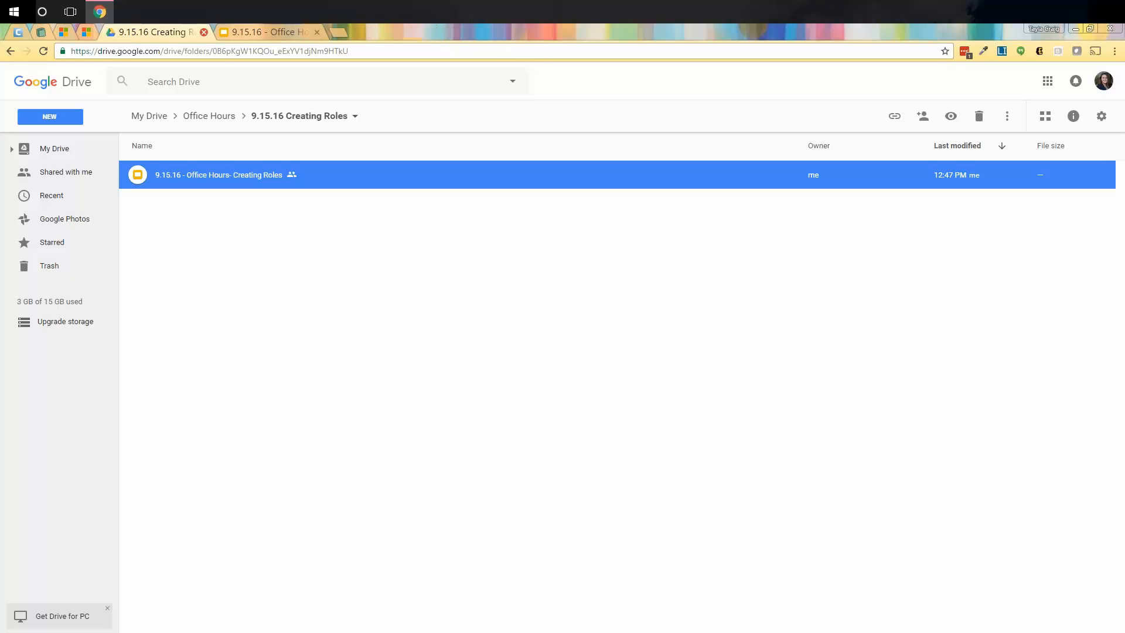
{"action": "left_click", "coordinate": [205, 31]}
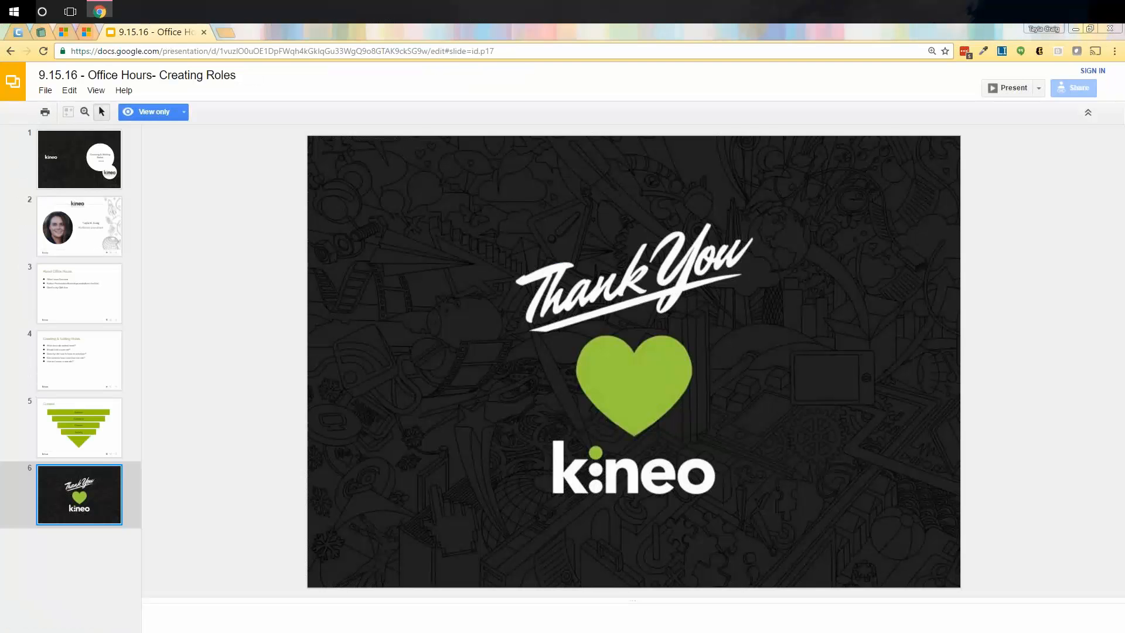
Close the extra browser tabs and bring the Kineo Sales Demo window onto the screen.
{"action": "left_click_drag", "start_coordinate": [1124, 125], "coordinate": [343, 4]}
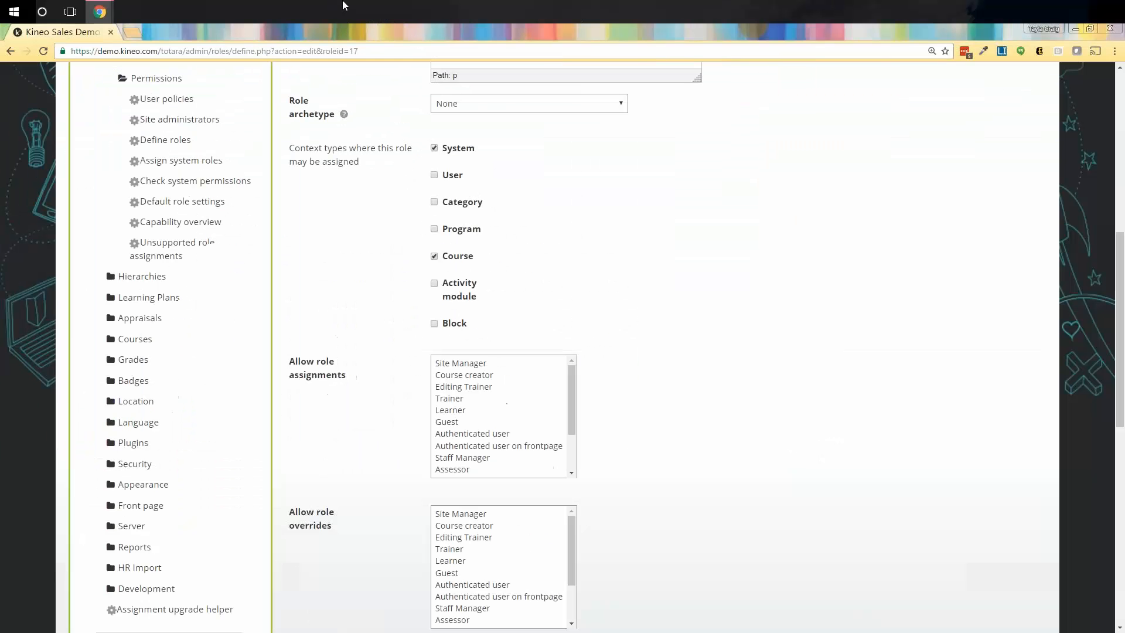
Move the Slides presentation window off to the side of the screen.
{"action": "mouse_move", "coordinate": [108, 15]}
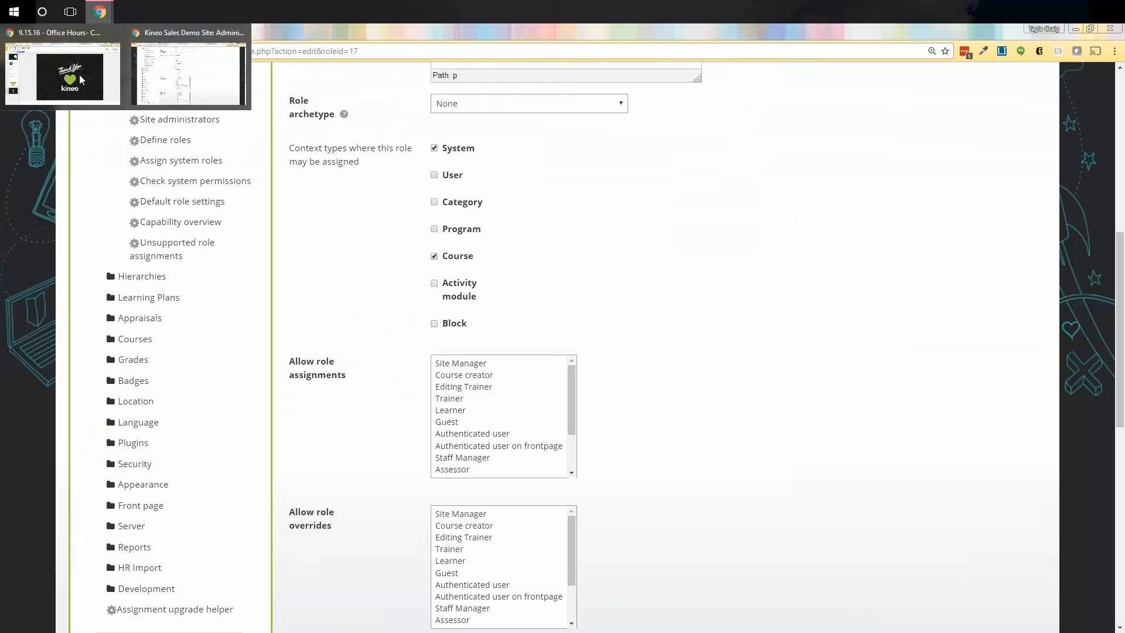
{"action": "left_click", "coordinate": [66, 85]}
{"action": "left_click_drag", "start_coordinate": [489, 39], "coordinate": [1124, 194]}
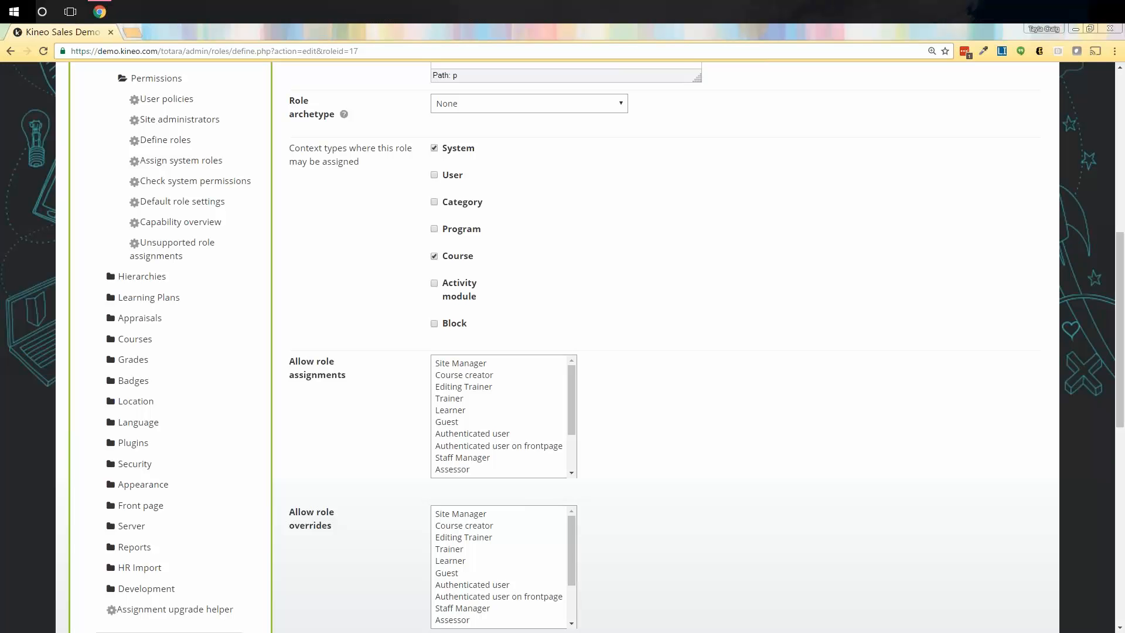
Go to Site administration > Users > Permissions > Define roles.
{"action": "scroll", "coordinate": [827, 168], "scroll_direction": "up", "scroll_amount": 1}
{"action": "scroll", "coordinate": [827, 168], "scroll_direction": "up", "scroll_amount": 3}
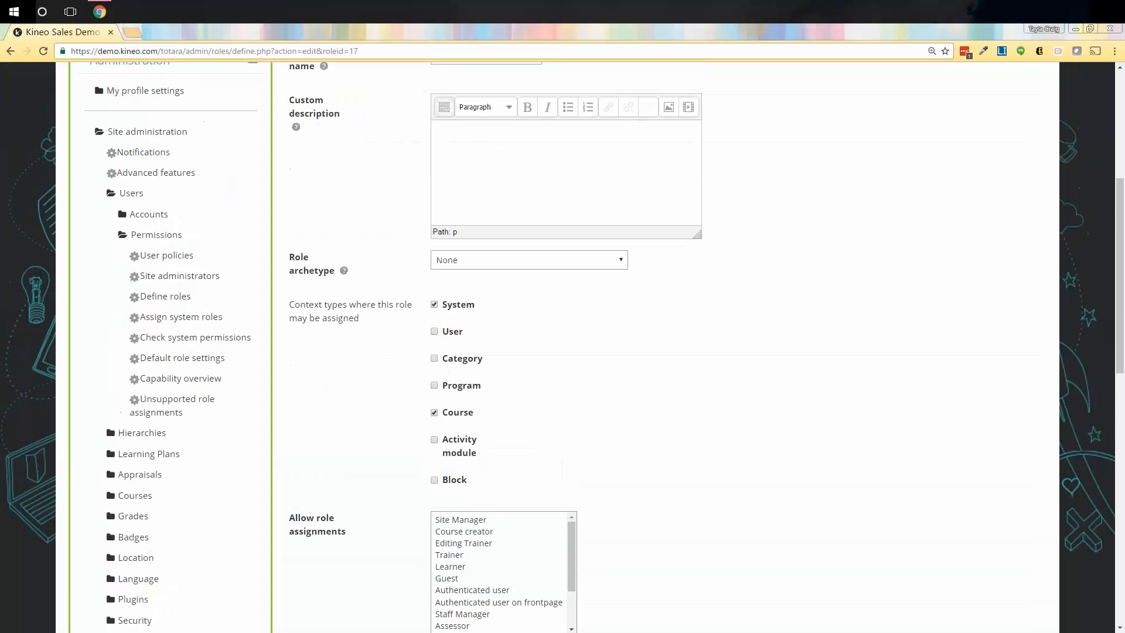
{"action": "left_click", "coordinate": [175, 298]}
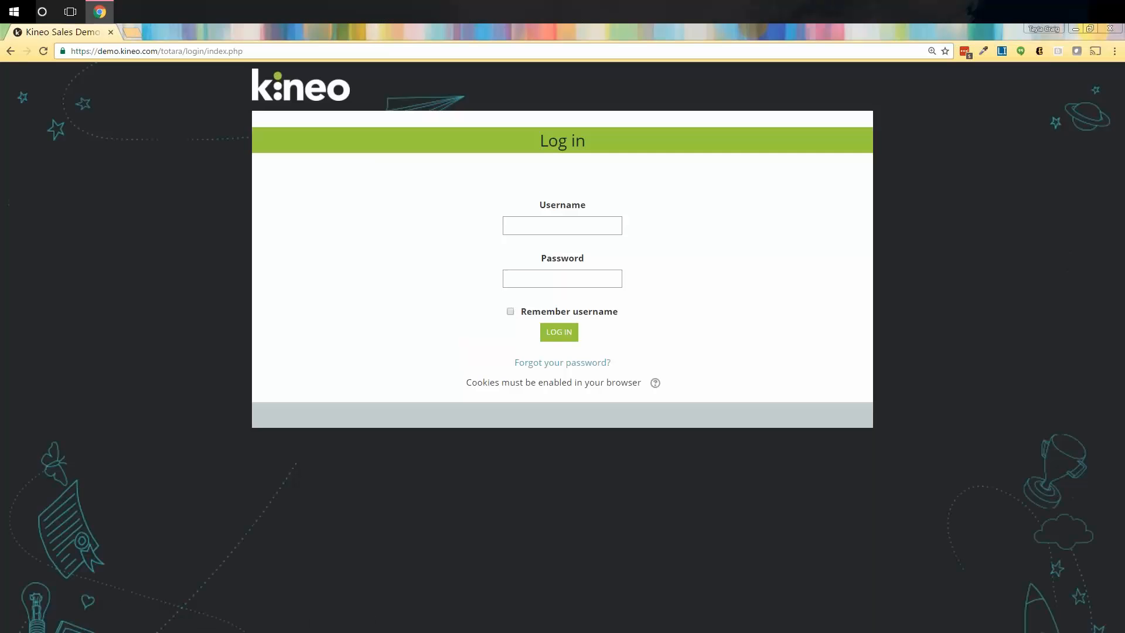
Log back in to the Kineo demo site with the account's username and password.
{"action": "left_click", "coordinate": [576, 219]}
{"action": "key", "text": "Tab"}
{"action": "type", "text": "*******"}
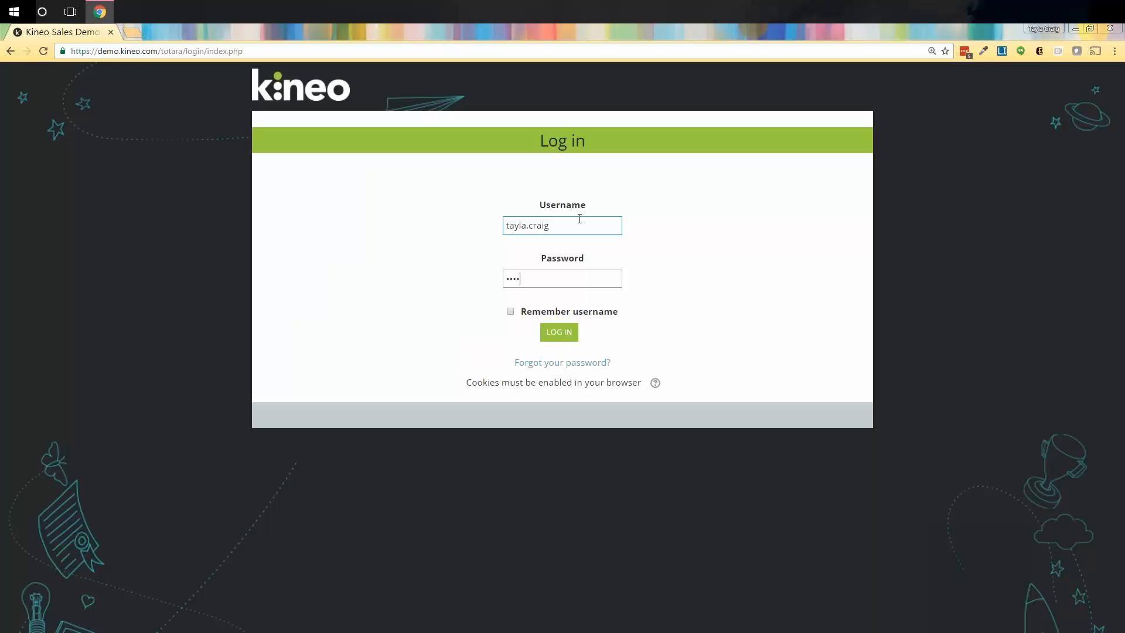
{"action": "type", "text": "***"}
{"action": "key", "text": "Return"}
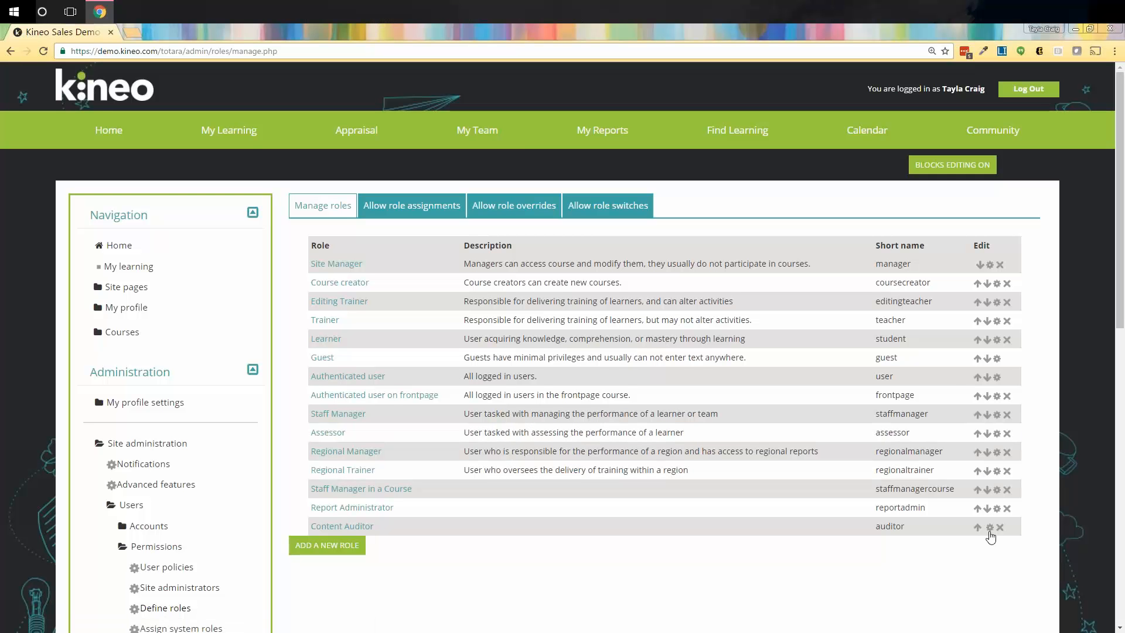
Open the Content Auditor role for editing and scroll through its capability permissions table.
{"action": "left_click", "coordinate": [990, 527]}
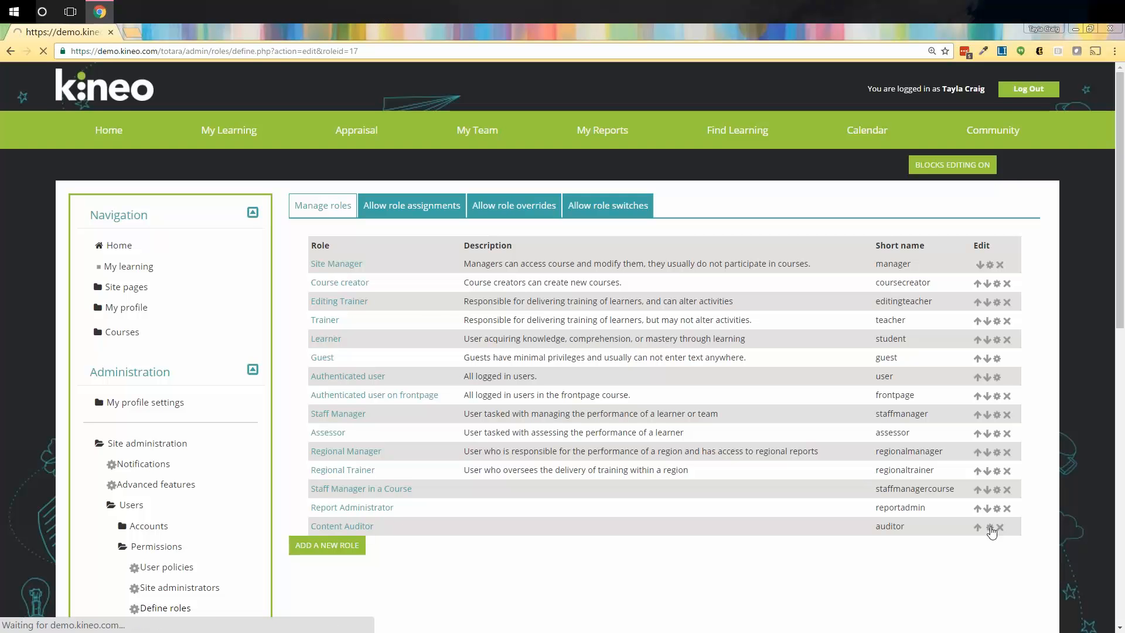
{"action": "scroll", "coordinate": [985, 538], "scroll_direction": "down", "scroll_amount": 13}
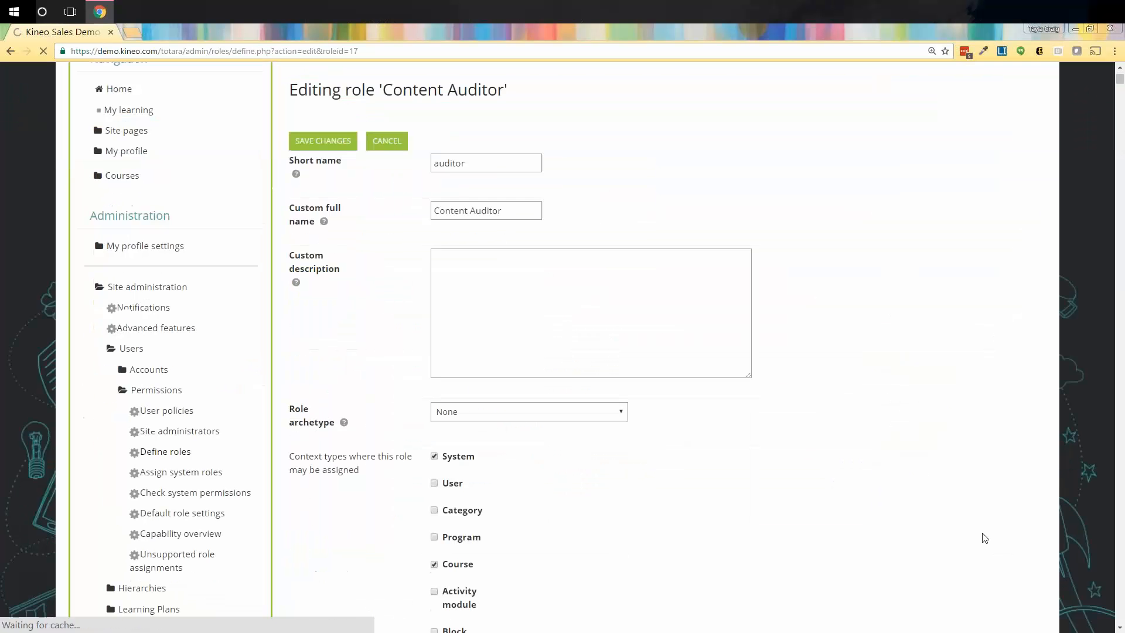
{"action": "scroll", "coordinate": [984, 538], "scroll_direction": "down", "scroll_amount": 7}
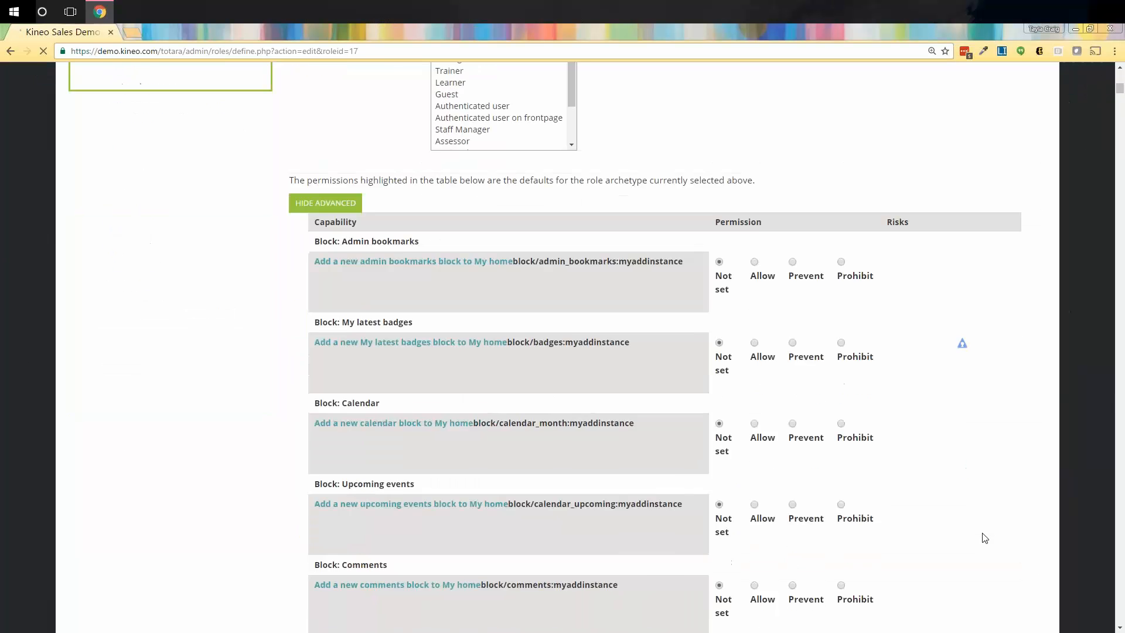
{"action": "scroll", "coordinate": [849, 352], "scroll_direction": "down", "scroll_amount": 2}
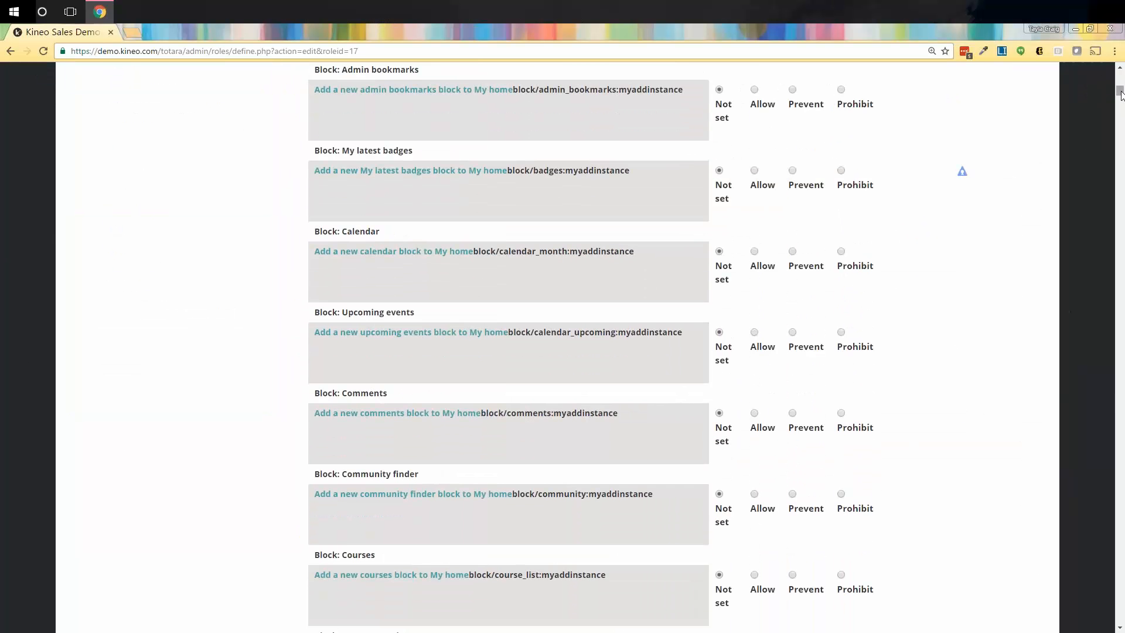
{"action": "left_click_drag", "start_coordinate": [1121, 94], "coordinate": [1107, 492]}
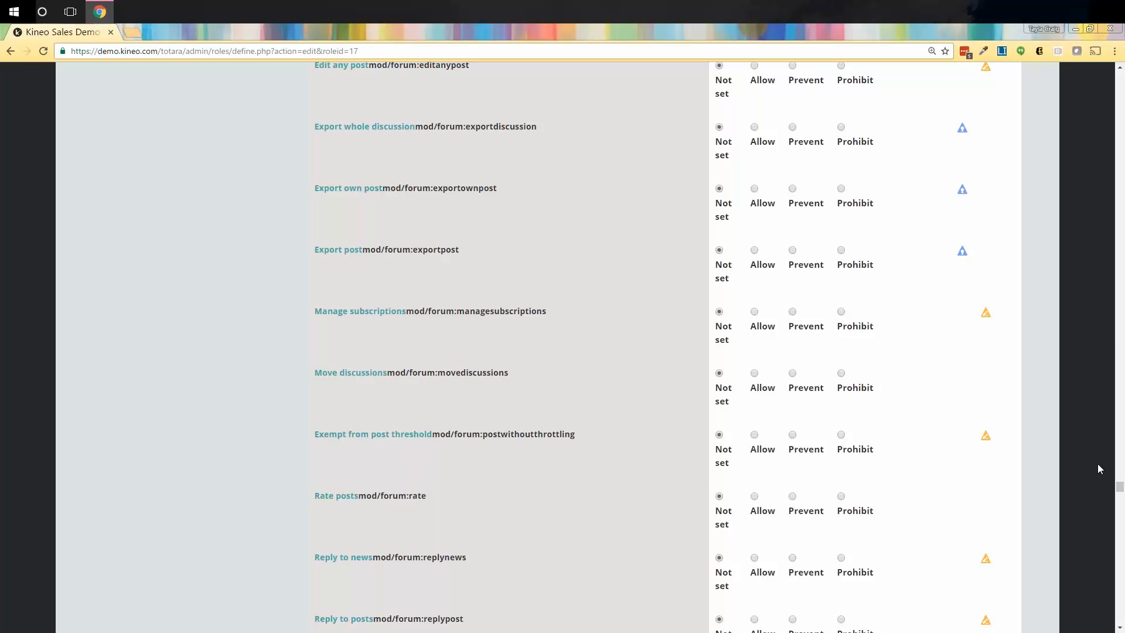
{"action": "scroll", "coordinate": [930, 413], "scroll_direction": "up", "scroll_amount": 5}
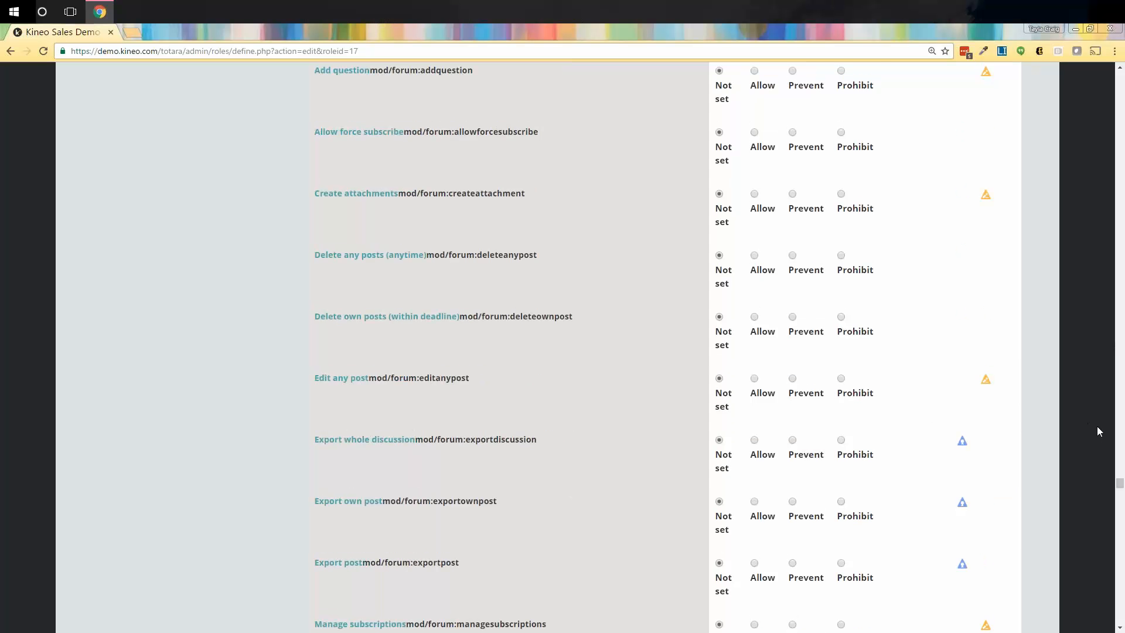
{"action": "left_click_drag", "start_coordinate": [1120, 485], "coordinate": [1120, 86]}
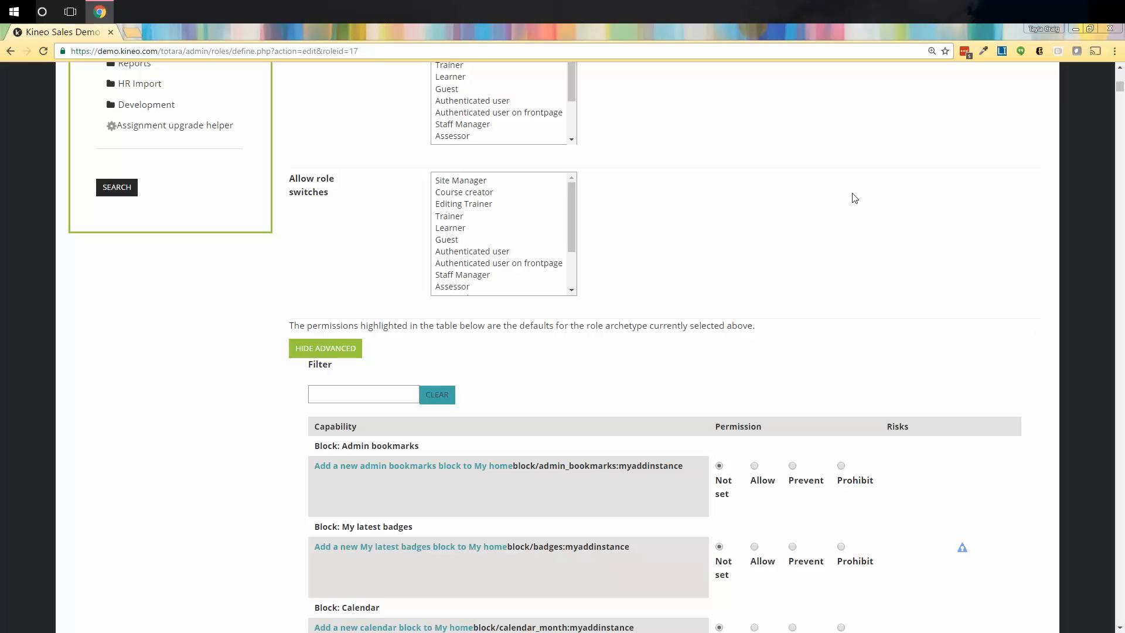
Return to Define roles and choose Add a new role.
{"action": "scroll", "coordinate": [693, 380], "scroll_direction": "up", "scroll_amount": 8}
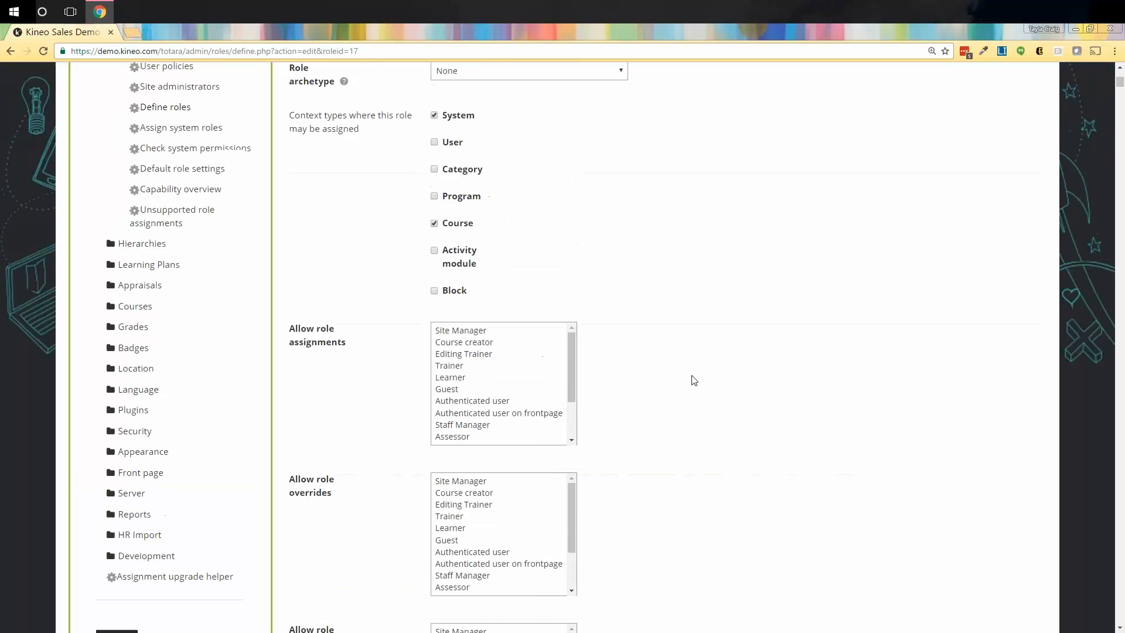
{"action": "scroll", "coordinate": [694, 379], "scroll_direction": "up", "scroll_amount": 4}
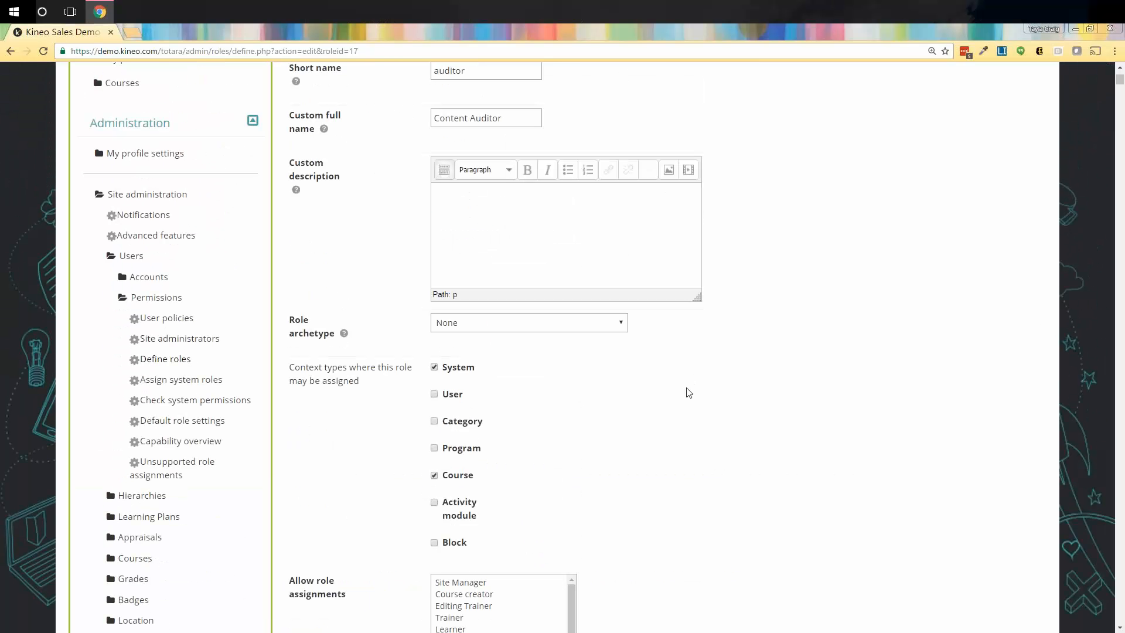
{"action": "left_click", "coordinate": [200, 358]}
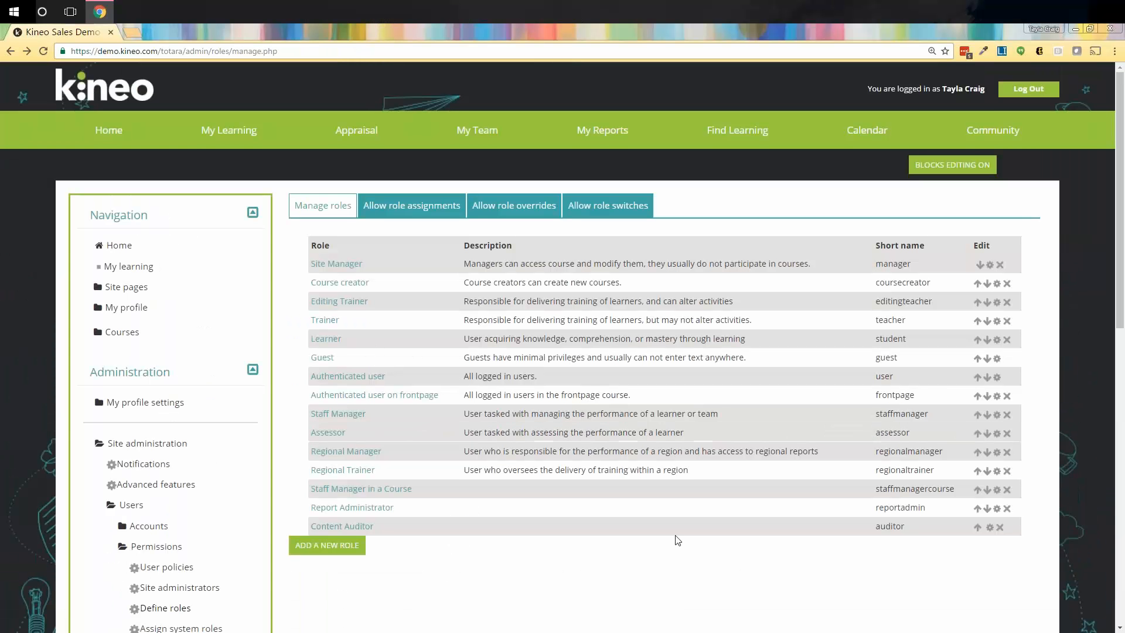
{"action": "scroll", "coordinate": [684, 545], "scroll_direction": "down", "scroll_amount": 1}
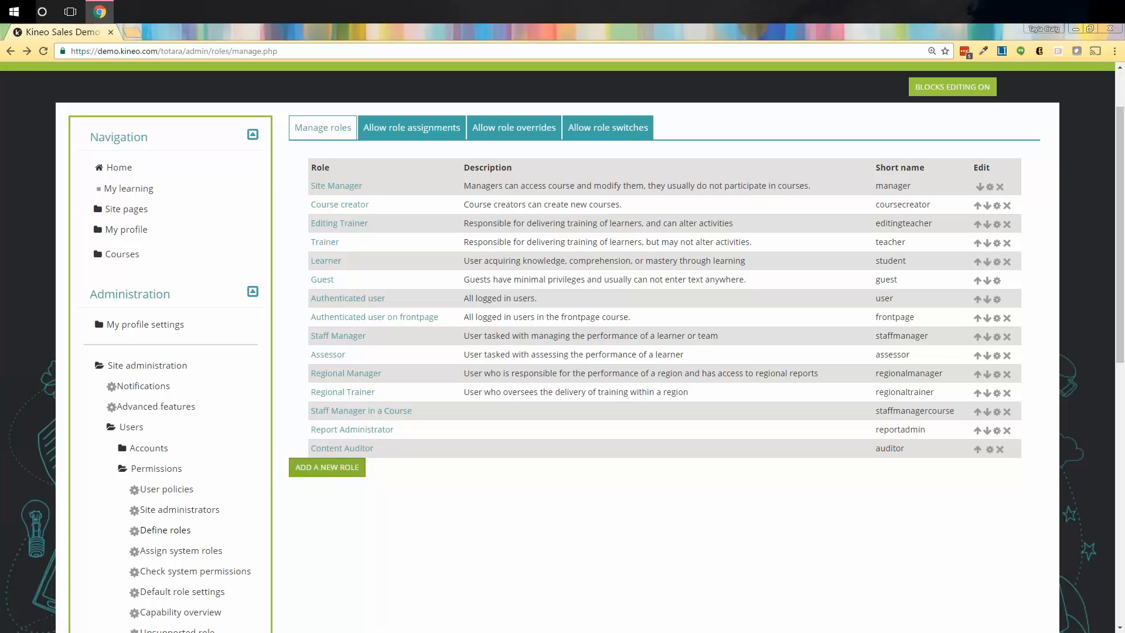
{"action": "left_click", "coordinate": [331, 473]}
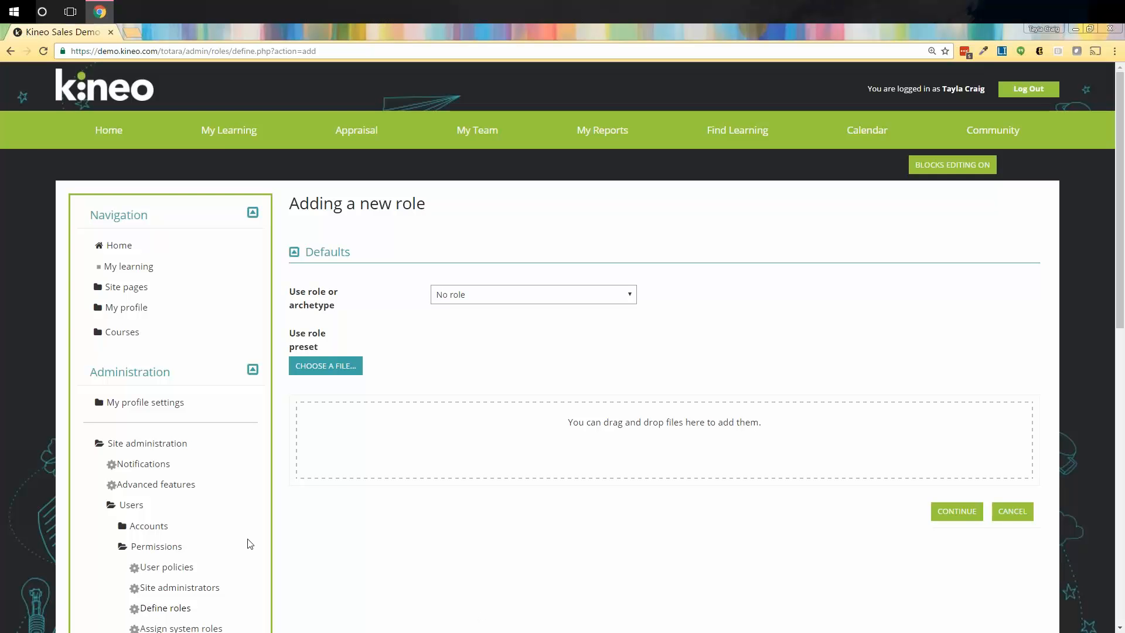
{"action": "left_click", "coordinate": [505, 304]}
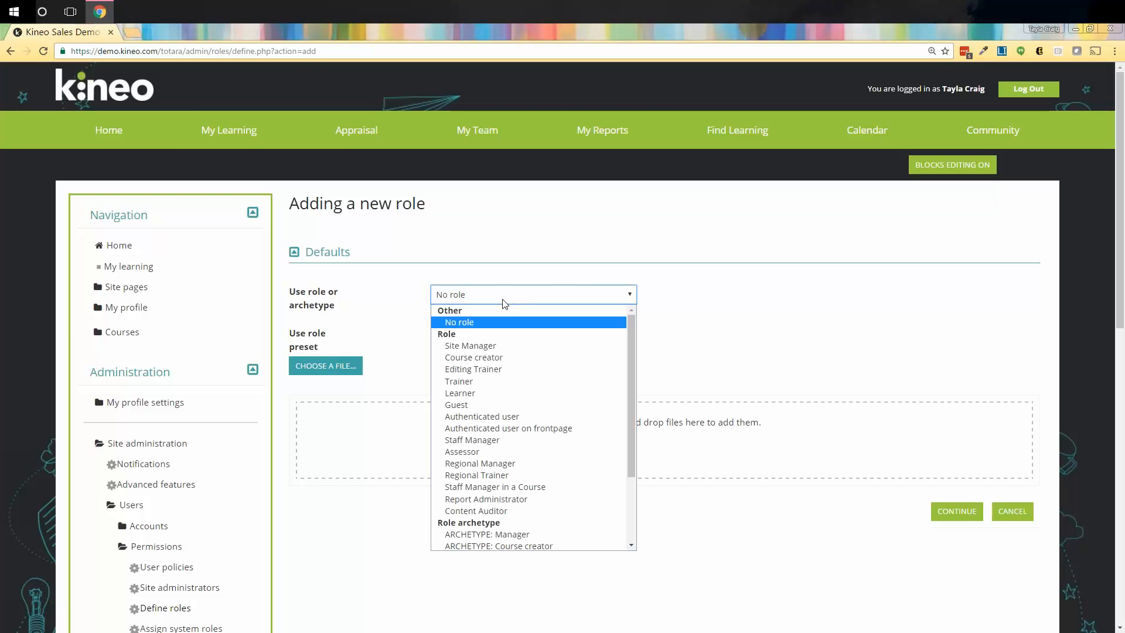
{"action": "left_click", "coordinate": [504, 303]}
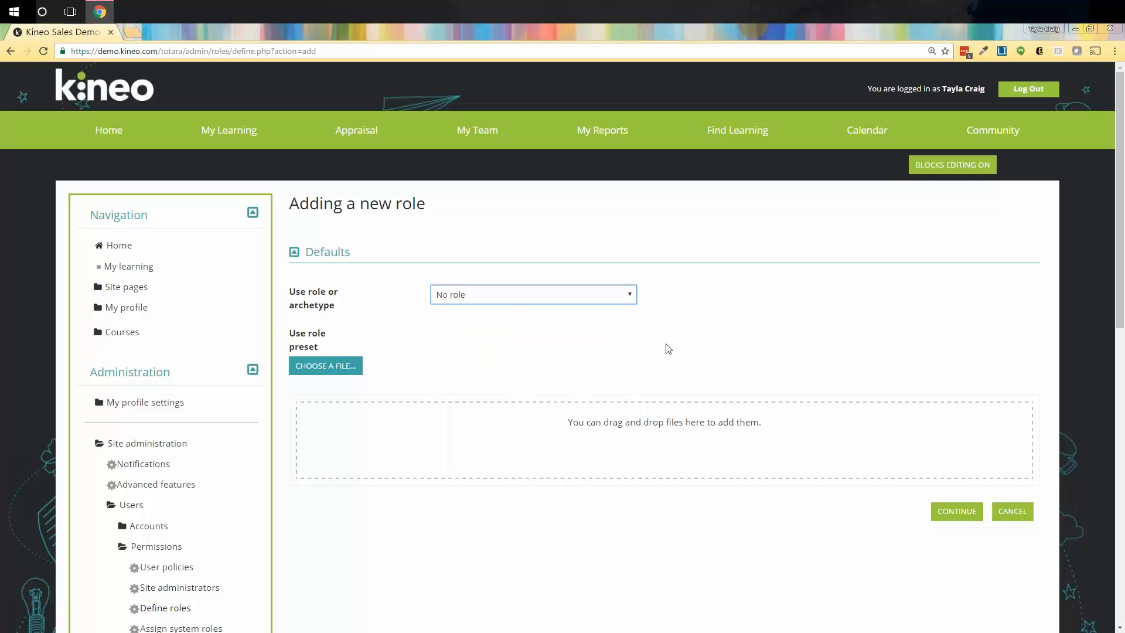
Fill in short name reportviewer, full name Report Viewer, and tick the System context.
{"action": "left_click", "coordinate": [963, 523]}
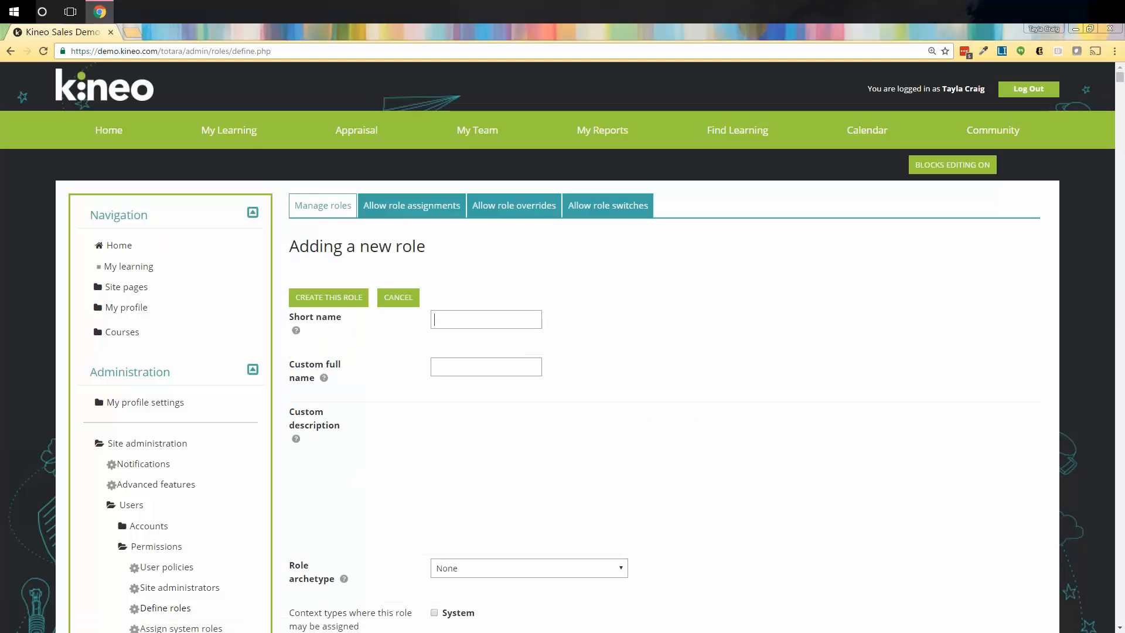
{"action": "type", "text": "reportviewer"}
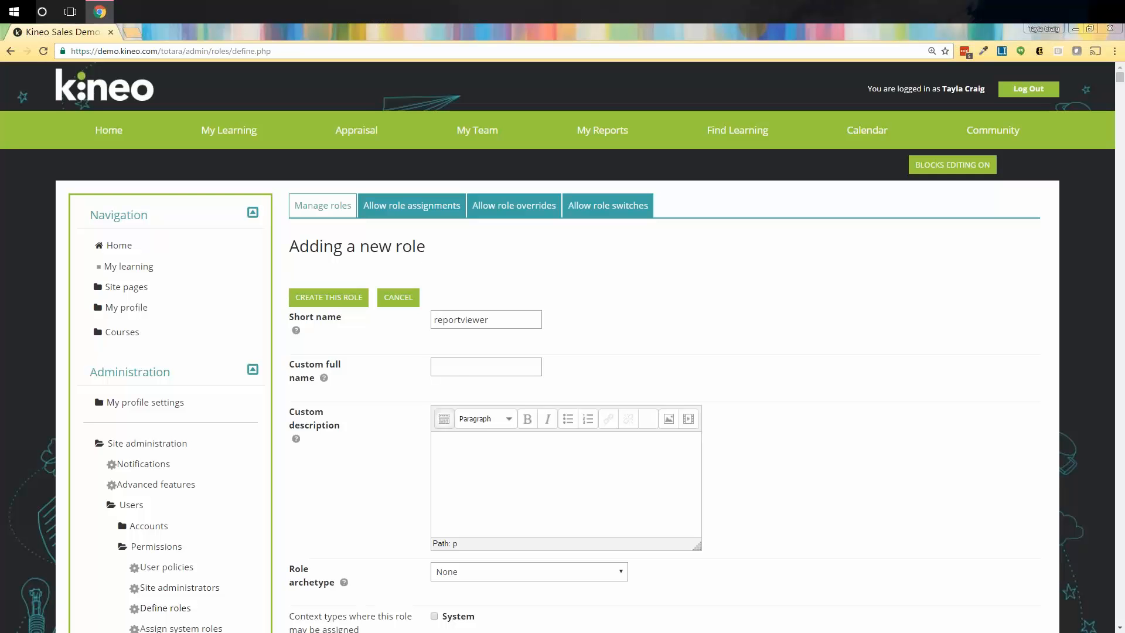
{"action": "left_click", "coordinate": [465, 369]}
{"action": "type", "text": "Report Viewer"}
{"action": "scroll", "coordinate": [665, 388], "scroll_direction": "down", "scroll_amount": 4}
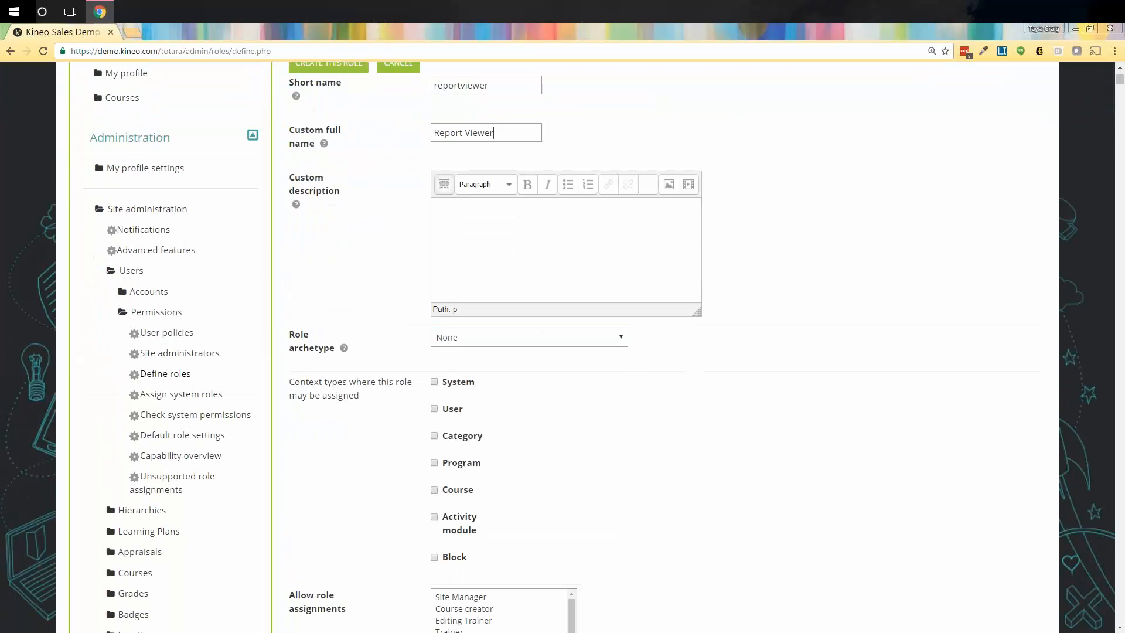
{"action": "left_click", "coordinate": [434, 382]}
{"action": "scroll", "coordinate": [660, 407], "scroll_direction": "down", "scroll_amount": 10}
{"action": "scroll", "coordinate": [663, 406], "scroll_direction": "down", "scroll_amount": 1}
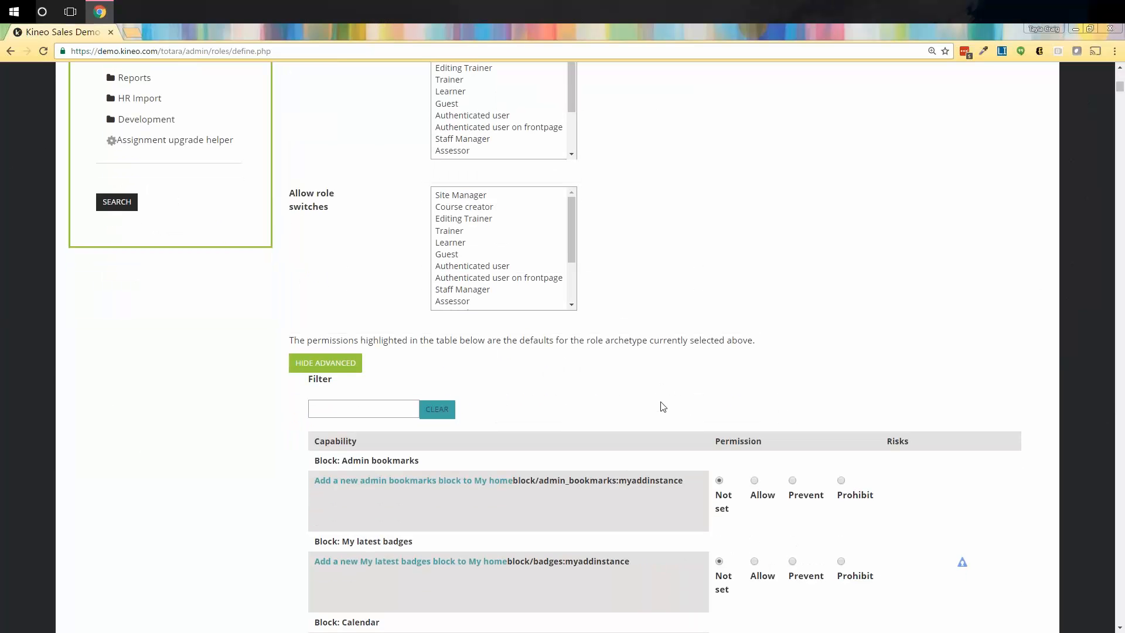
{"action": "scroll", "coordinate": [663, 407], "scroll_direction": "up", "scroll_amount": 15}
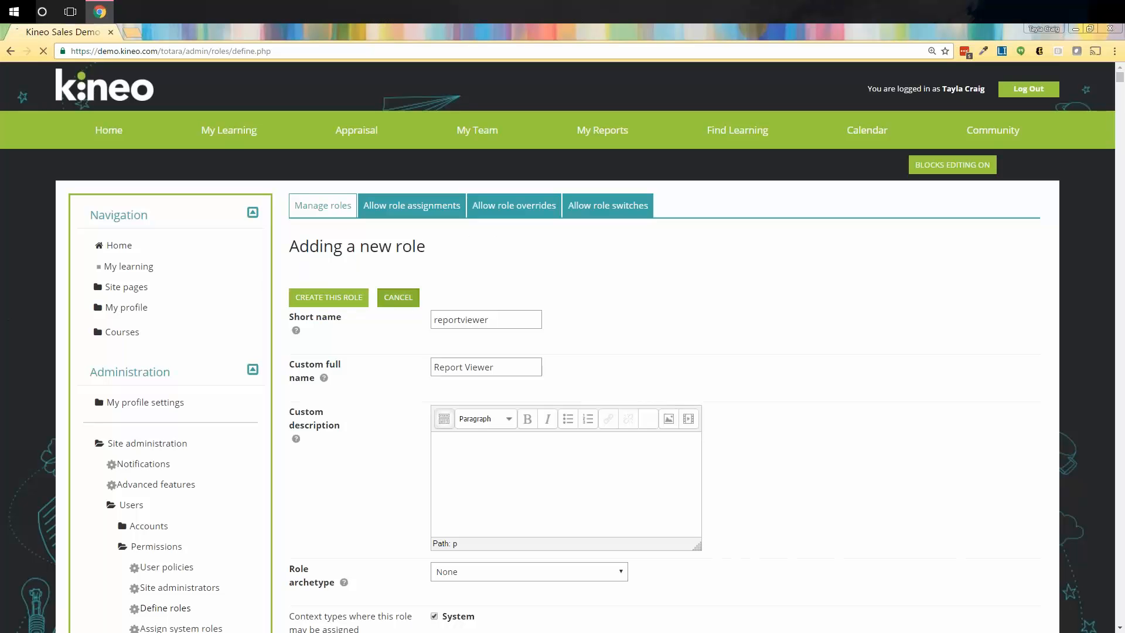
Create the Report Viewer role and review its System-only definition page.
{"action": "left_click", "coordinate": [389, 305]}
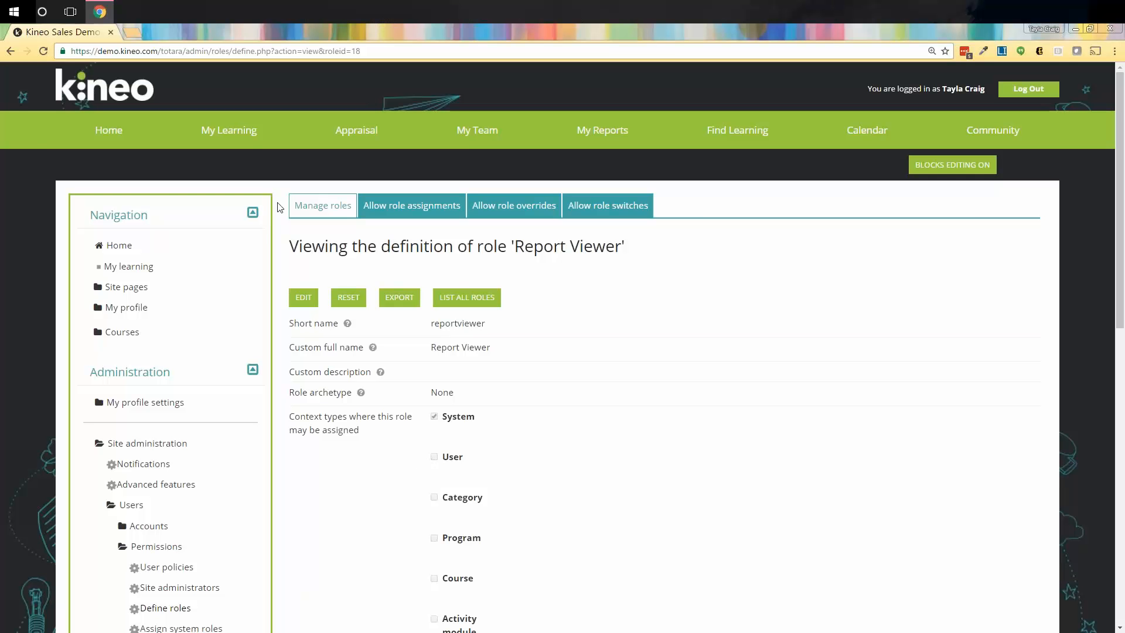
{"action": "scroll", "coordinate": [247, 271], "scroll_direction": "down", "scroll_amount": 1}
{"action": "scroll", "coordinate": [246, 271], "scroll_direction": "down", "scroll_amount": 9}
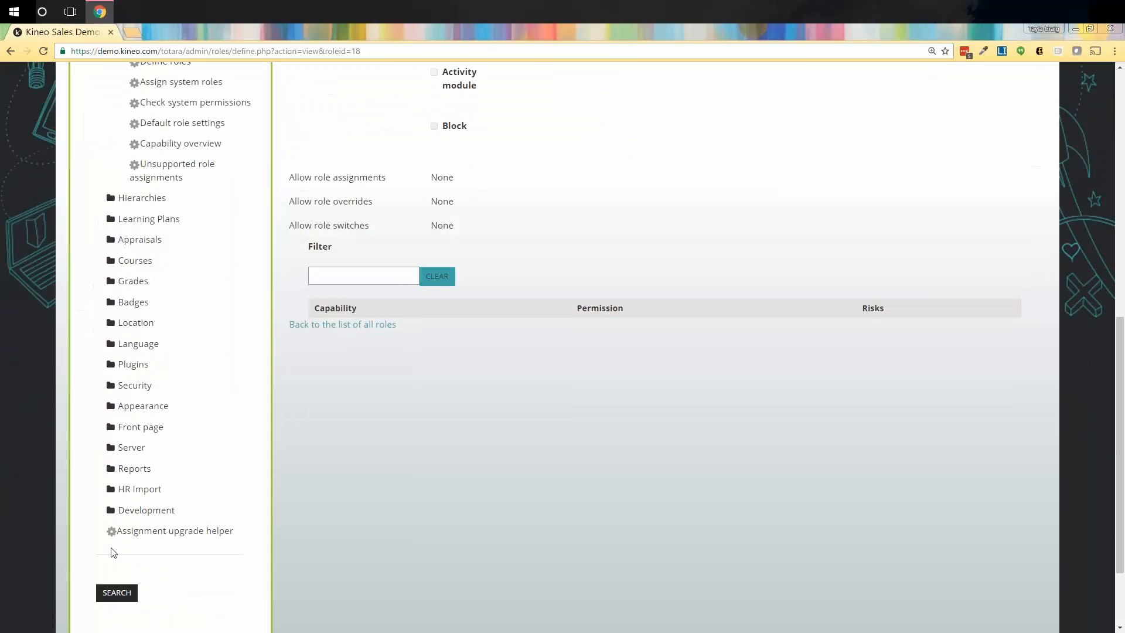
Open Reports > Report builder > Manage reports in a new tab.
{"action": "left_click", "coordinate": [112, 470]}
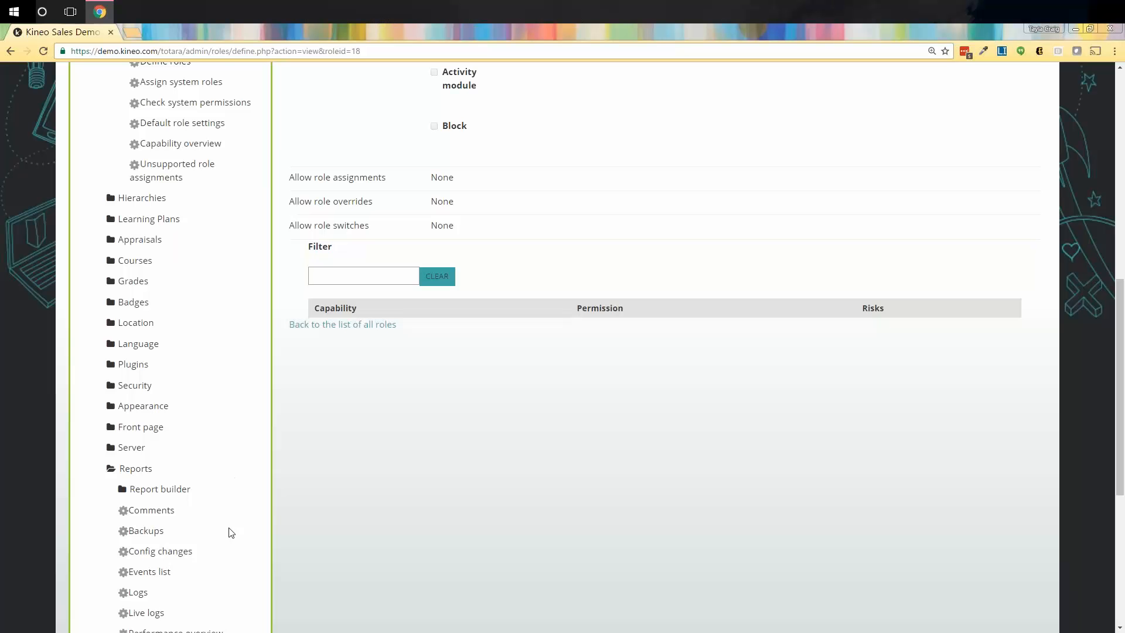
{"action": "left_click", "coordinate": [139, 489]}
{"action": "scroll", "coordinate": [189, 504], "scroll_direction": "down", "scroll_amount": 1}
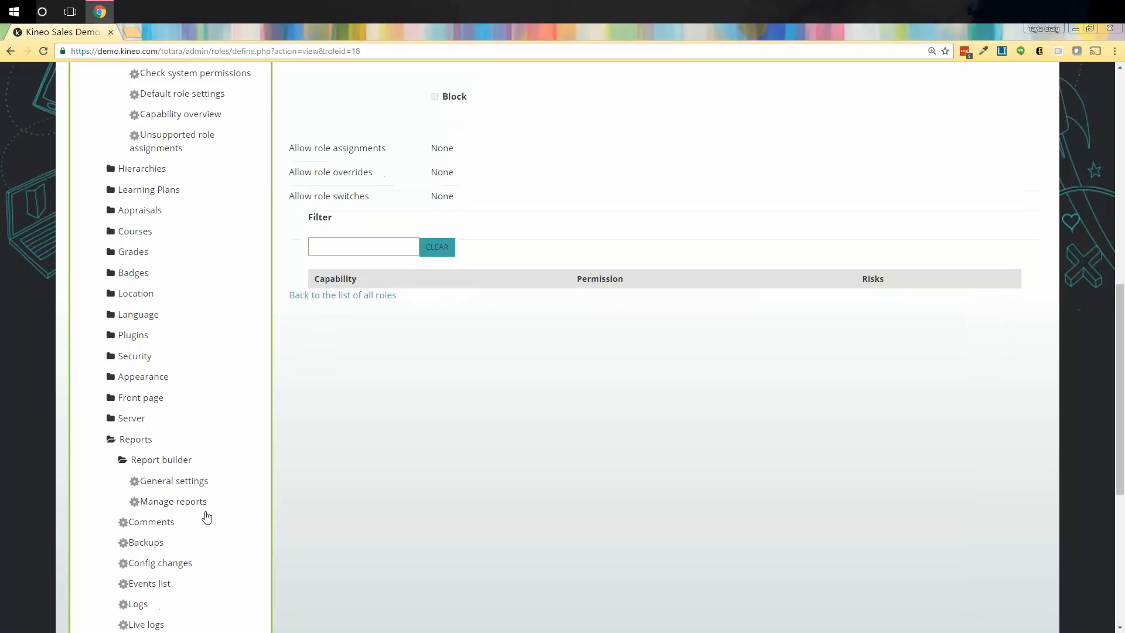
{"action": "right_click", "coordinate": [186, 456]}
{"action": "key", "text": "Escape"}
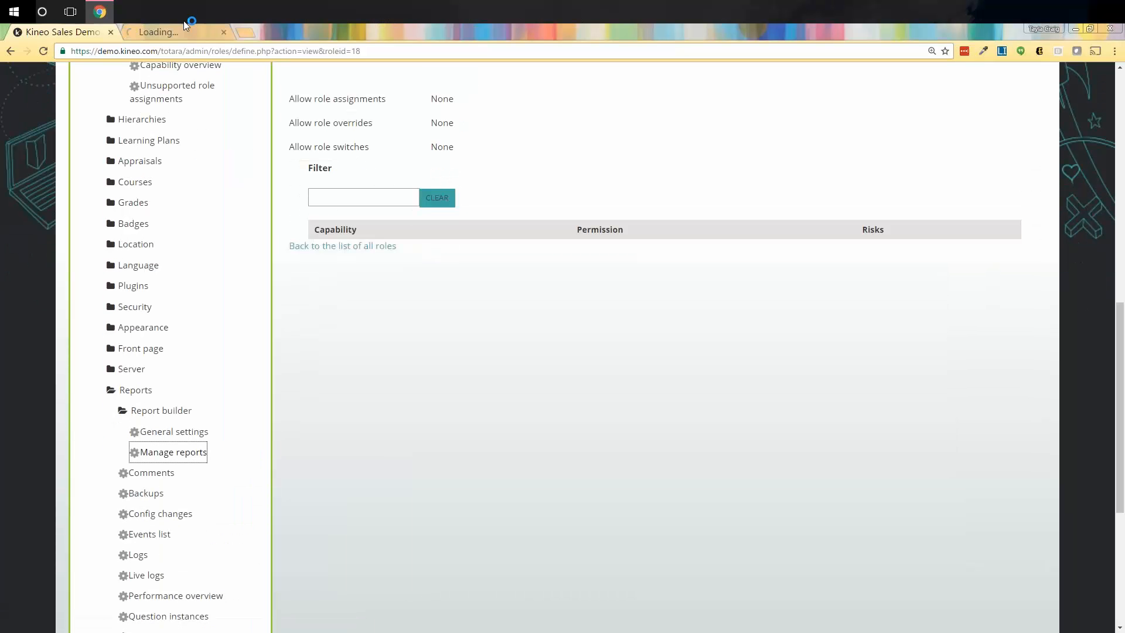
{"action": "left_click", "coordinate": [188, 36]}
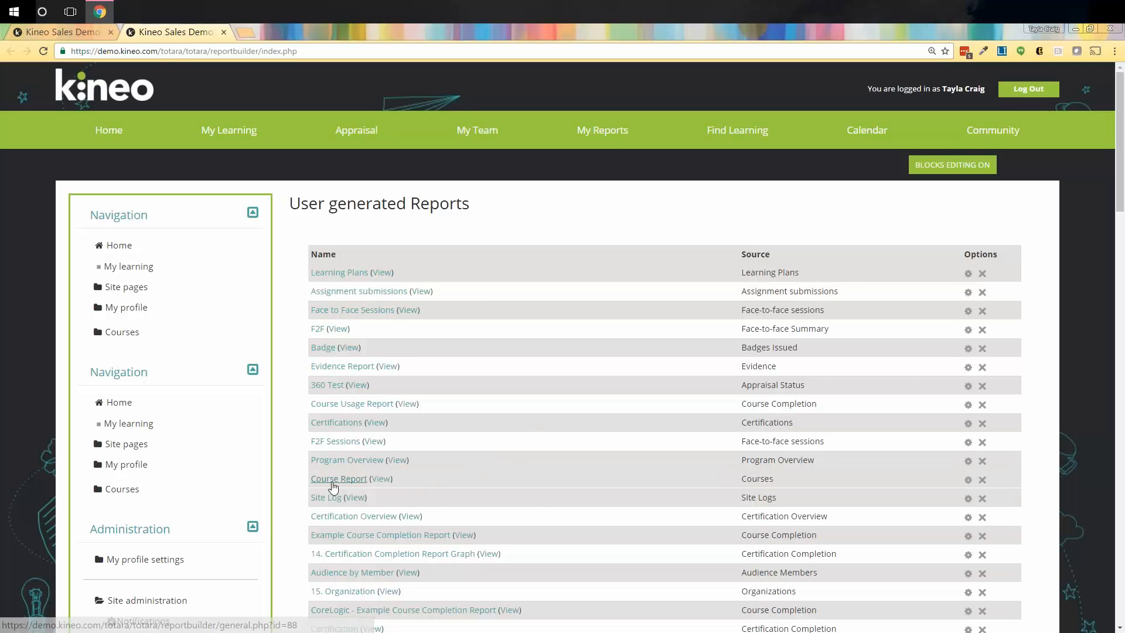
Open the Course Report in a new tab and look over its 24 records.
{"action": "scroll", "coordinate": [468, 474], "scroll_direction": "down", "scroll_amount": 1}
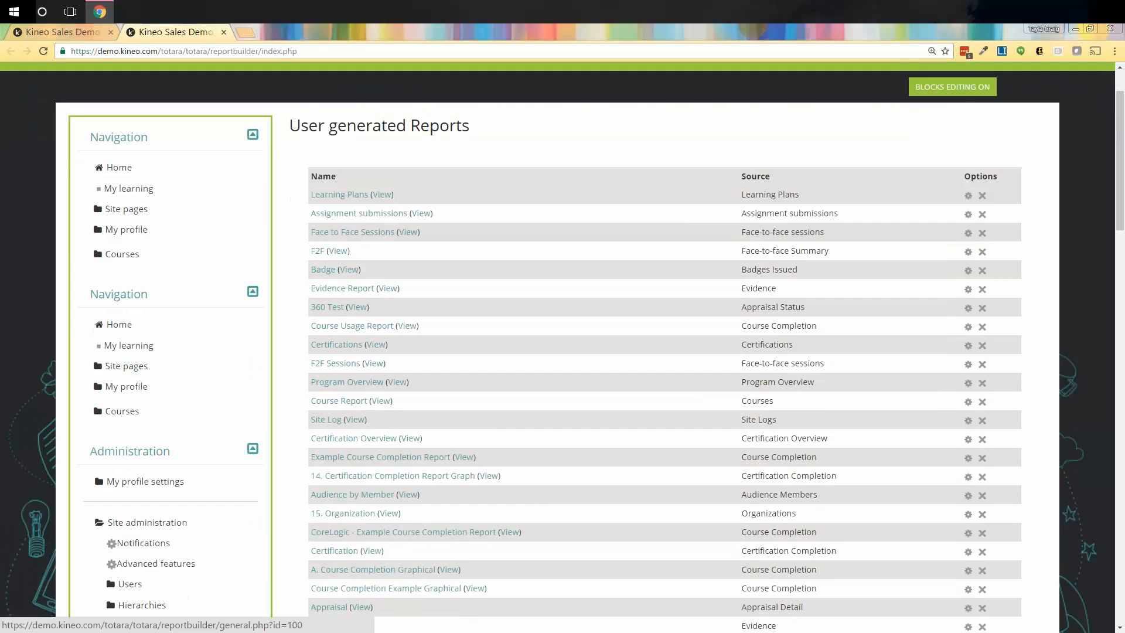
{"action": "right_click", "coordinate": [386, 401]}
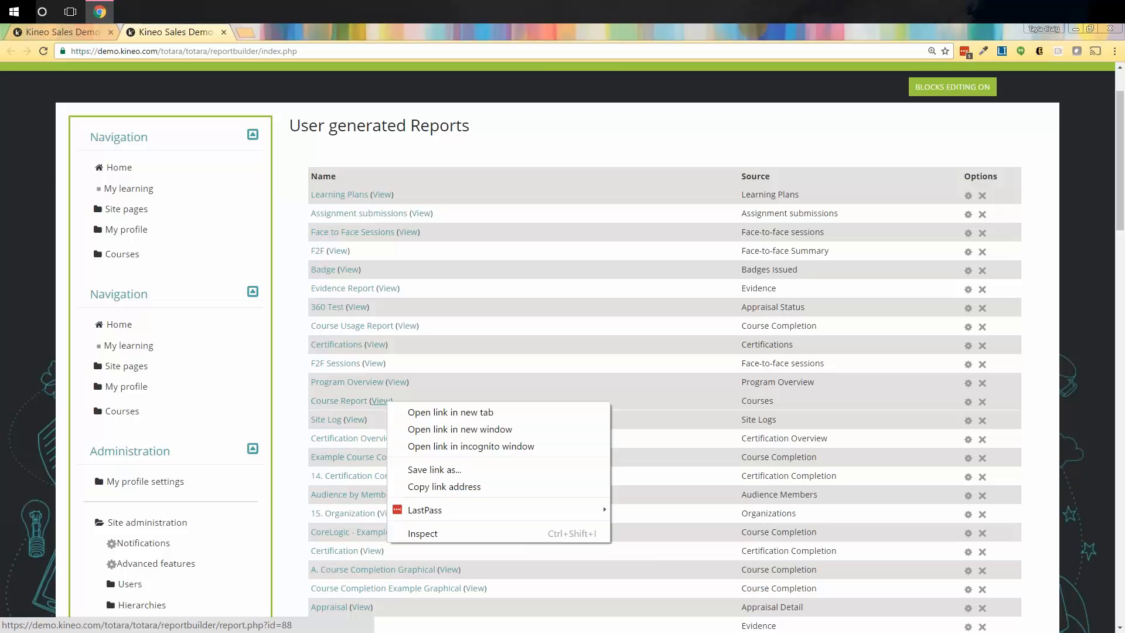
{"action": "left_click", "coordinate": [450, 412]}
{"action": "left_click", "coordinate": [268, 33]}
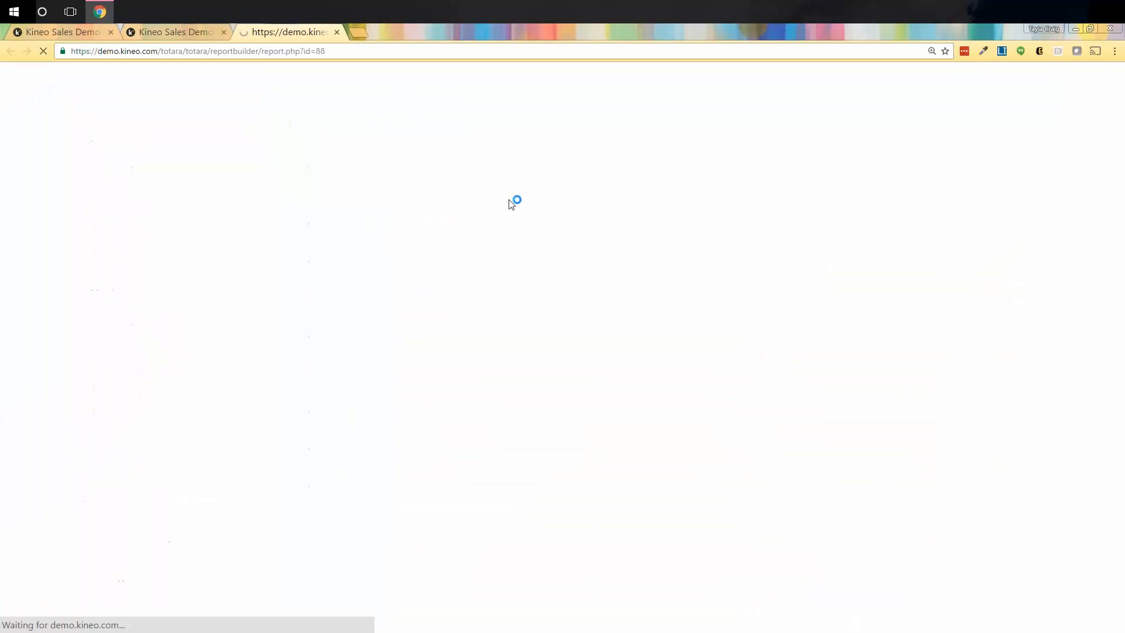
{"action": "scroll", "coordinate": [583, 337], "scroll_direction": "down", "scroll_amount": 3}
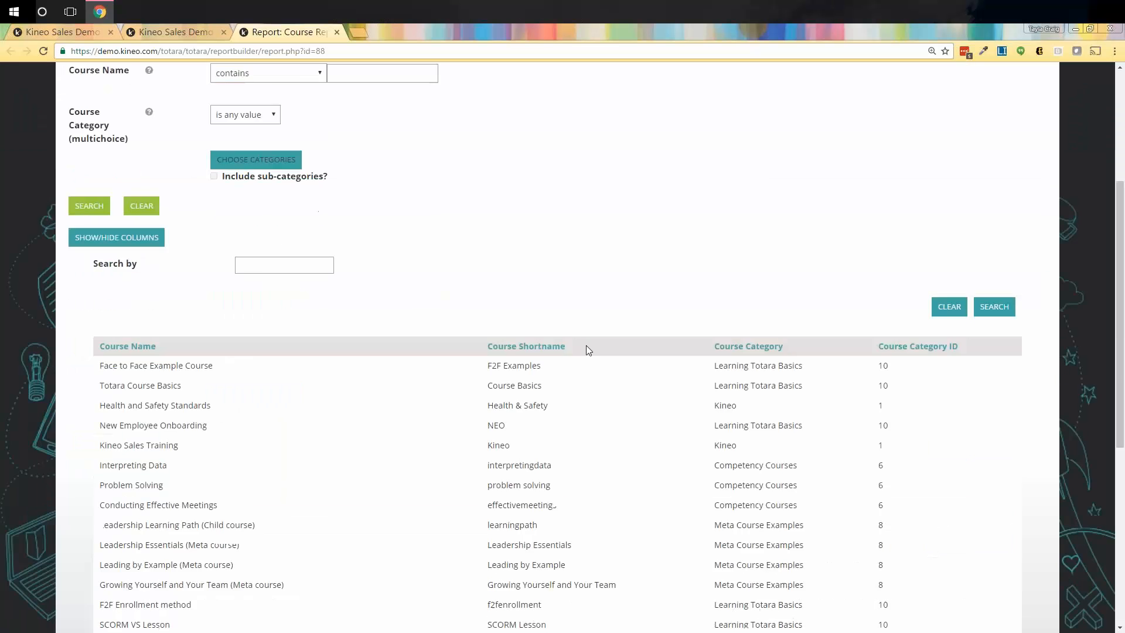
{"action": "scroll", "coordinate": [586, 346], "scroll_direction": "down", "scroll_amount": 4}
{"action": "scroll", "coordinate": [613, 381], "scroll_direction": "up", "scroll_amount": 3}
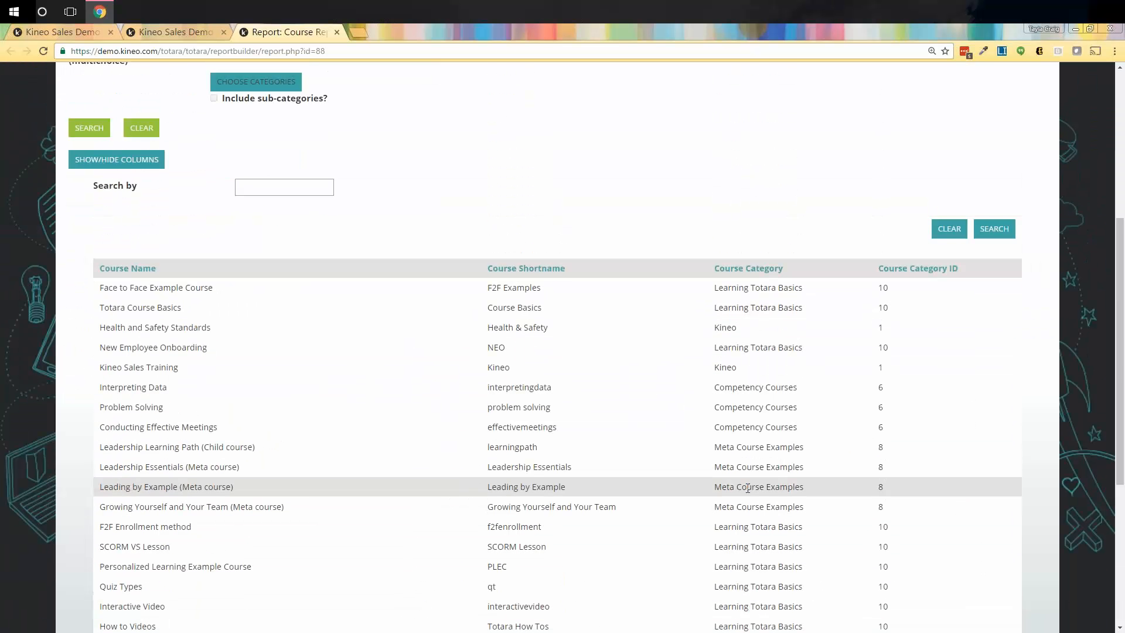
{"action": "scroll", "coordinate": [747, 488], "scroll_direction": "up", "scroll_amount": 5}
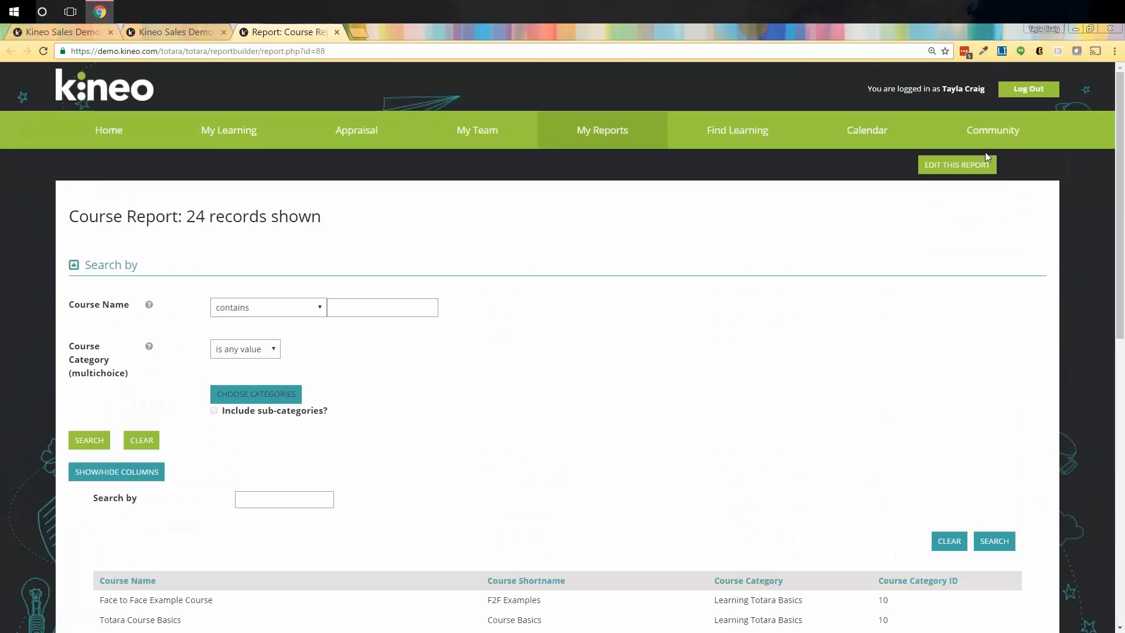
Add Report Viewer to the Course Report's permitted roles and save the access settings.
{"action": "left_click", "coordinate": [962, 171]}
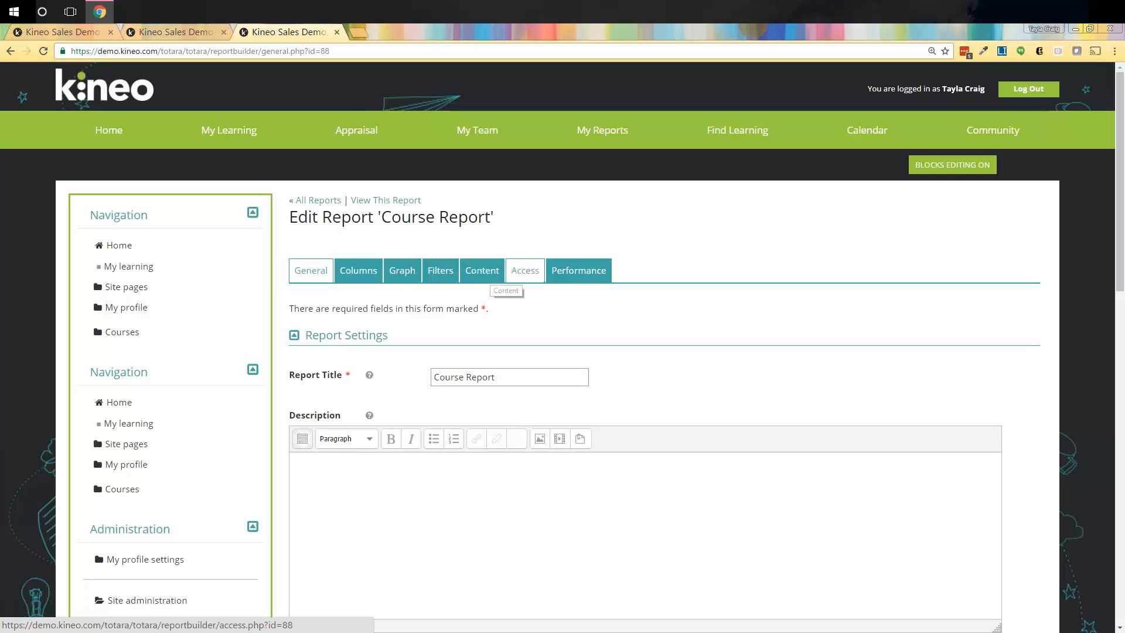
{"action": "left_click", "coordinate": [518, 276]}
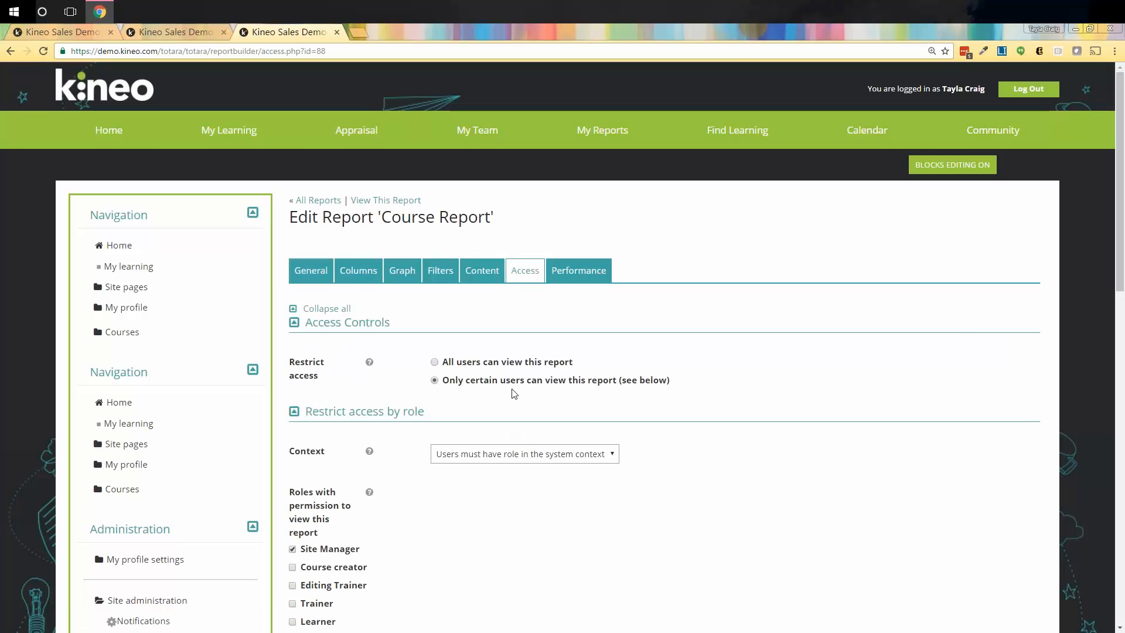
{"action": "scroll", "coordinate": [469, 437], "scroll_direction": "down", "scroll_amount": 3}
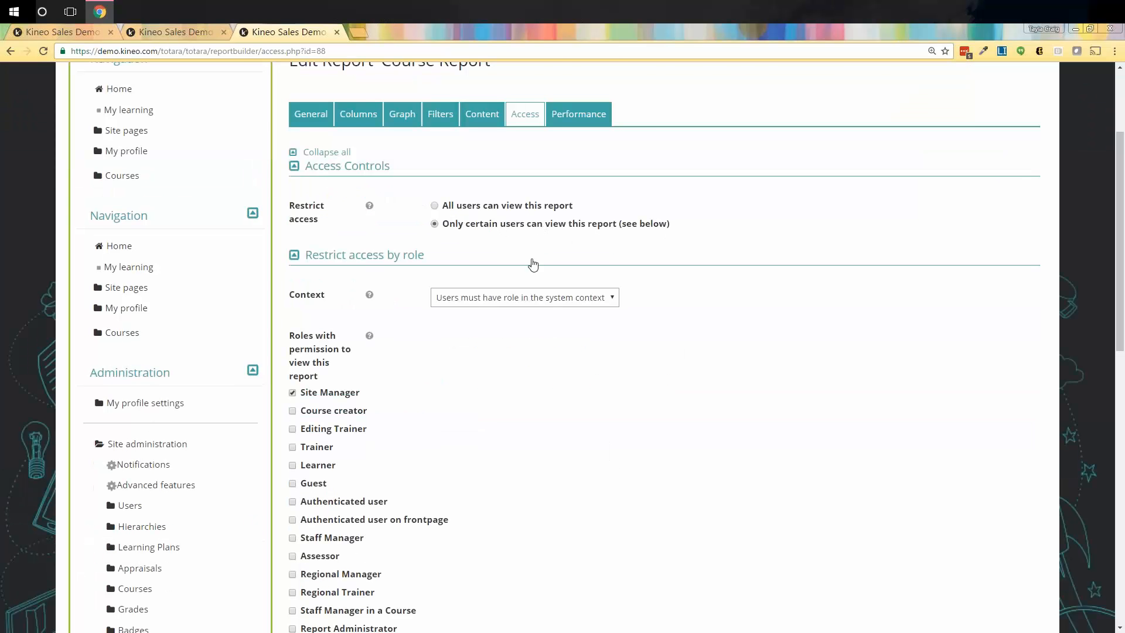
{"action": "scroll", "coordinate": [531, 328], "scroll_direction": "down", "scroll_amount": 3}
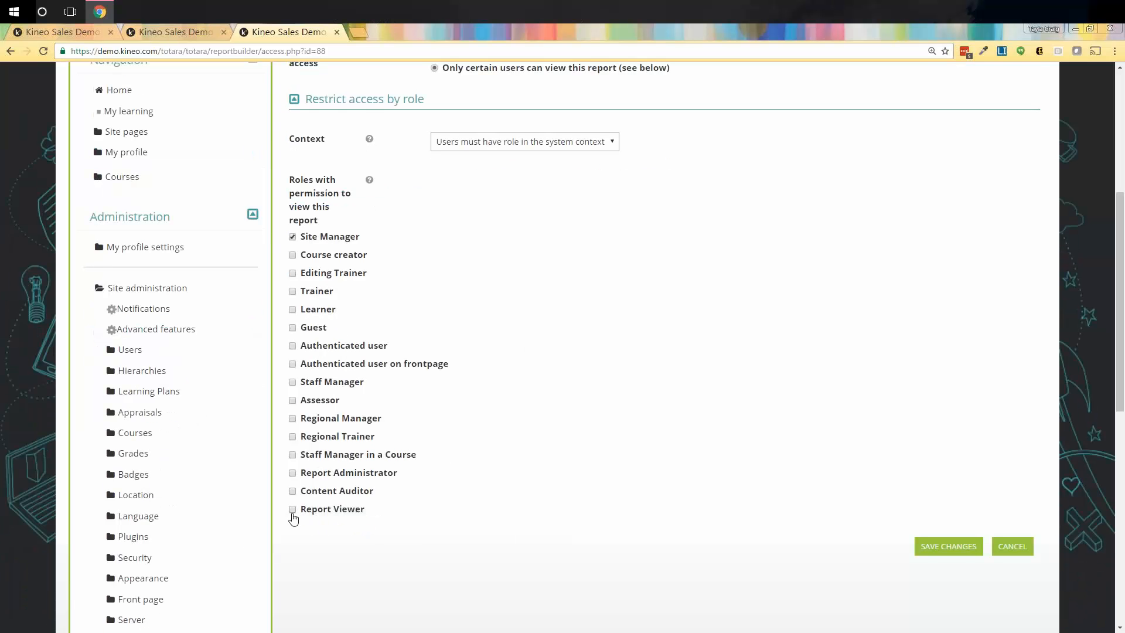
{"action": "left_click", "coordinate": [293, 509]}
{"action": "left_click", "coordinate": [941, 546]}
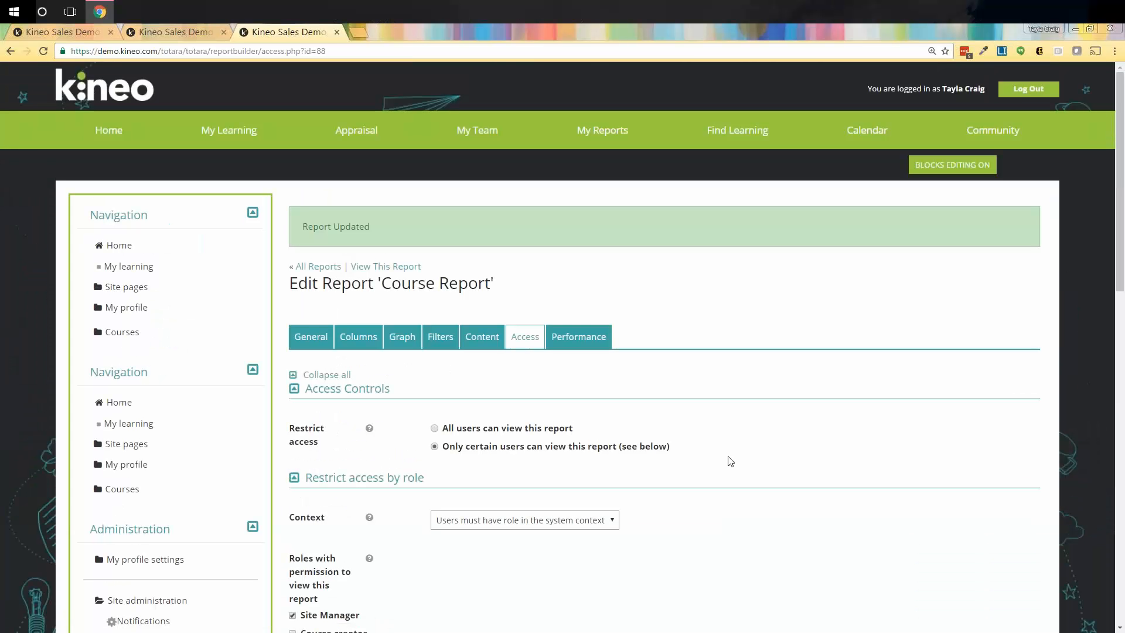
Expand Users > Accounts in the Site administration menu.
{"action": "scroll", "coordinate": [146, 429], "scroll_direction": "down", "scroll_amount": 1}
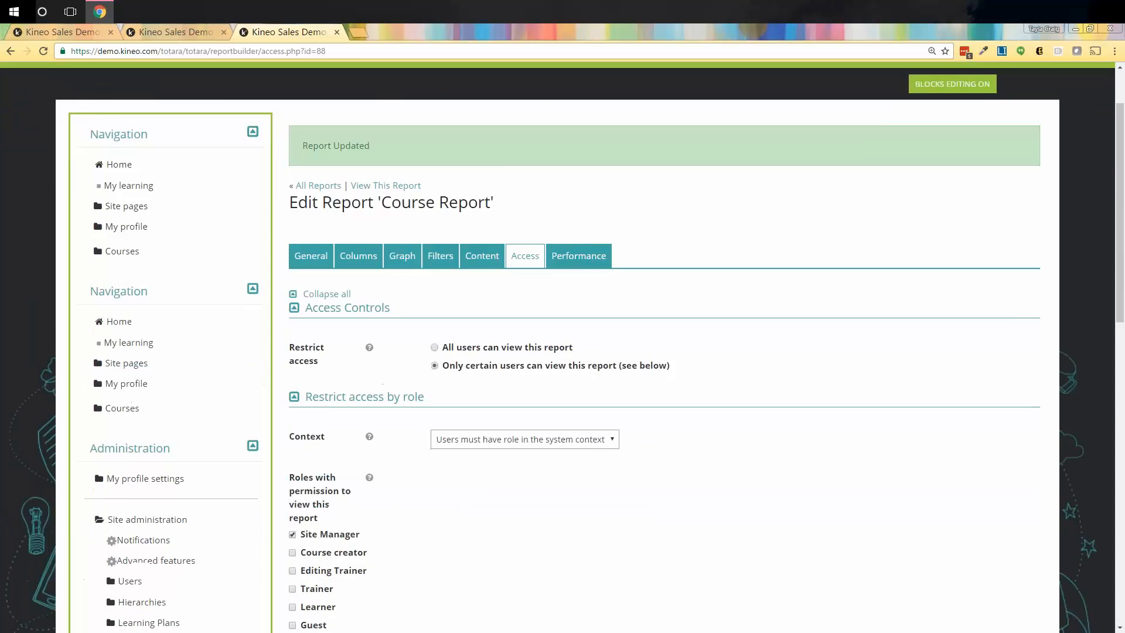
{"action": "left_click", "coordinate": [131, 505]}
{"action": "left_click", "coordinate": [150, 526]}
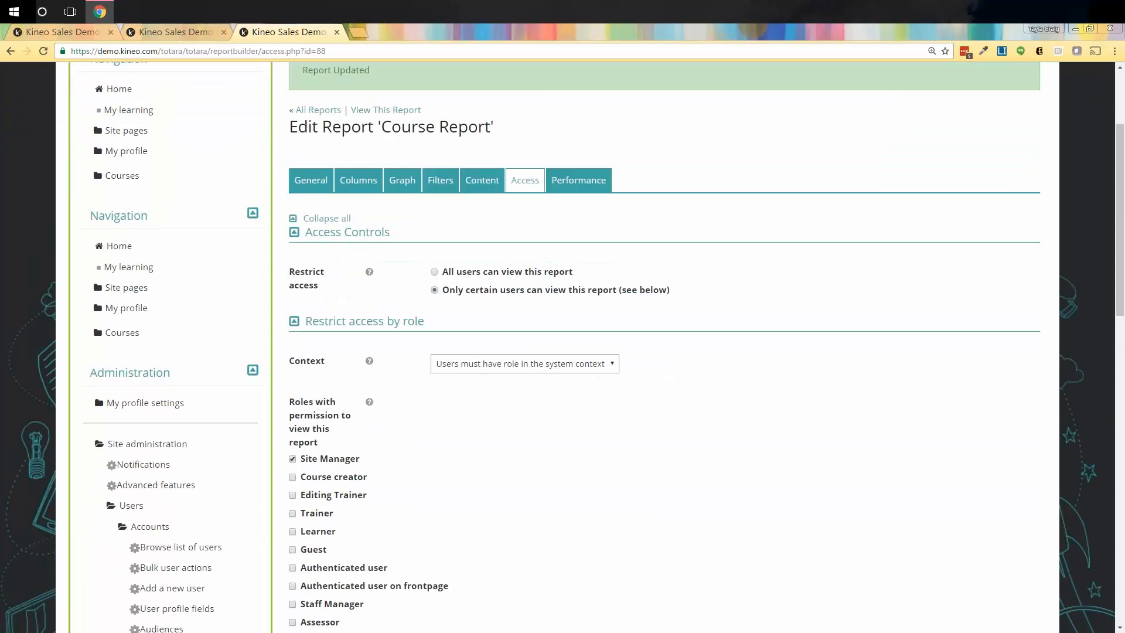
Browse the list of 568 users and copy one user's profile link.
{"action": "left_click", "coordinate": [187, 548]}
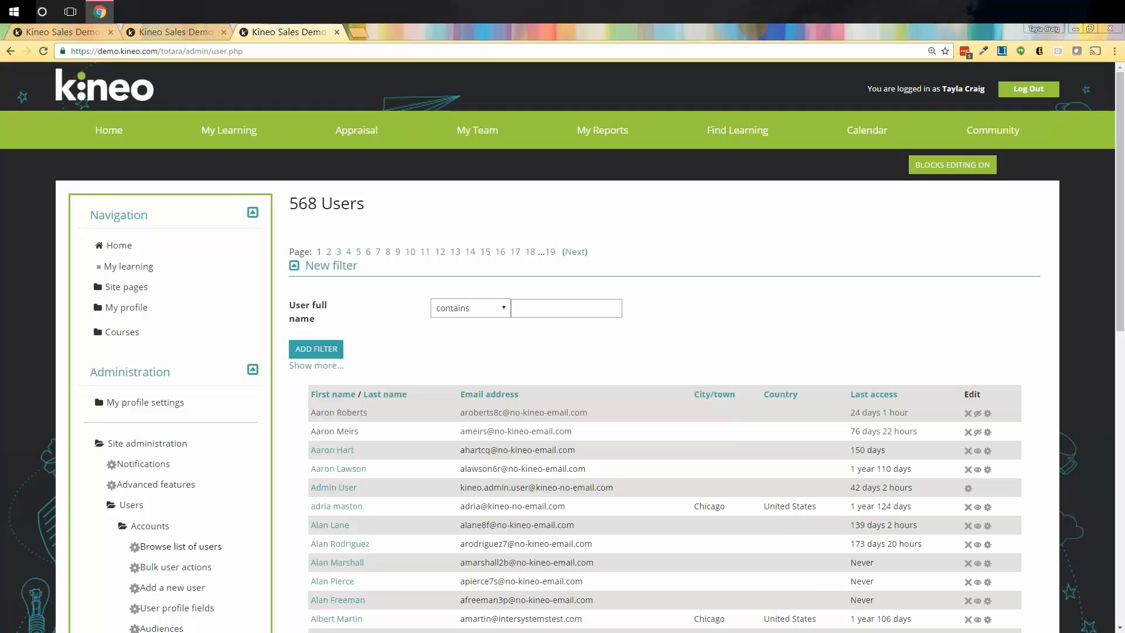
{"action": "scroll", "coordinate": [328, 421], "scroll_direction": "down", "scroll_amount": 3}
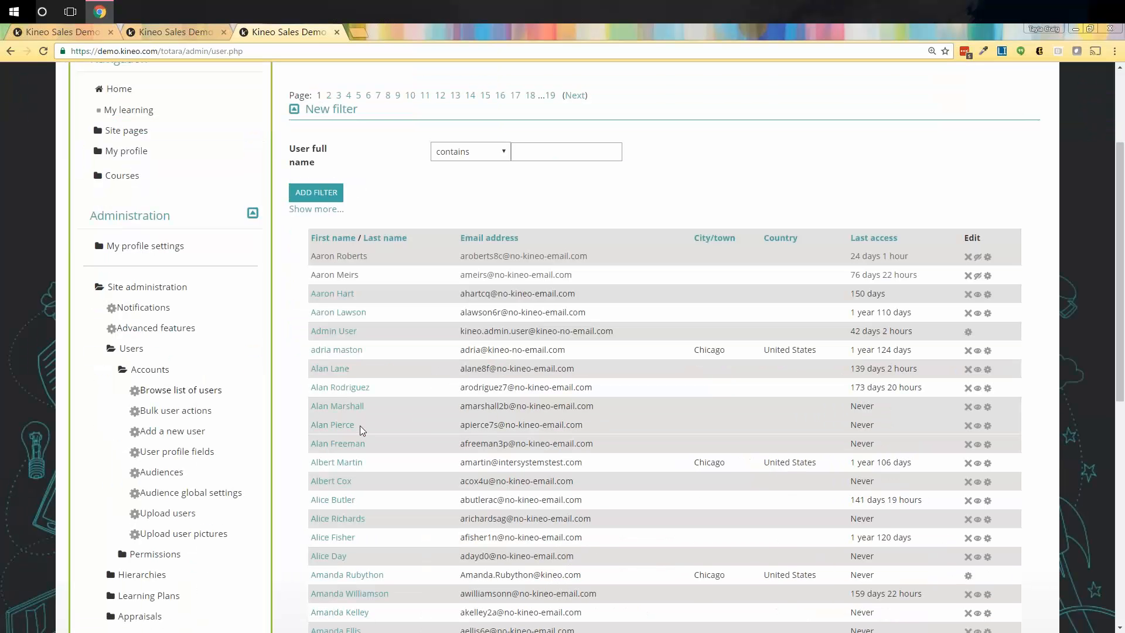
{"action": "right_click", "coordinate": [338, 430]}
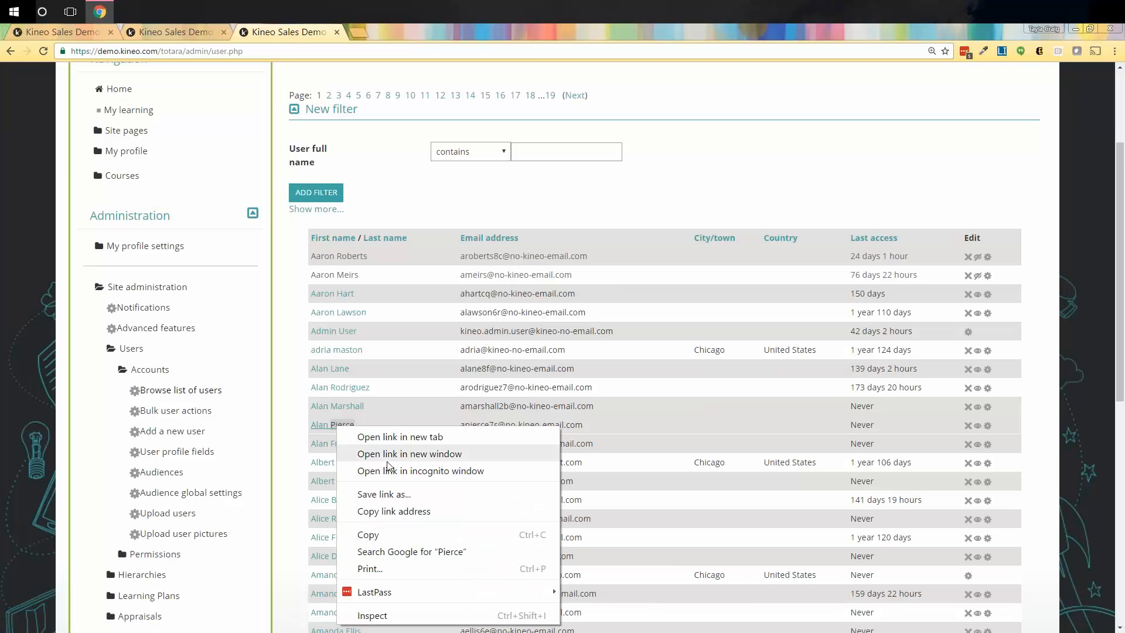
{"action": "left_click", "coordinate": [386, 514]}
Expand the Permissions section of Site administration.
{"action": "scroll", "coordinate": [114, 418], "scroll_direction": "down", "scroll_amount": 3}
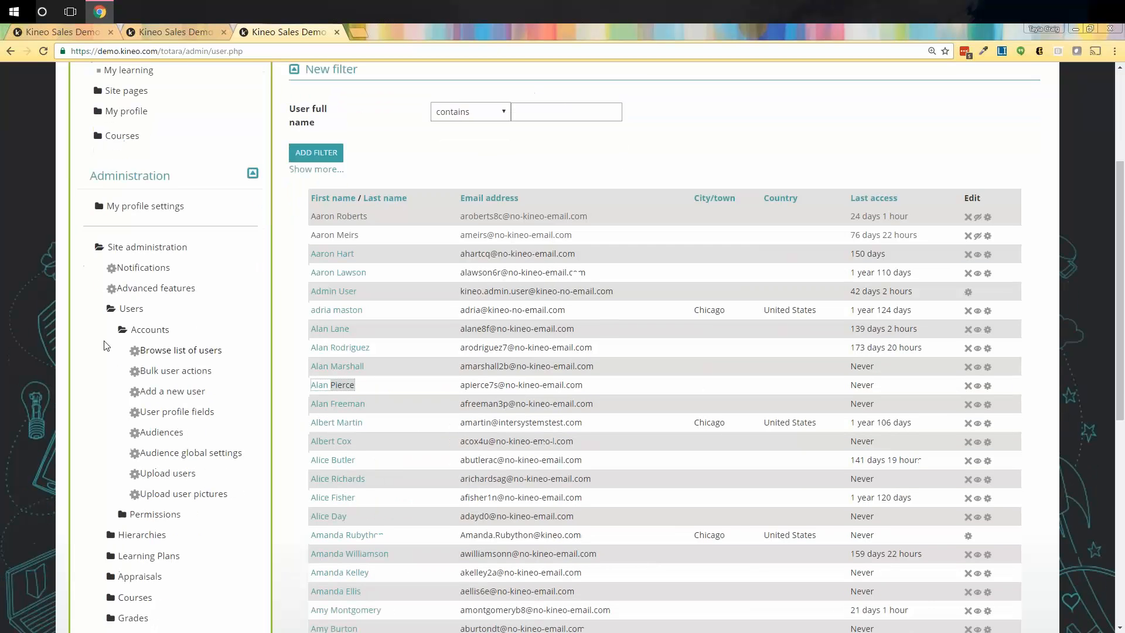
{"action": "scroll", "coordinate": [115, 417], "scroll_direction": "down", "scroll_amount": 2}
{"action": "left_click", "coordinate": [130, 319]}
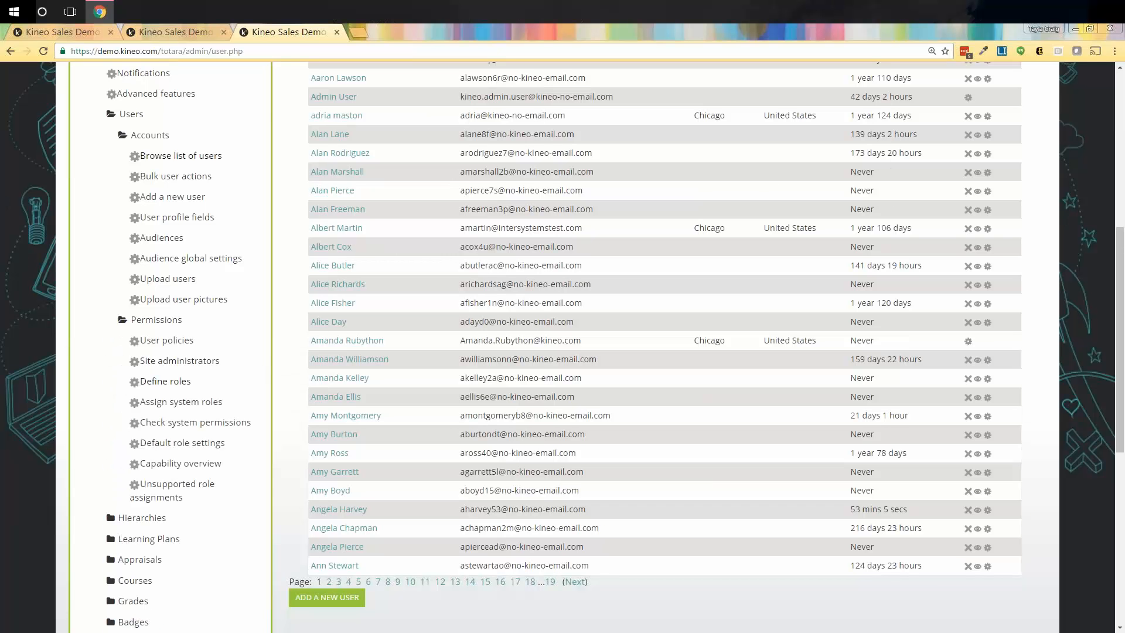
Open system role assignment for Report Viewer and paste the copied user link into the potential users search.
{"action": "left_click", "coordinate": [189, 408]}
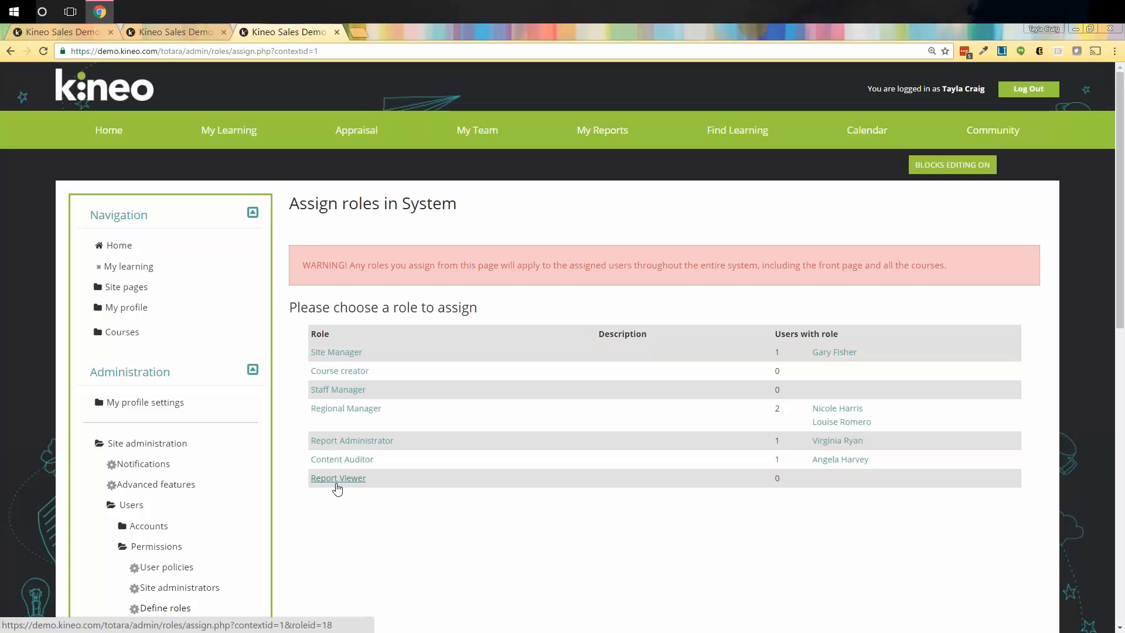
{"action": "left_click", "coordinate": [329, 480]}
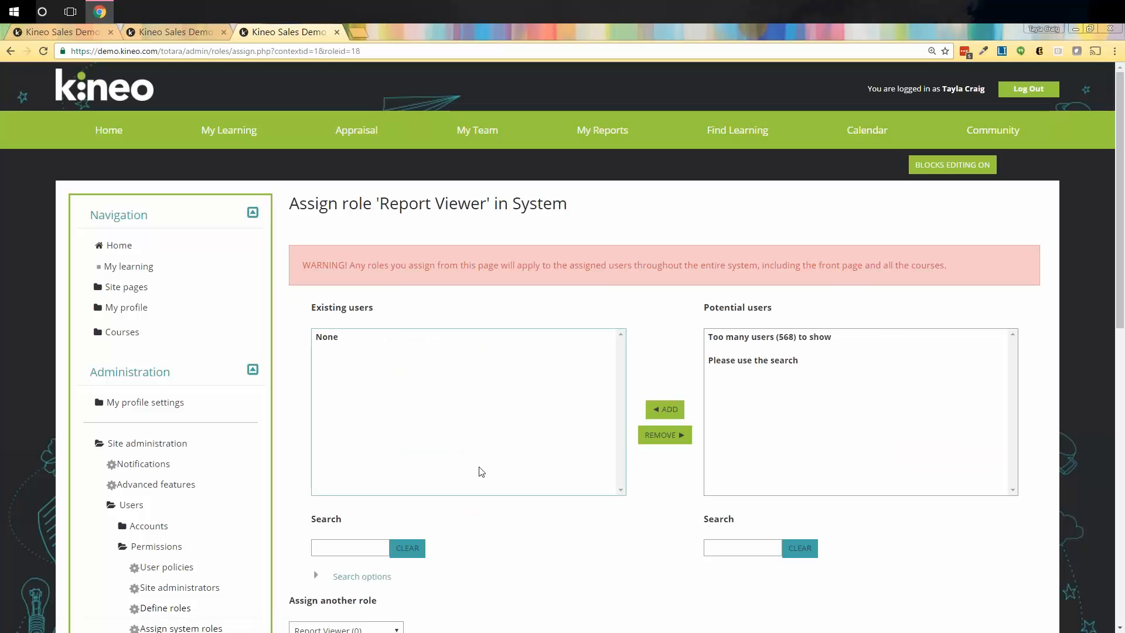
{"action": "left_click", "coordinate": [728, 554]}
{"action": "right_click", "coordinate": [728, 554]}
{"action": "left_click", "coordinate": [755, 431]}
Search potential users for 'pie' and add the first match as Report Viewer.
{"action": "left_click", "coordinate": [798, 548]}
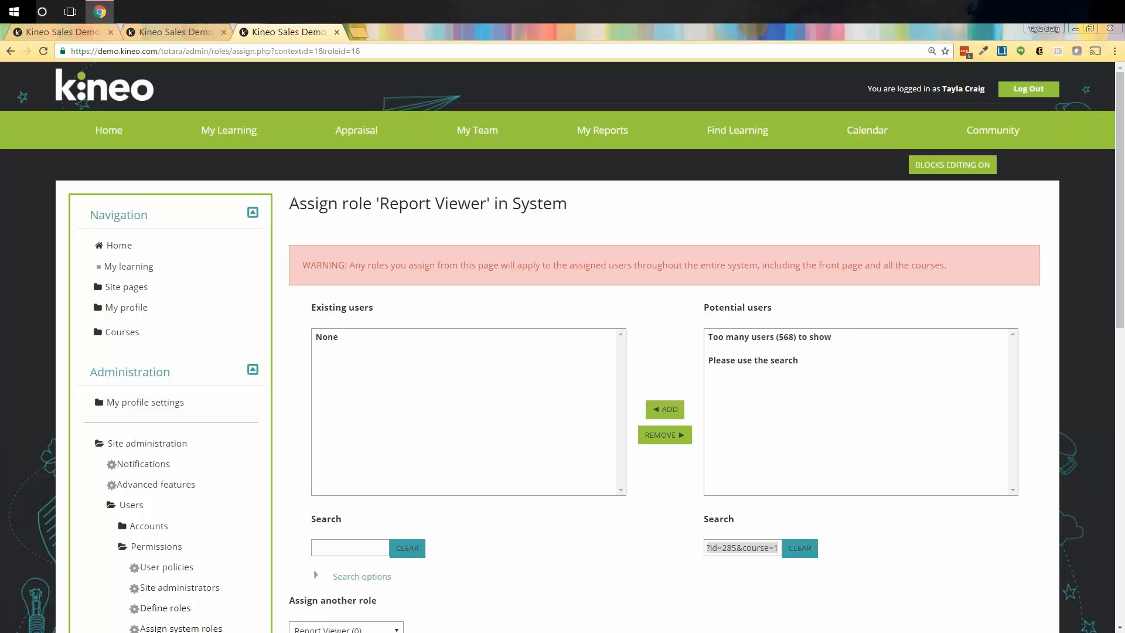
{"action": "type", "text": "pie"}
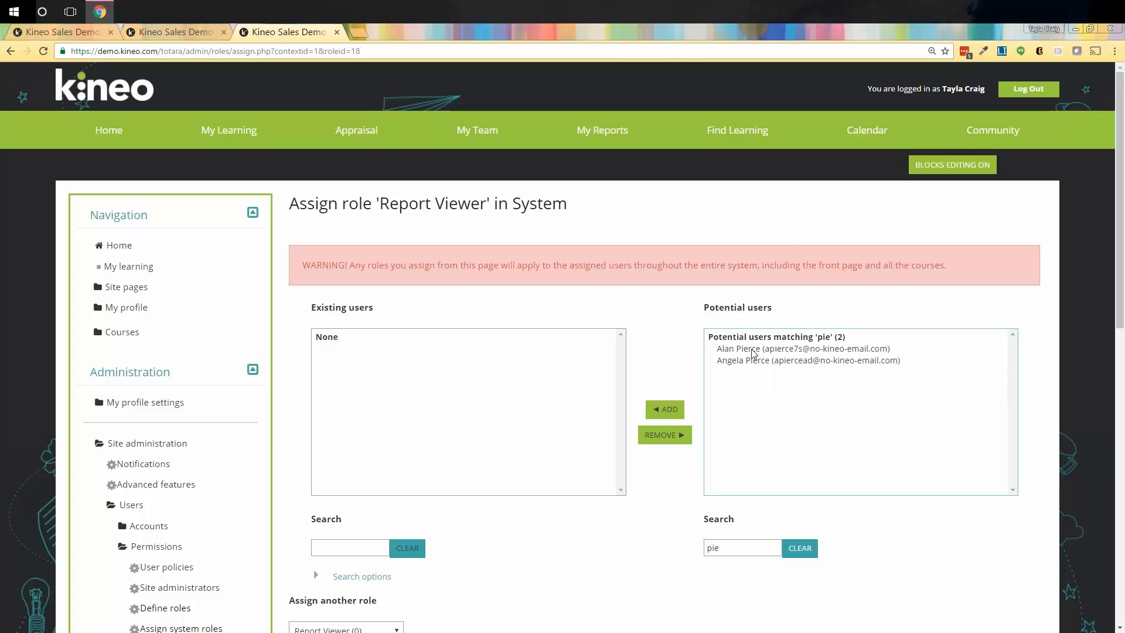
{"action": "left_click", "coordinate": [753, 350]}
{"action": "left_click", "coordinate": [665, 409]}
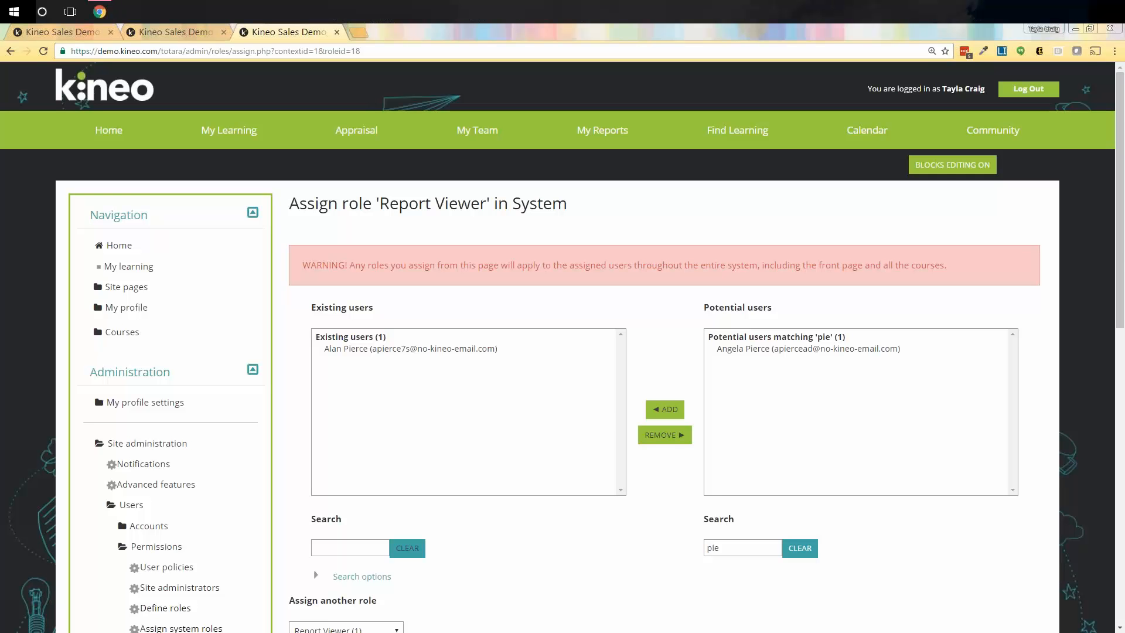
{"action": "left_click_drag", "start_coordinate": [1124, 200], "coordinate": [783, 10]}
Log out the second browser's user and sign in with the new Report Viewer's username and password.
{"action": "scroll", "coordinate": [880, 182], "scroll_direction": "up", "scroll_amount": 2}
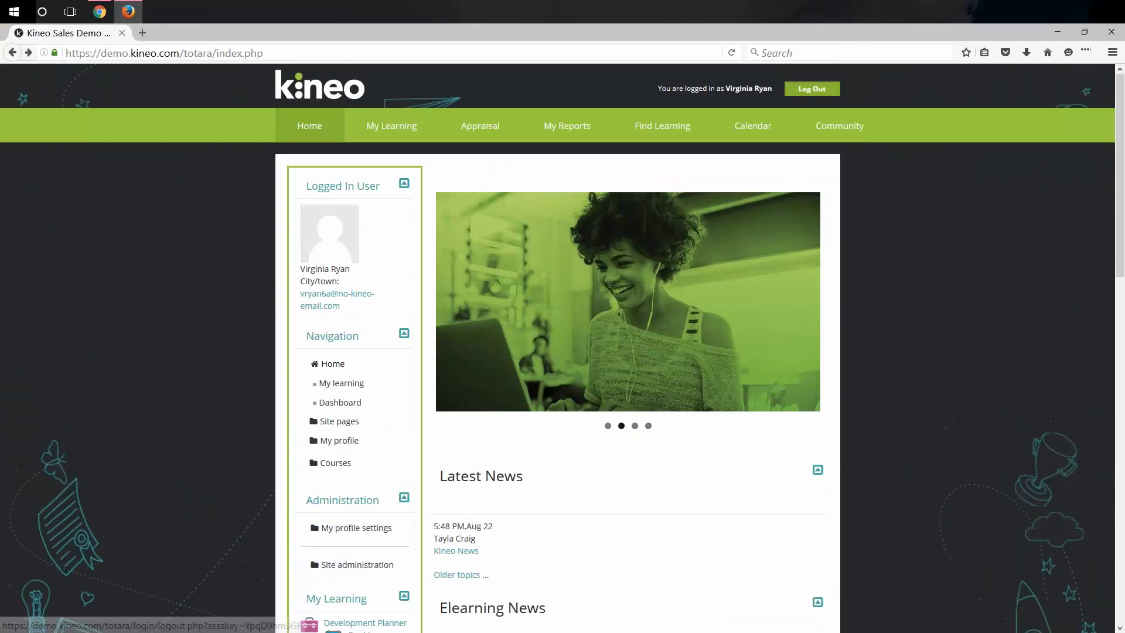
{"action": "left_click", "coordinate": [812, 89]}
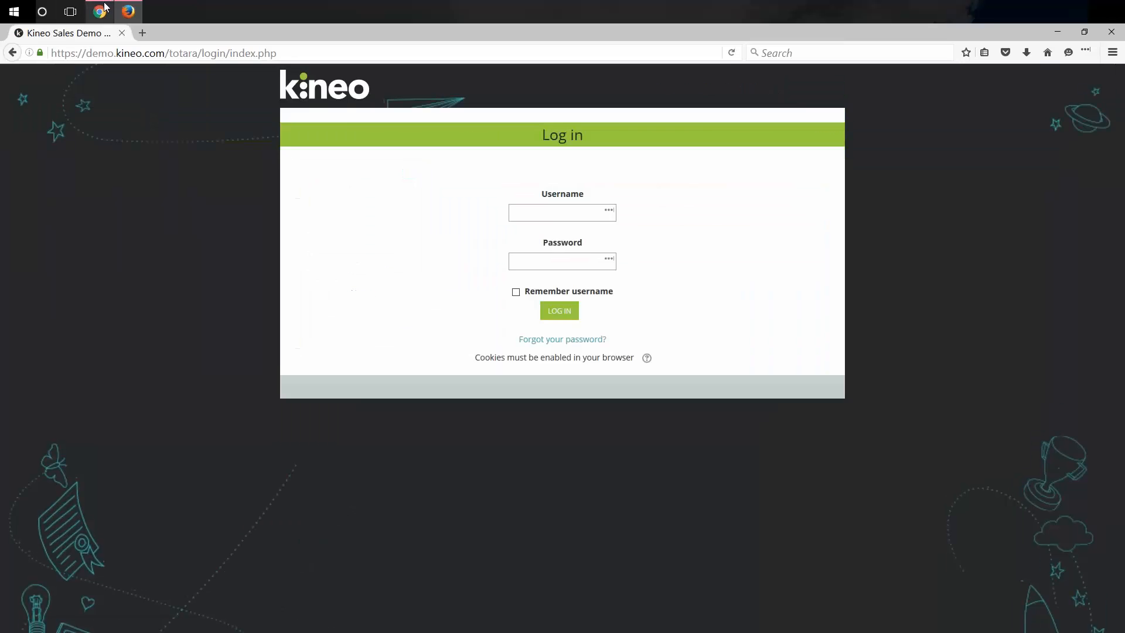
{"action": "left_click", "coordinate": [103, 9]}
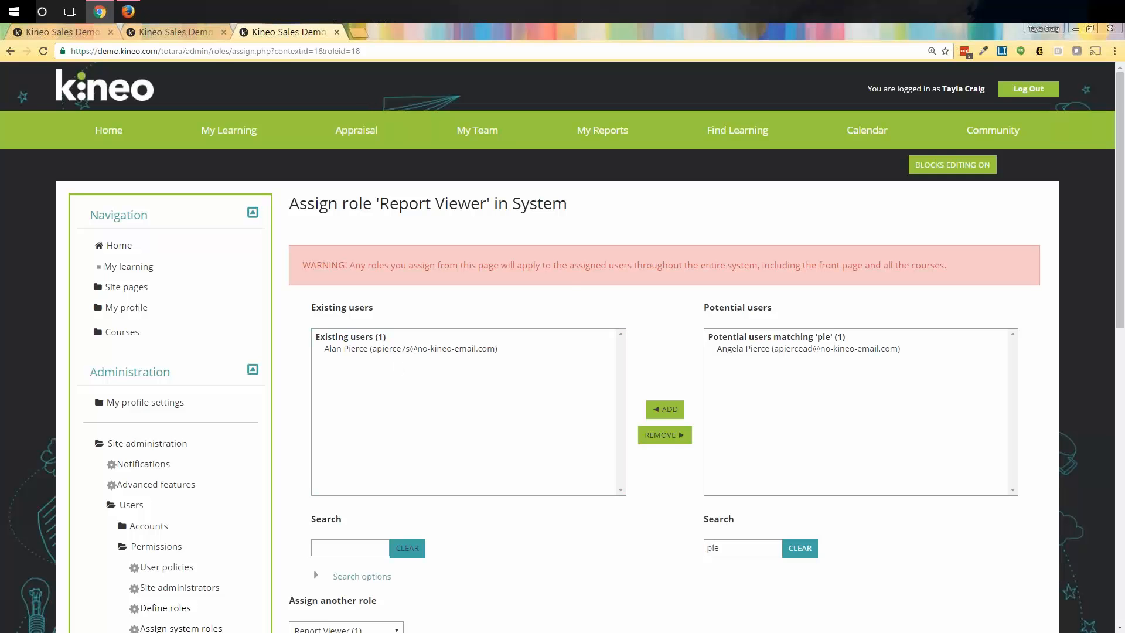
{"action": "left_click", "coordinate": [128, 11]}
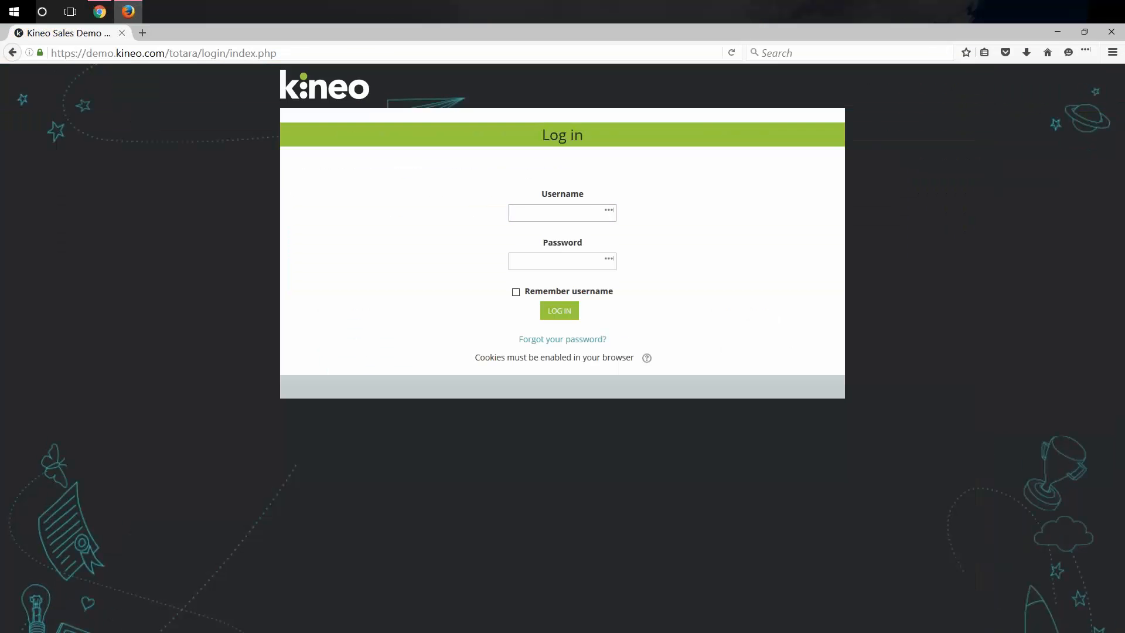
{"action": "key", "text": "Return"}
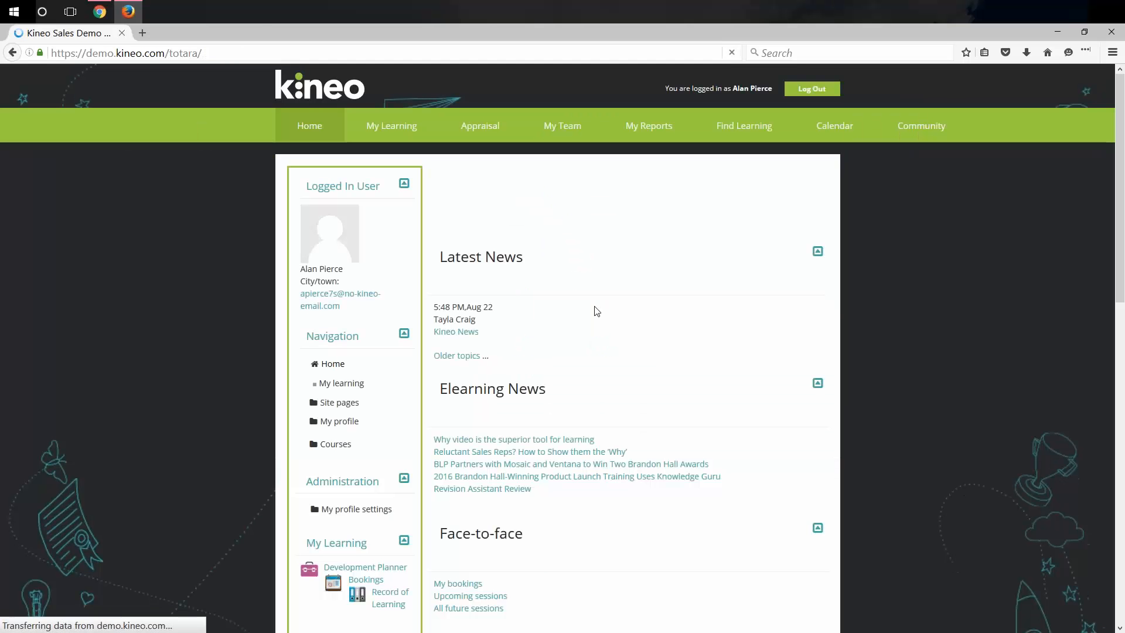
Open My Reports > Course Report and scroll through its 23 course records.
{"action": "left_click", "coordinate": [642, 130]}
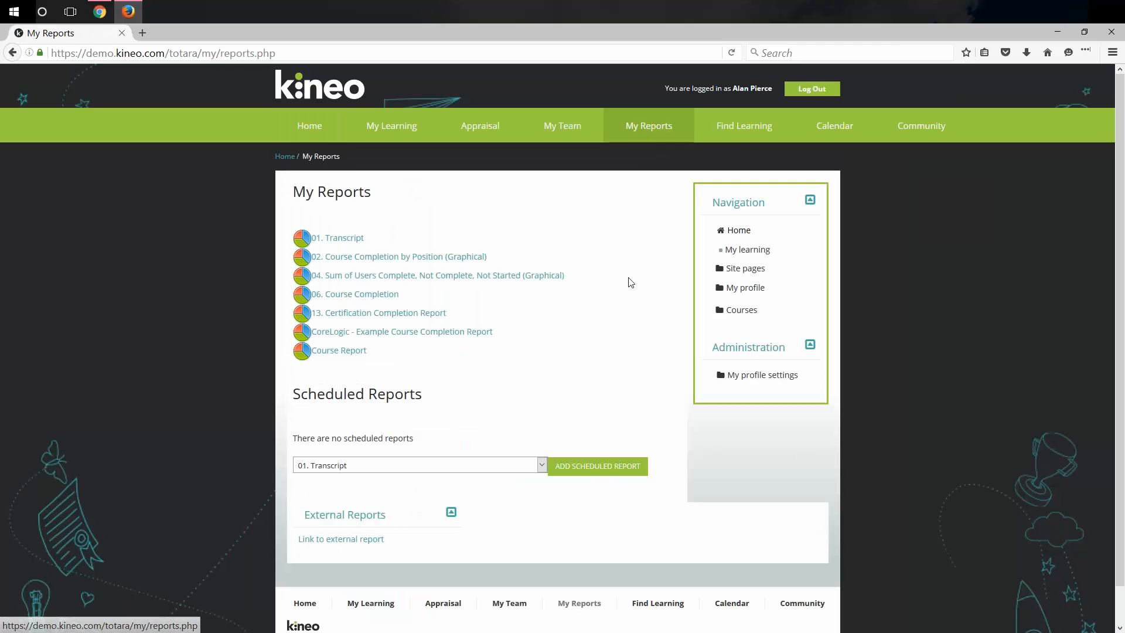
{"action": "left_click", "coordinate": [355, 352]}
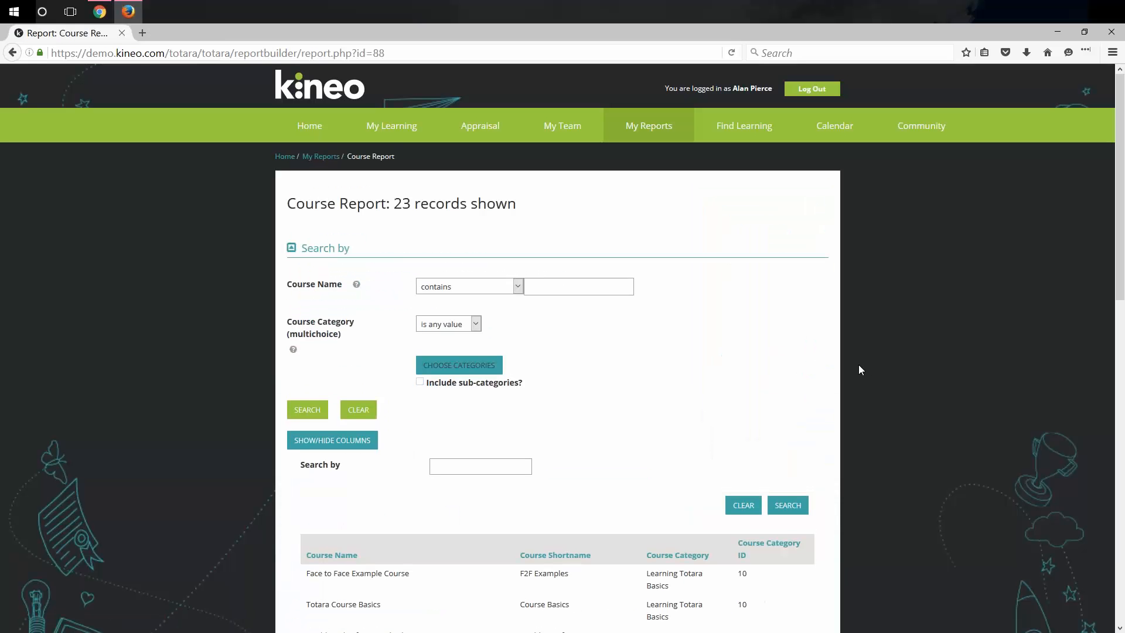
{"action": "scroll", "coordinate": [861, 369], "scroll_direction": "down", "scroll_amount": 5}
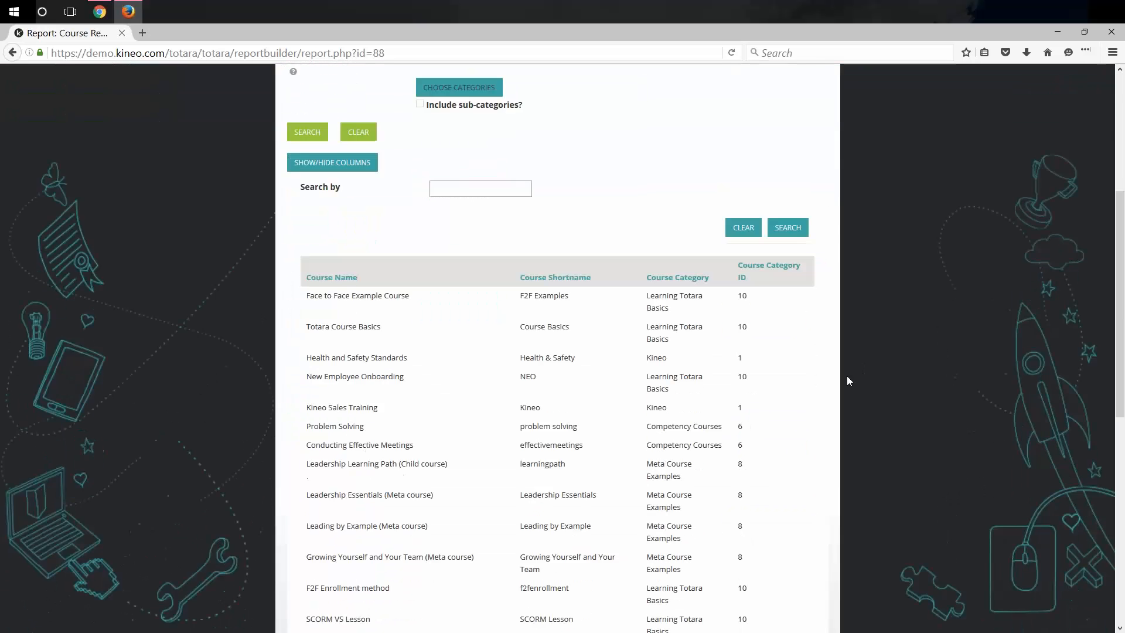
{"action": "scroll", "coordinate": [848, 380], "scroll_direction": "down", "scroll_amount": 6}
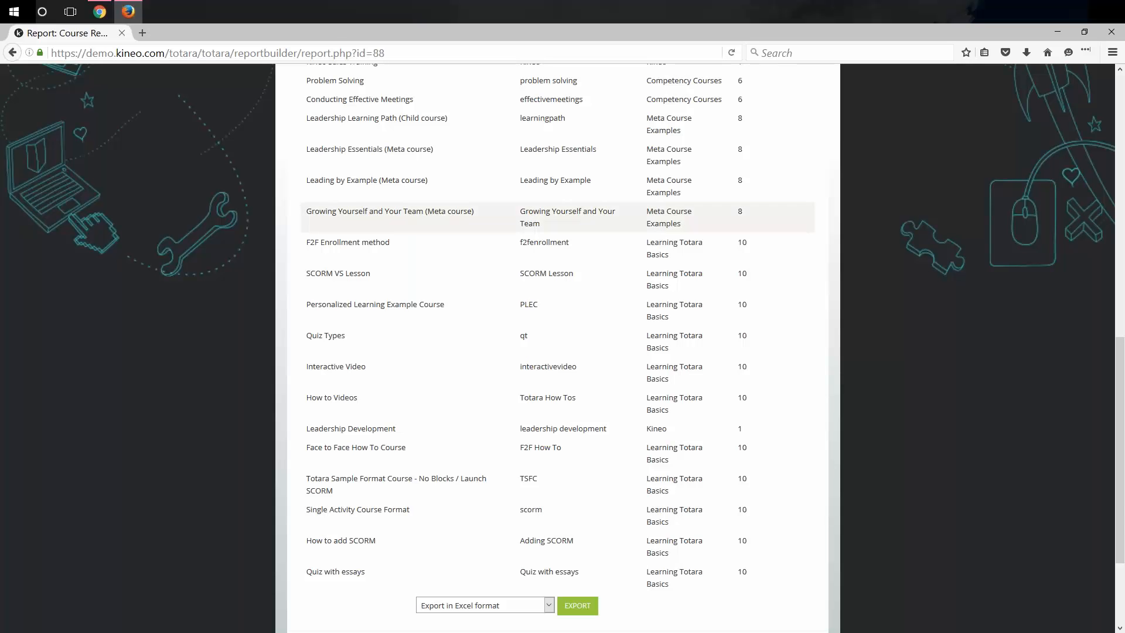
In the admin browser, edit the Report Administrator role and scroll down to the capability Filter box.
{"action": "left_click", "coordinate": [106, 10]}
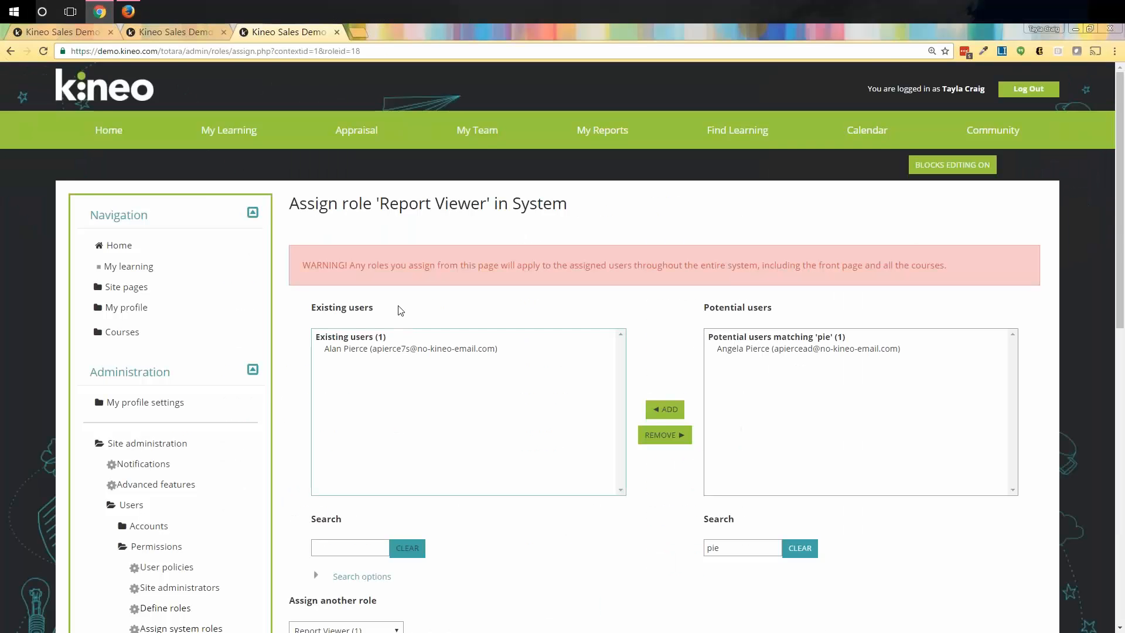
{"action": "scroll", "coordinate": [272, 411], "scroll_direction": "down", "scroll_amount": 1}
{"action": "scroll", "coordinate": [271, 412], "scroll_direction": "down", "scroll_amount": 6}
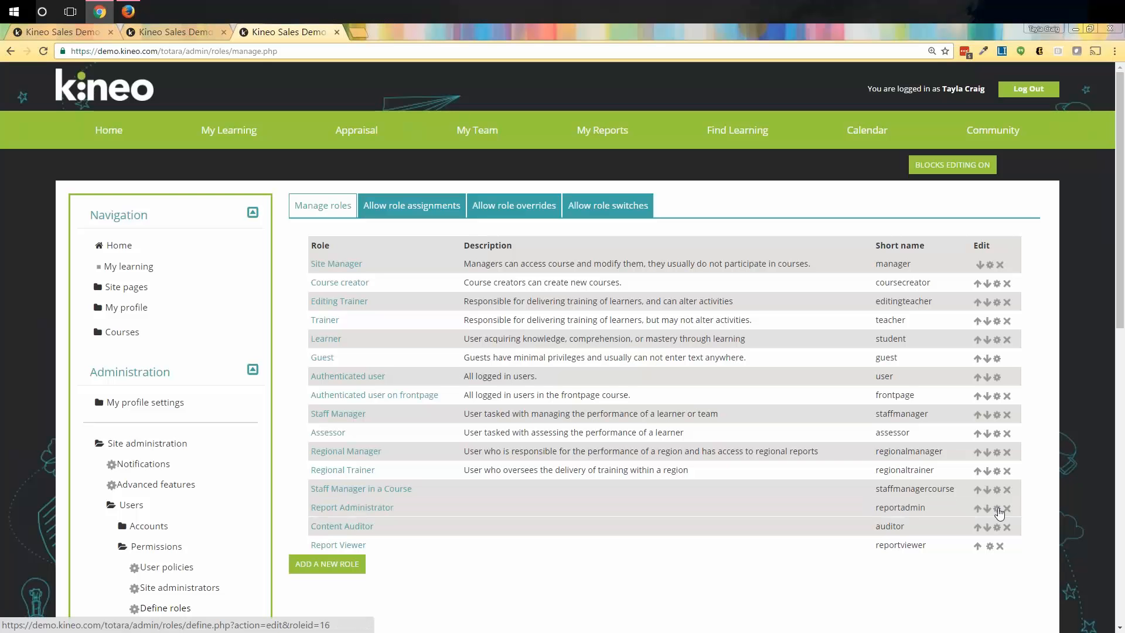
{"action": "left_click", "coordinate": [998, 509]}
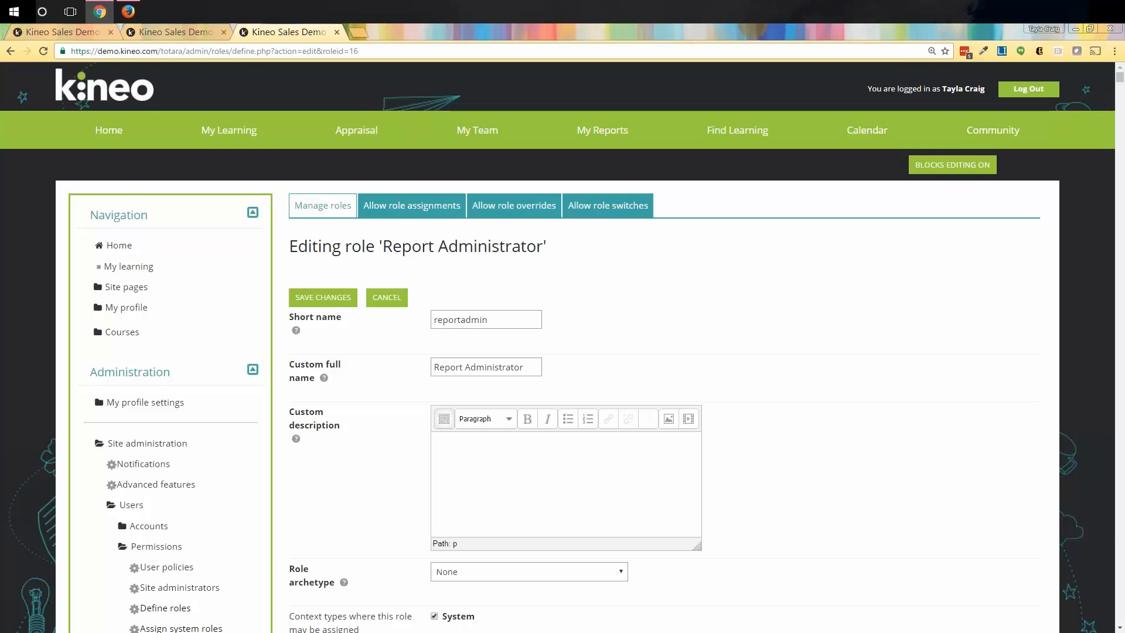
{"action": "scroll", "coordinate": [759, 377], "scroll_direction": "down", "scroll_amount": 4}
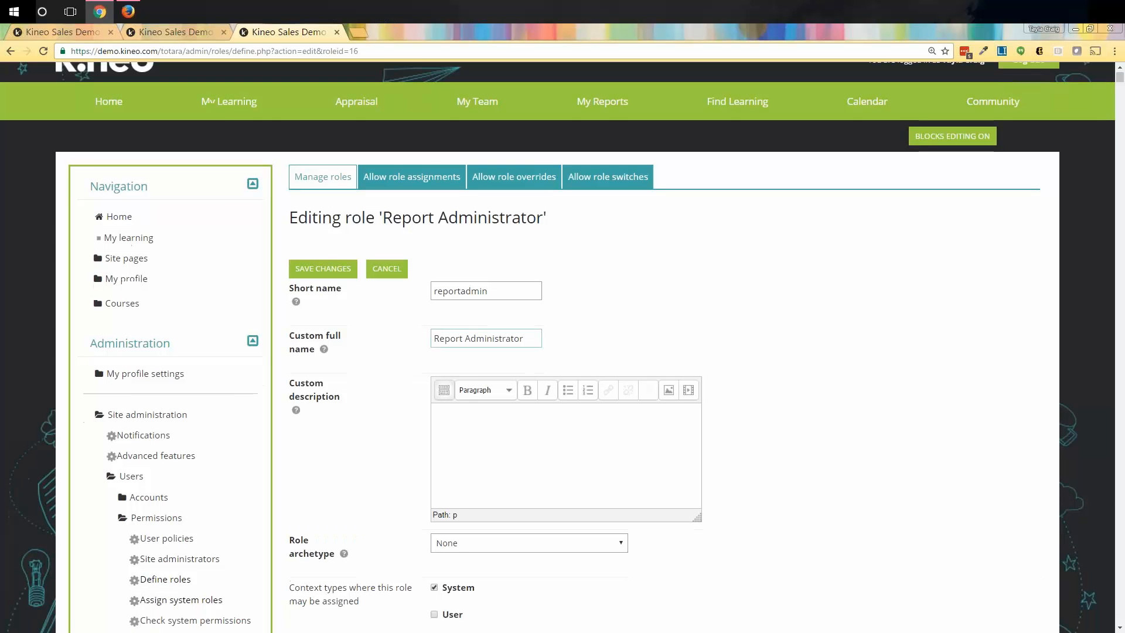
{"action": "scroll", "coordinate": [460, 346], "scroll_direction": "down", "scroll_amount": 1}
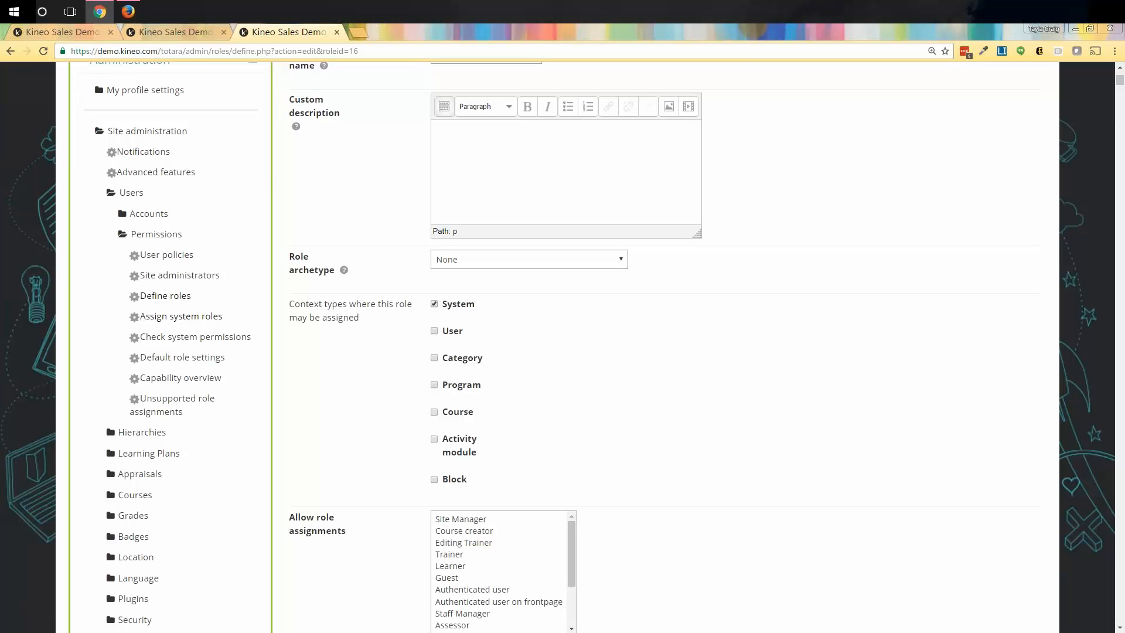
{"action": "scroll", "coordinate": [498, 477], "scroll_direction": "down", "scroll_amount": 4}
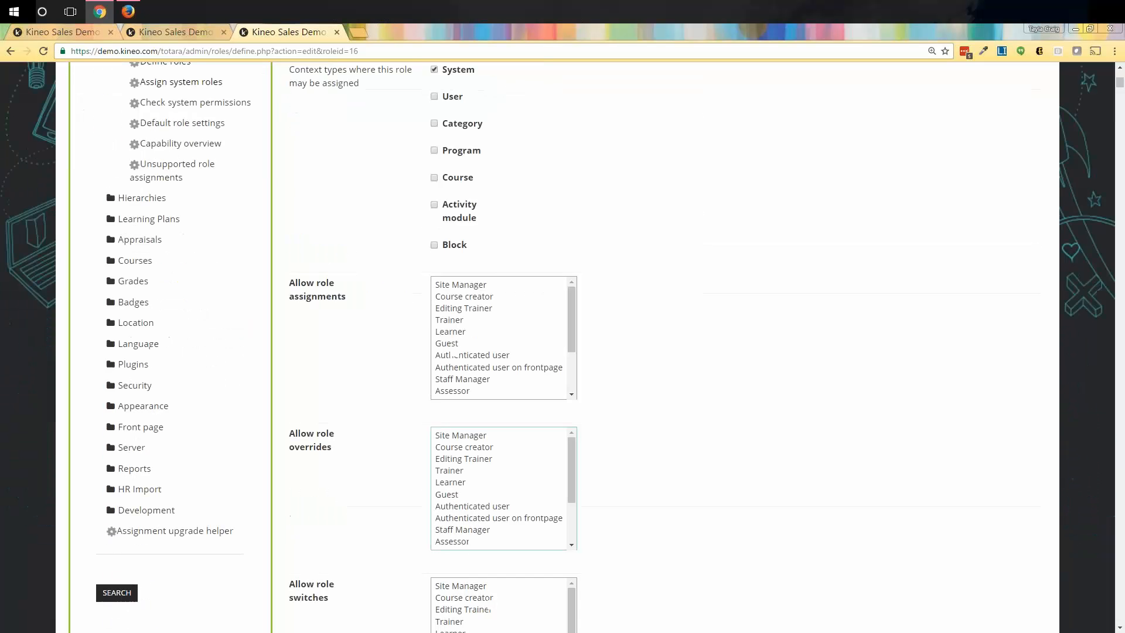
{"action": "scroll", "coordinate": [456, 355], "scroll_direction": "down", "scroll_amount": 9}
{"action": "left_click", "coordinate": [381, 256]}
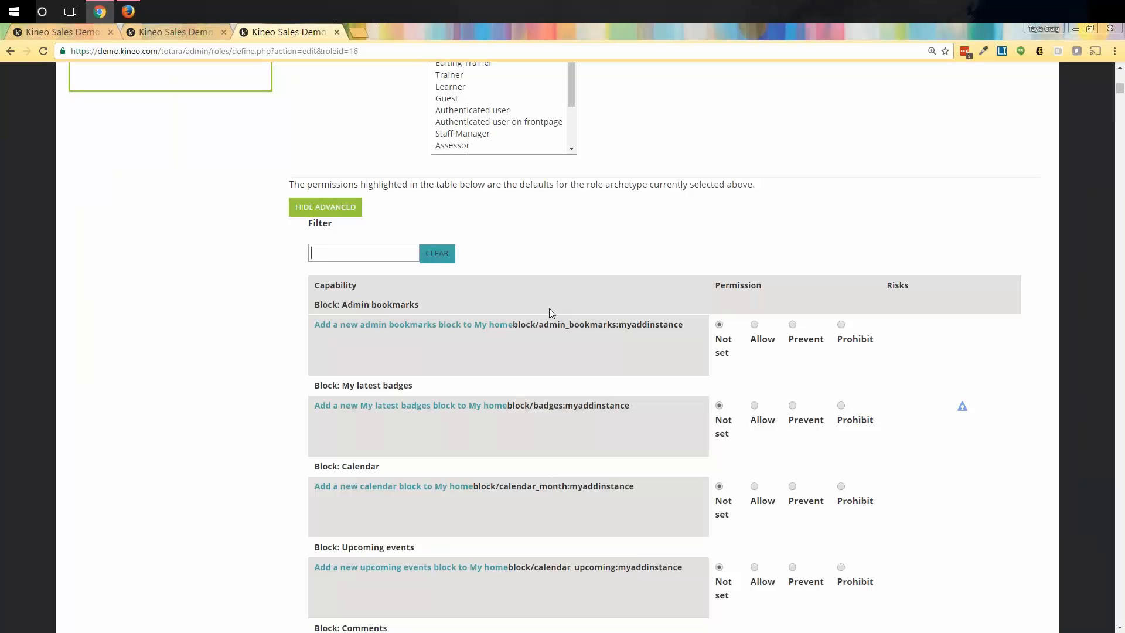
Filter capabilities by 'report' and highlight the Report graph and Report Manager headings.
{"action": "type", "text": "report"}
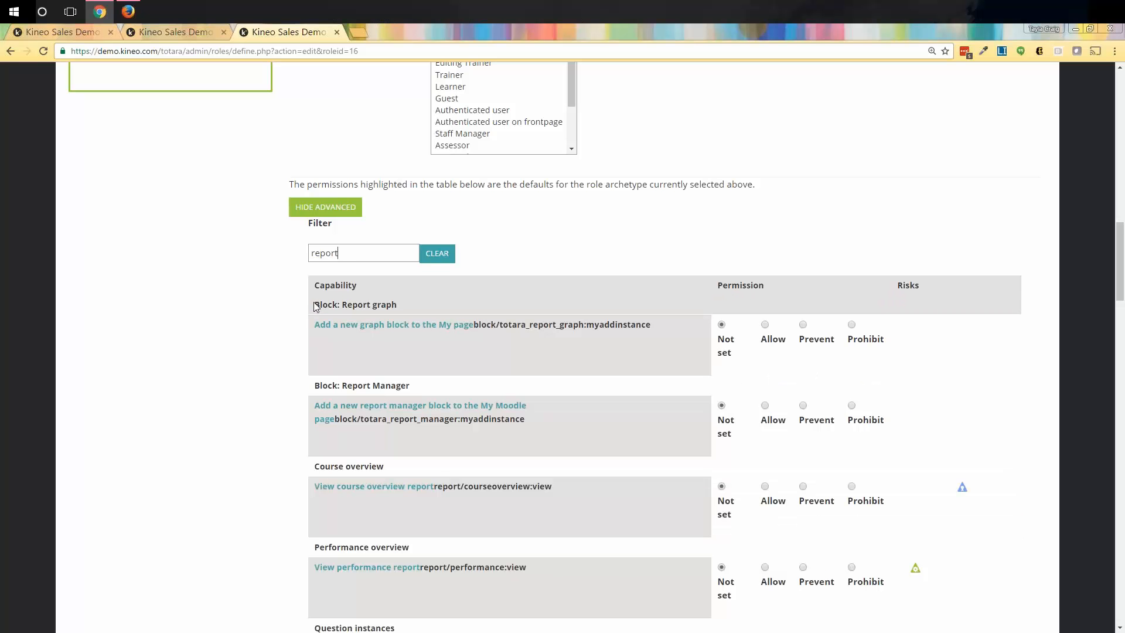
{"action": "left_click_drag", "start_coordinate": [315, 306], "coordinate": [423, 302]}
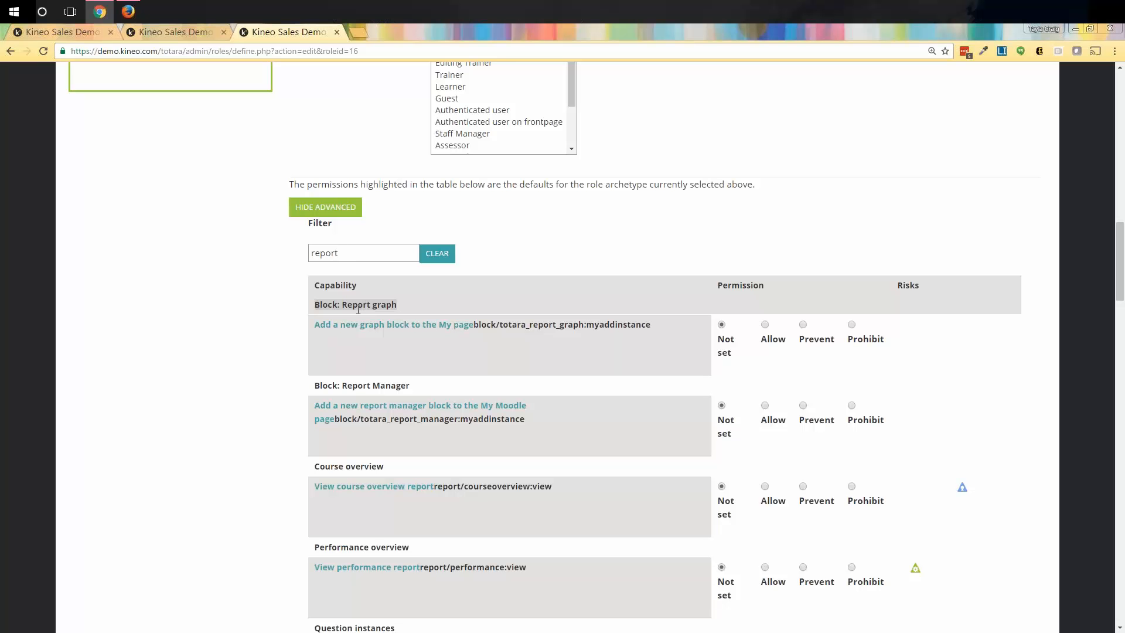
{"action": "left_click_drag", "start_coordinate": [357, 310], "coordinate": [429, 388]}
{"action": "left_click", "coordinate": [429, 388]}
{"action": "scroll", "coordinate": [233, 477], "scroll_direction": "down", "scroll_amount": 3}
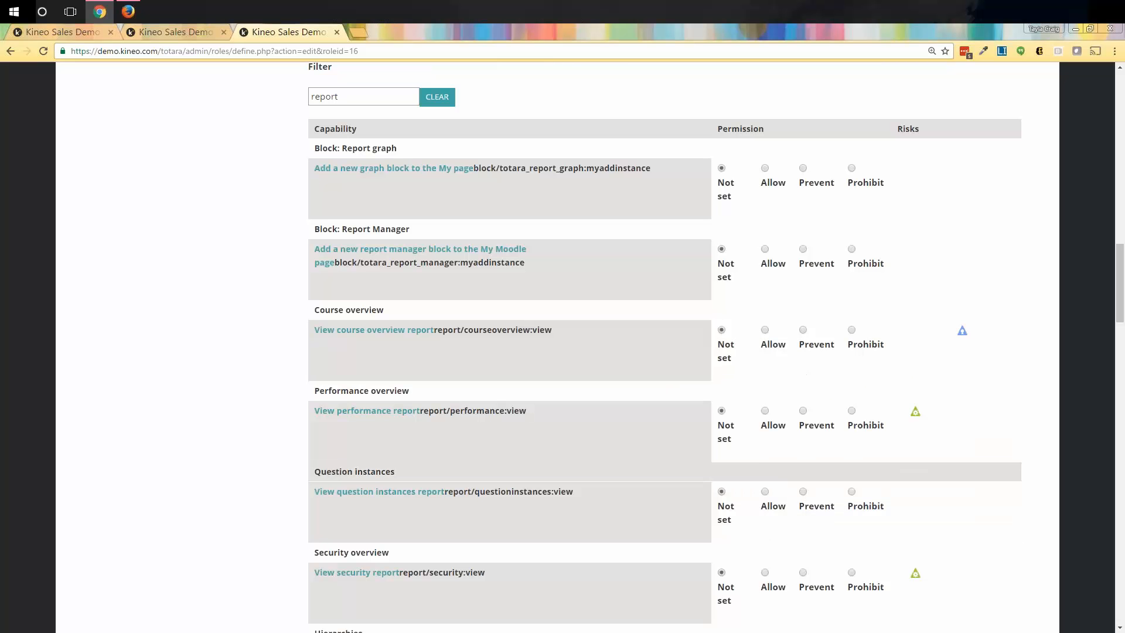
{"action": "scroll", "coordinate": [351, 489], "scroll_direction": "down", "scroll_amount": 1}
{"action": "scroll", "coordinate": [352, 489], "scroll_direction": "down", "scroll_amount": 1}
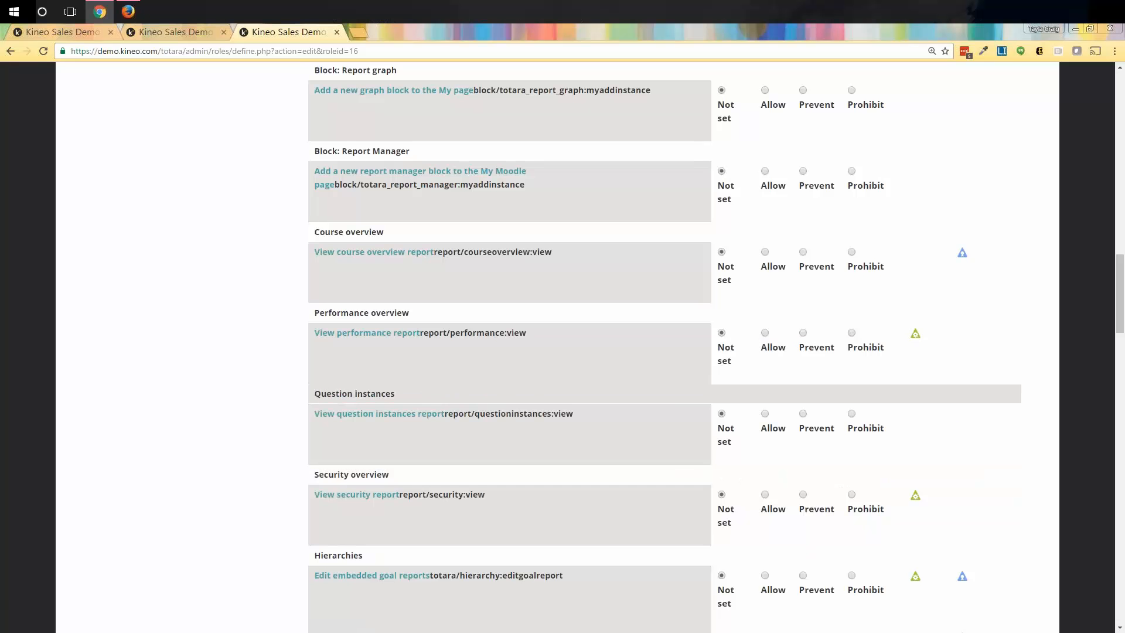
{"action": "scroll", "coordinate": [337, 497], "scroll_direction": "down", "scroll_amount": 1}
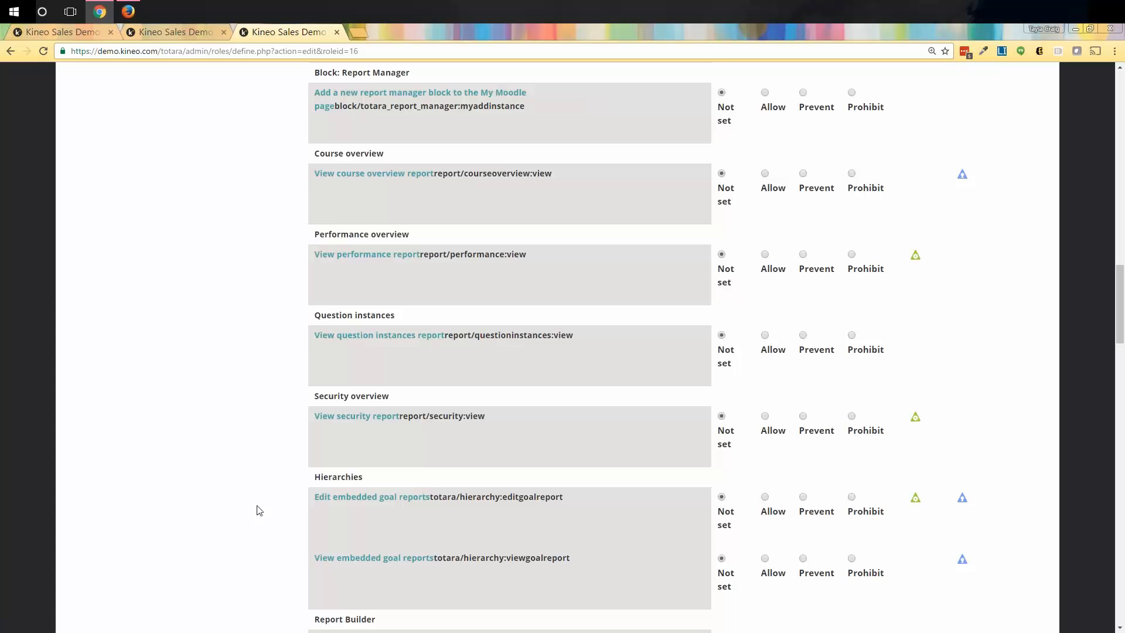
{"action": "scroll", "coordinate": [271, 508], "scroll_direction": "down", "scroll_amount": 2}
{"action": "left_click_drag", "start_coordinate": [314, 464], "coordinate": [388, 464]}
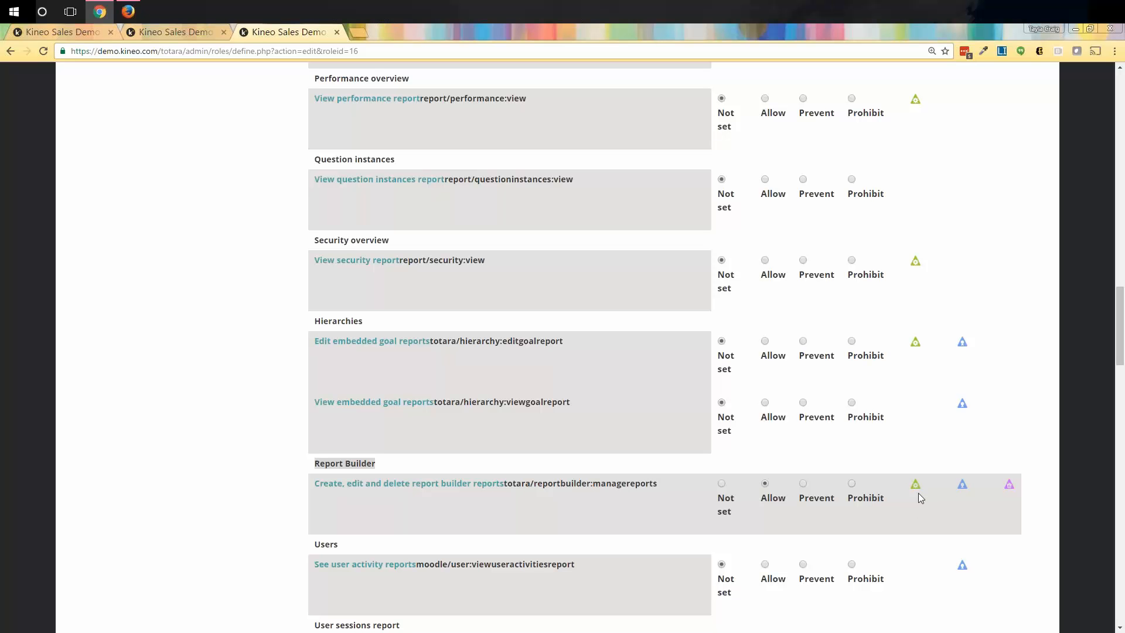
Read the Risks documentation for the capability's risk icon, then close it.
{"action": "left_click", "coordinate": [1009, 484]}
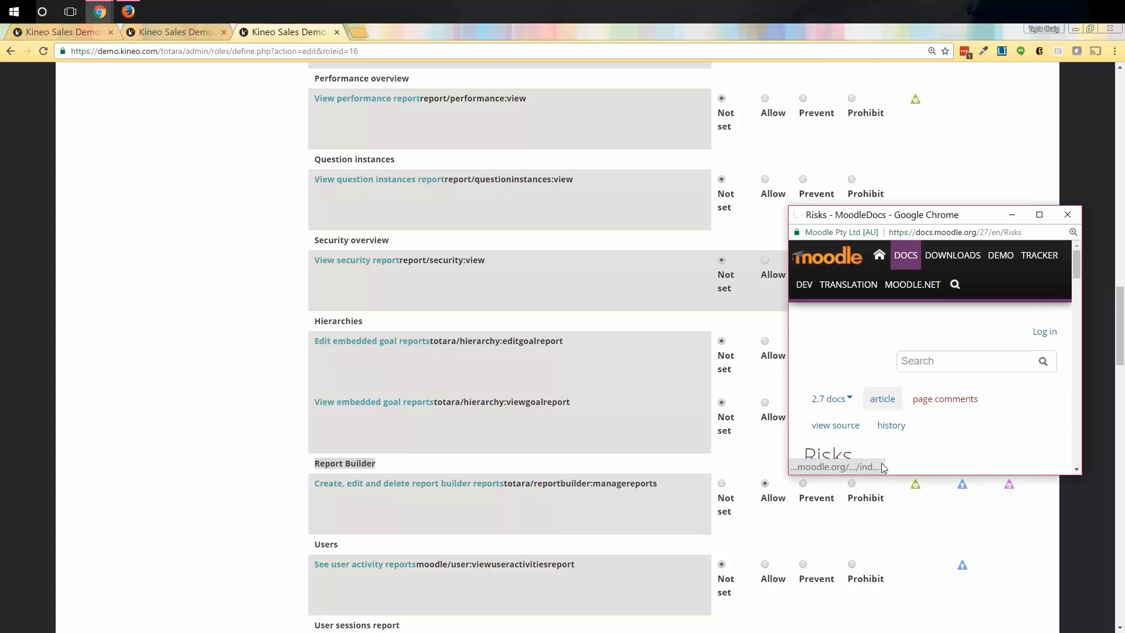
{"action": "scroll", "coordinate": [928, 484], "scroll_direction": "down", "scroll_amount": 4}
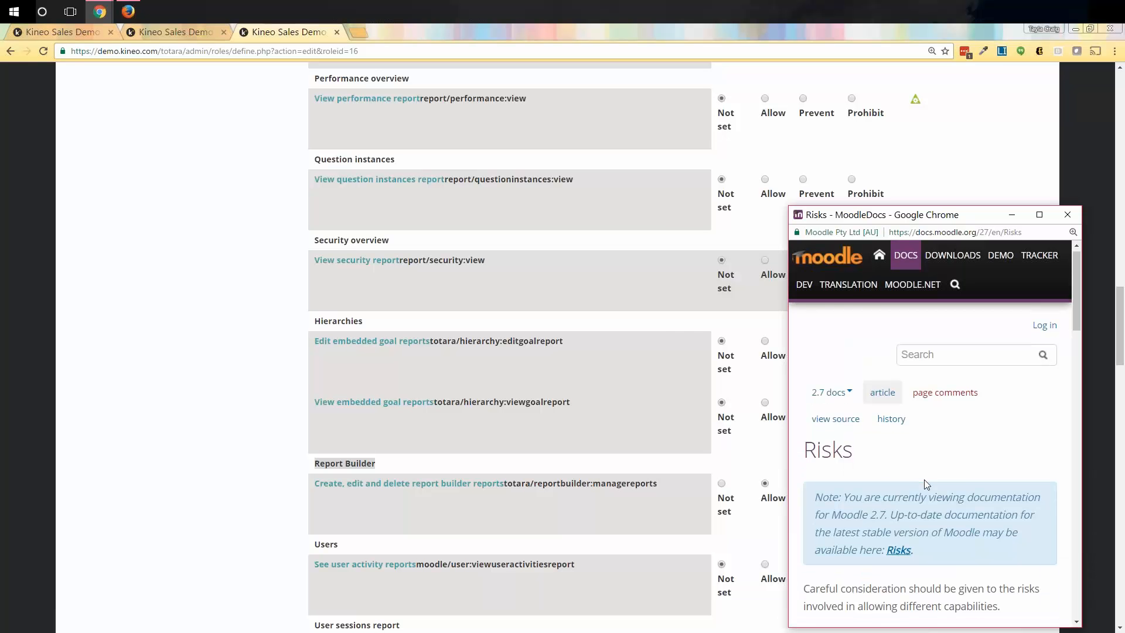
{"action": "scroll", "coordinate": [930, 463], "scroll_direction": "down", "scroll_amount": 10}
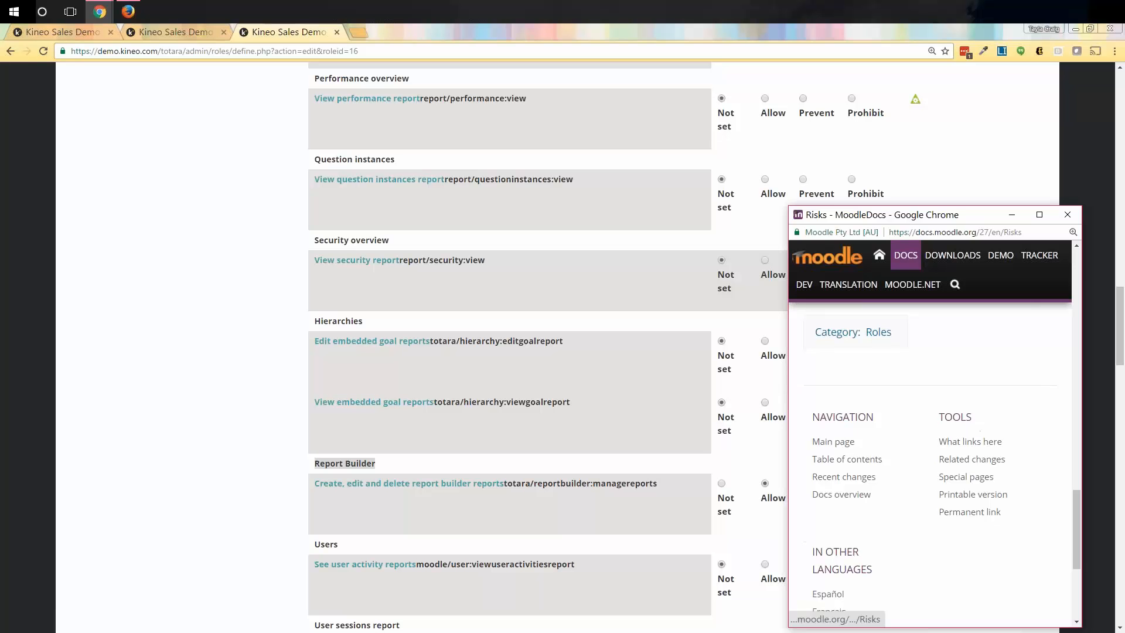
{"action": "left_click", "coordinate": [1068, 214]}
Review the Risks popup again, close it, and open the managereports capability docs in a new tab.
{"action": "left_click", "coordinate": [963, 485]}
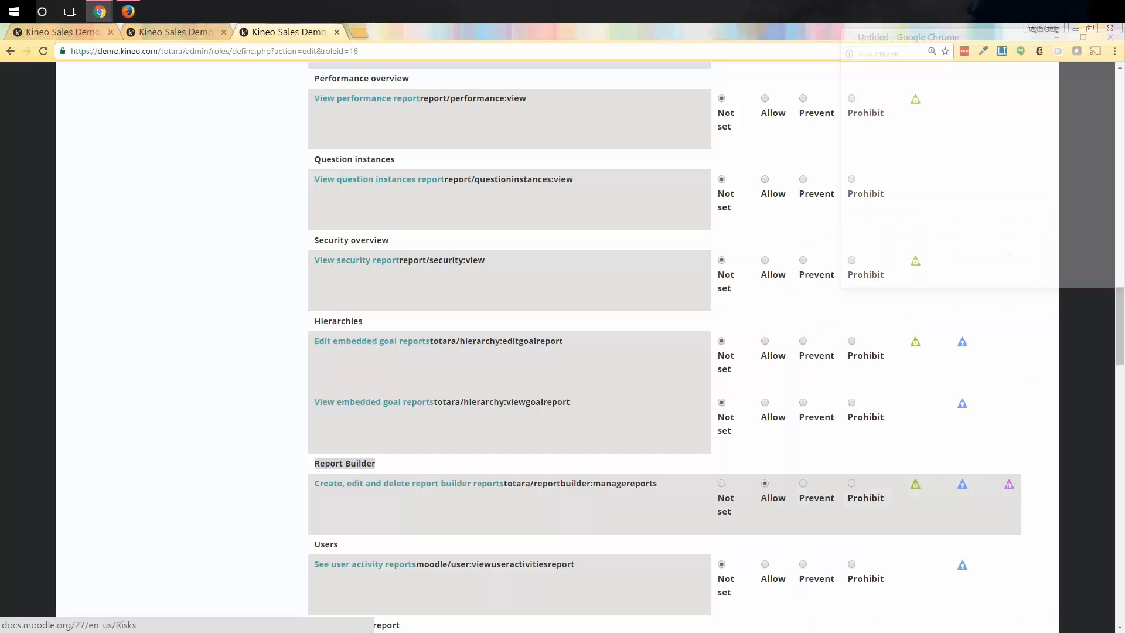
{"action": "left_click_drag", "start_coordinate": [937, 477], "coordinate": [940, 602]}
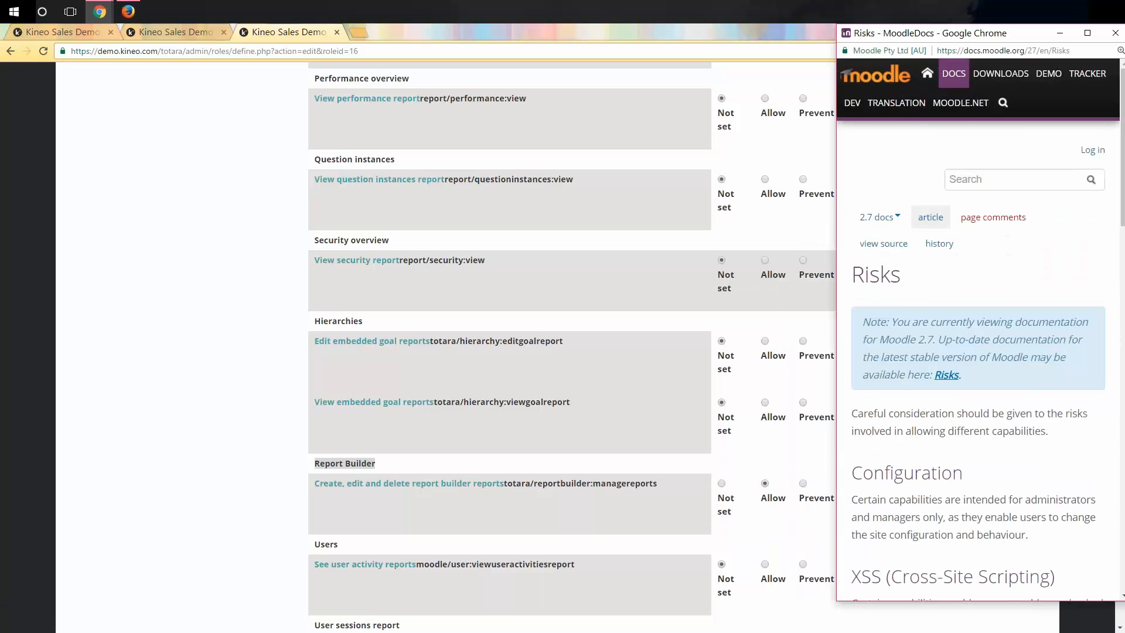
{"action": "scroll", "coordinate": [958, 471], "scroll_direction": "down", "scroll_amount": 9}
{"action": "scroll", "coordinate": [958, 471], "scroll_direction": "up", "scroll_amount": 9}
{"action": "left_click", "coordinate": [1116, 33]}
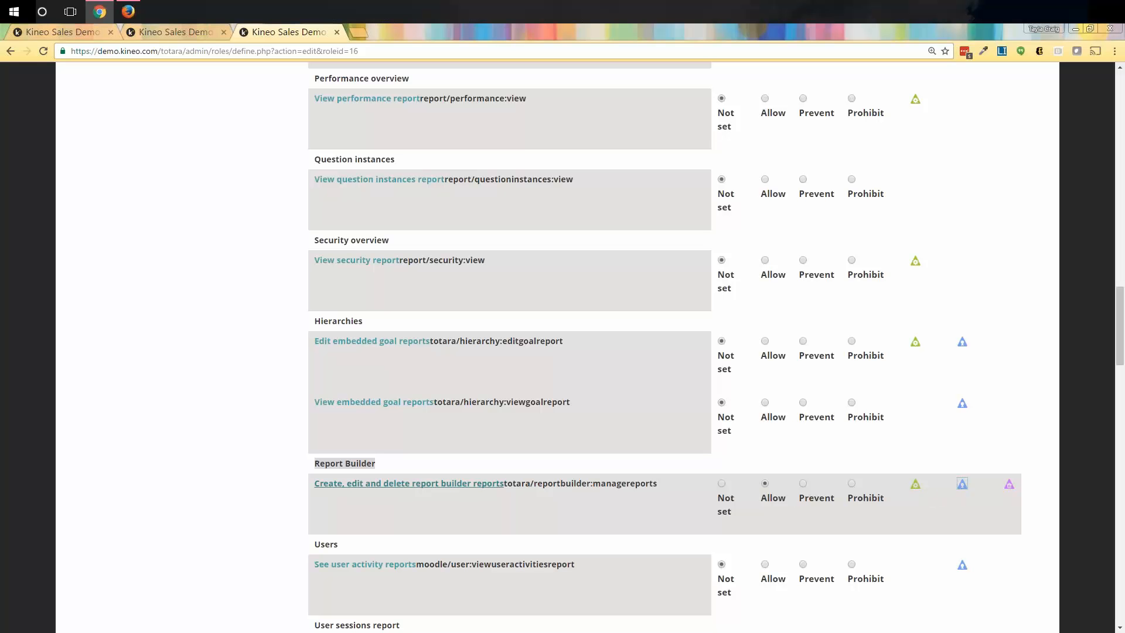
{"action": "right_click", "coordinate": [400, 488]}
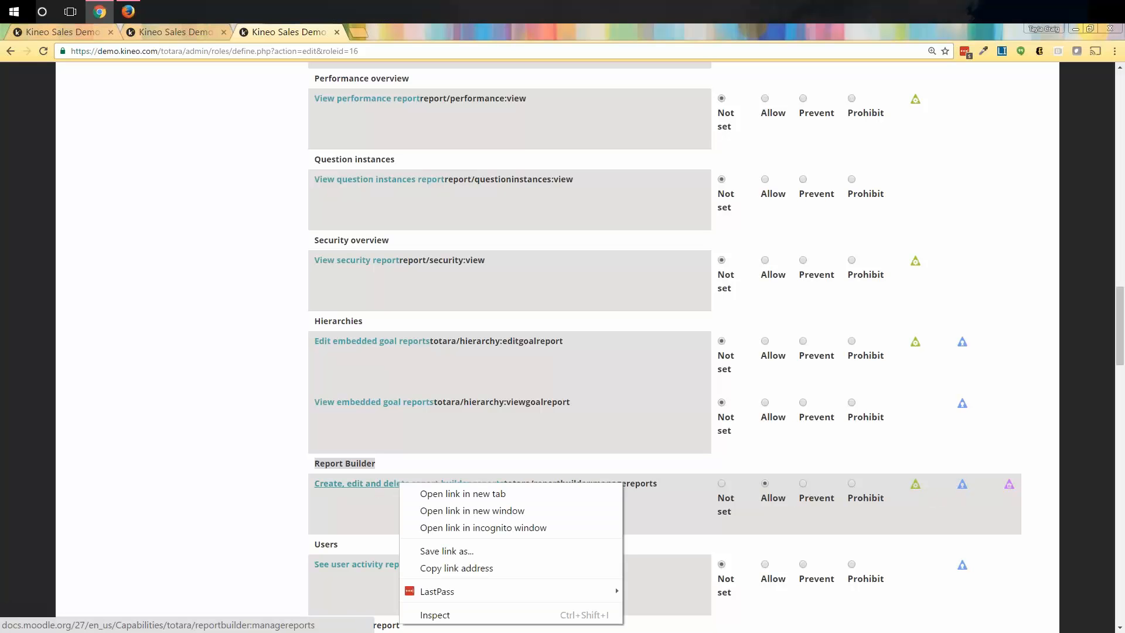
{"action": "left_click", "coordinate": [446, 493]}
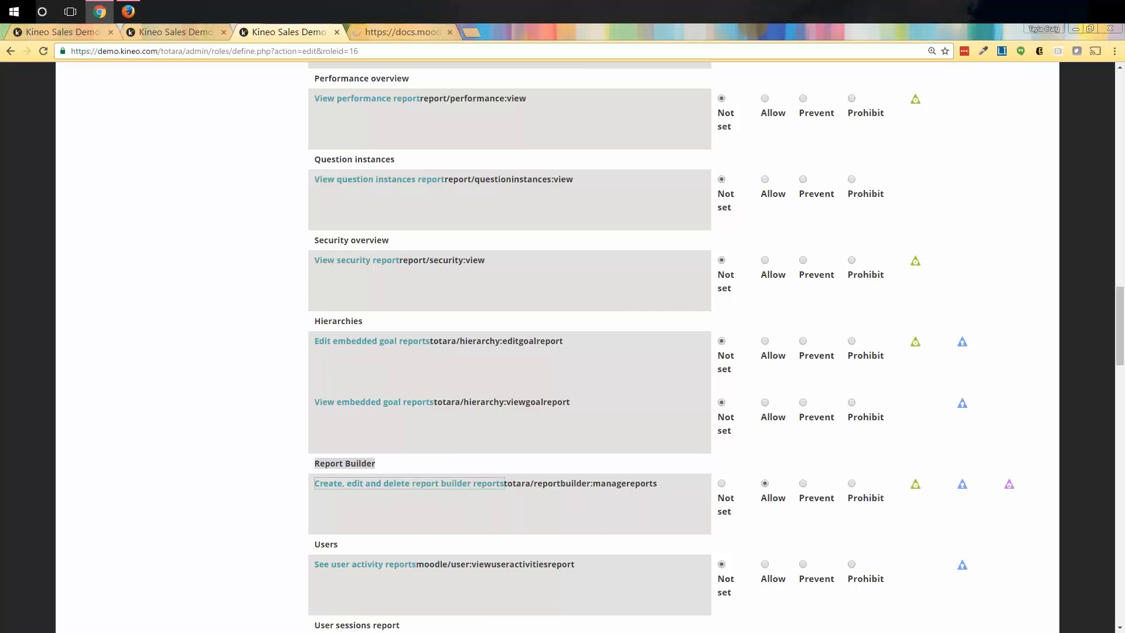
Check the empty reportbuilder:managereports docs page and close its tab.
{"action": "left_click", "coordinate": [388, 31]}
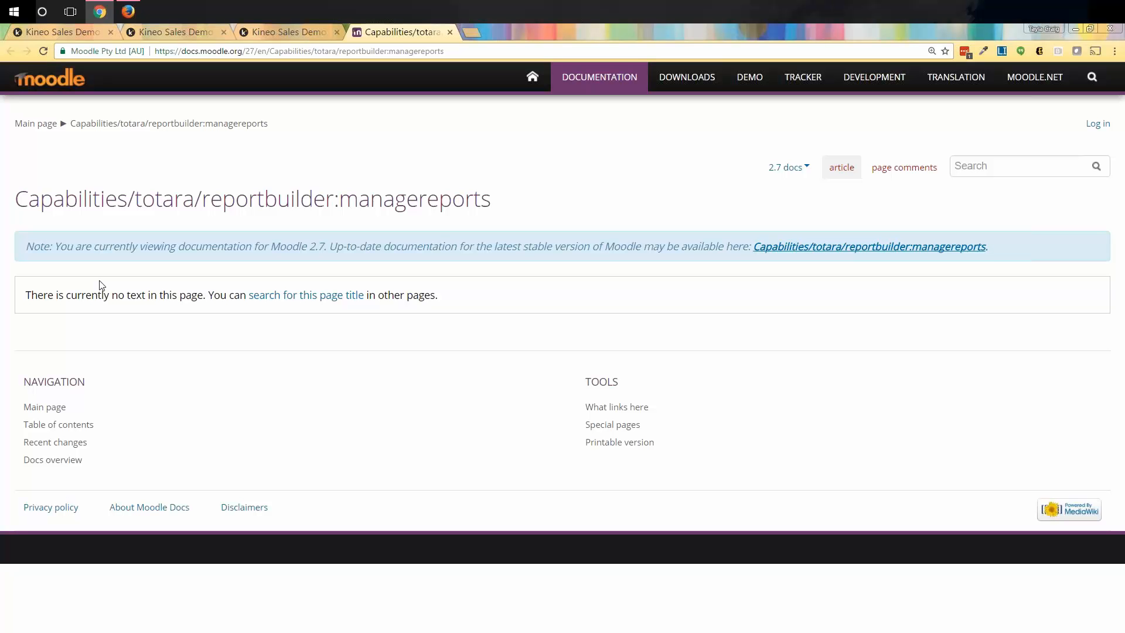
{"action": "left_click", "coordinate": [450, 31]}
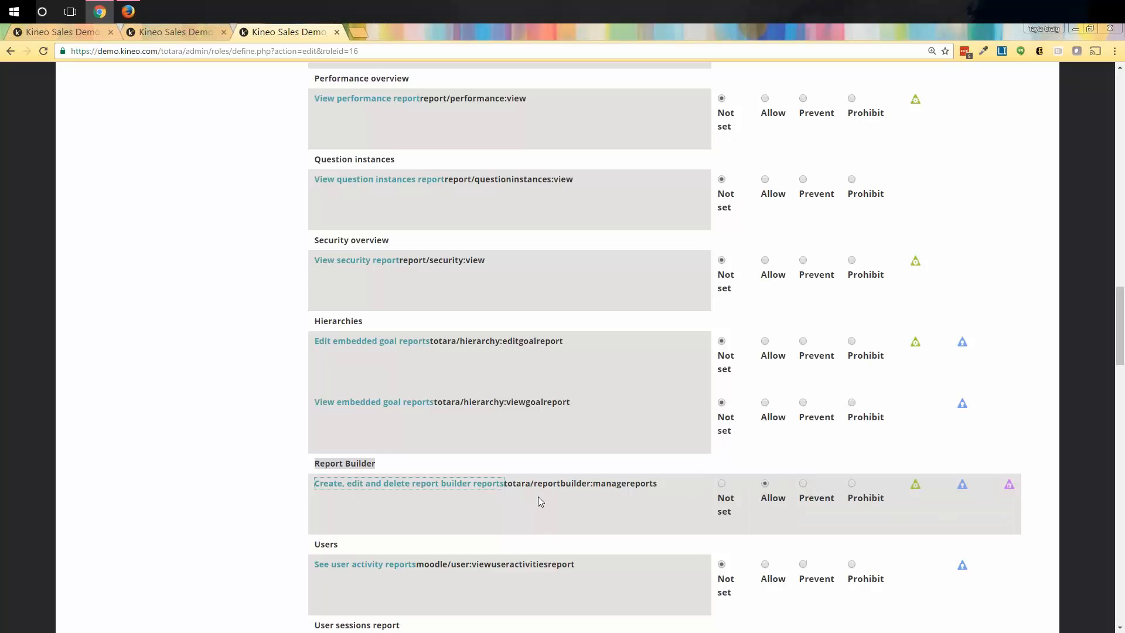
Select the totara/reportbuilder:managereports capability name and scroll back to the page top.
{"action": "left_click_drag", "start_coordinate": [658, 484], "coordinate": [505, 488]}
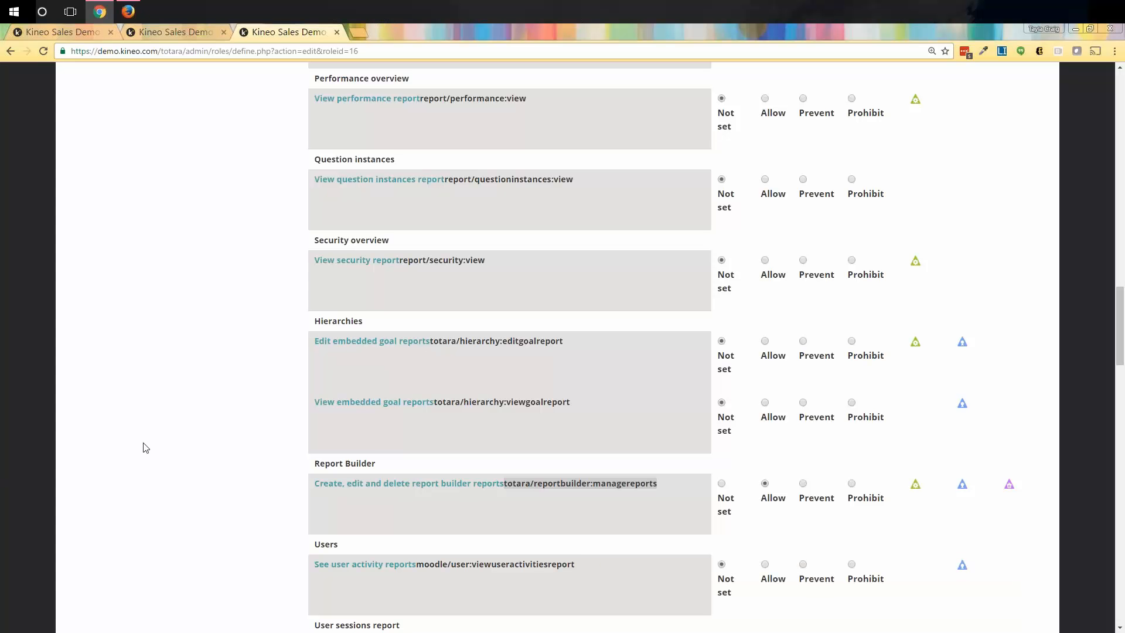
{"action": "scroll", "coordinate": [146, 448], "scroll_direction": "up", "scroll_amount": 15}
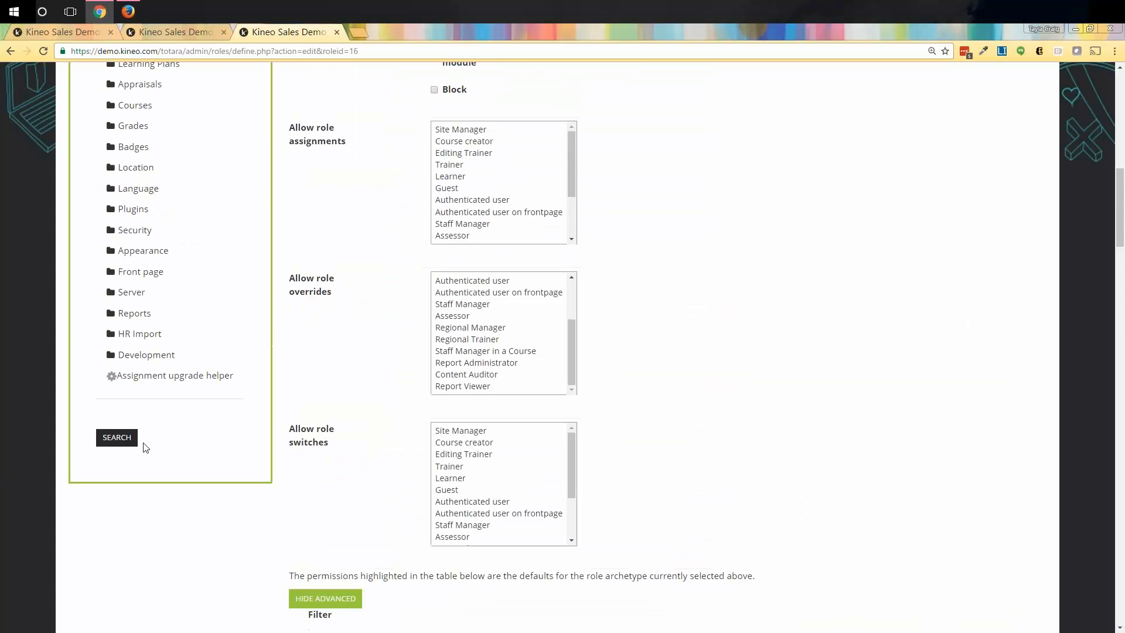
{"action": "scroll", "coordinate": [145, 448], "scroll_direction": "up", "scroll_amount": 10}
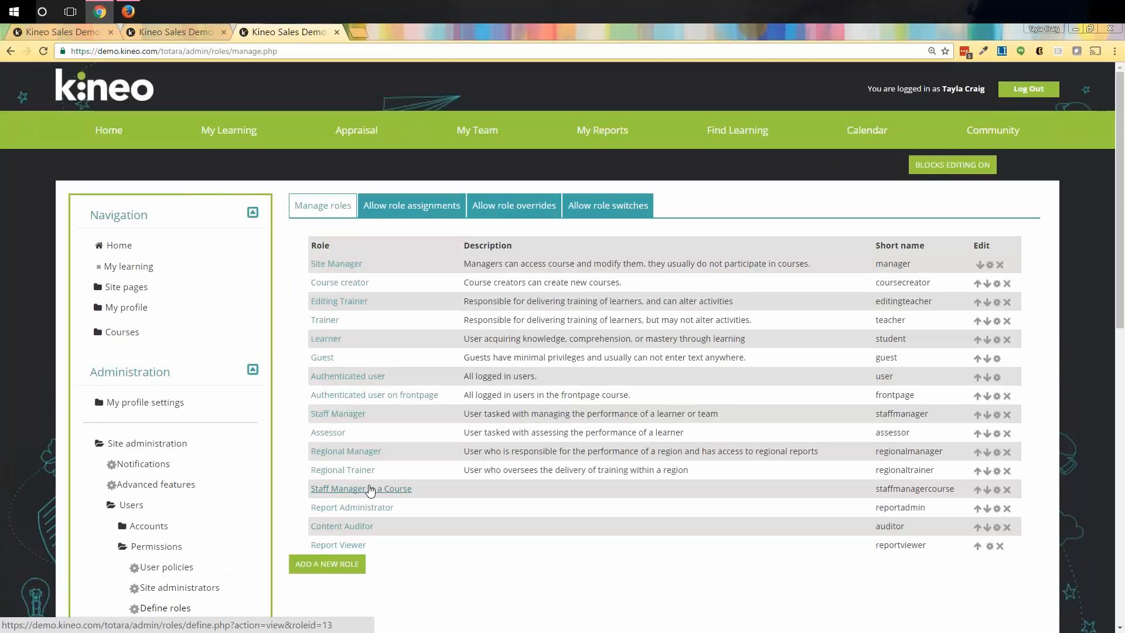
Open Assign system roles in a new tab and view the Report Administrator user's profile.
{"action": "scroll", "coordinate": [370, 491], "scroll_direction": "down", "scroll_amount": 1}
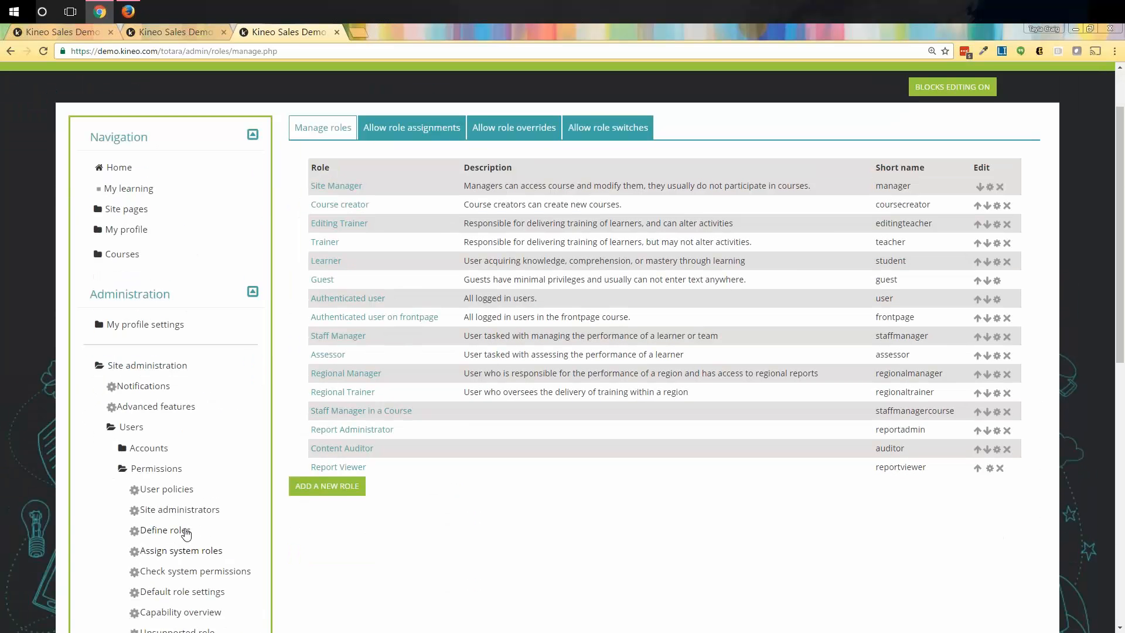
{"action": "scroll", "coordinate": [186, 532], "scroll_direction": "down", "scroll_amount": 1}
{"action": "right_click", "coordinate": [178, 476]}
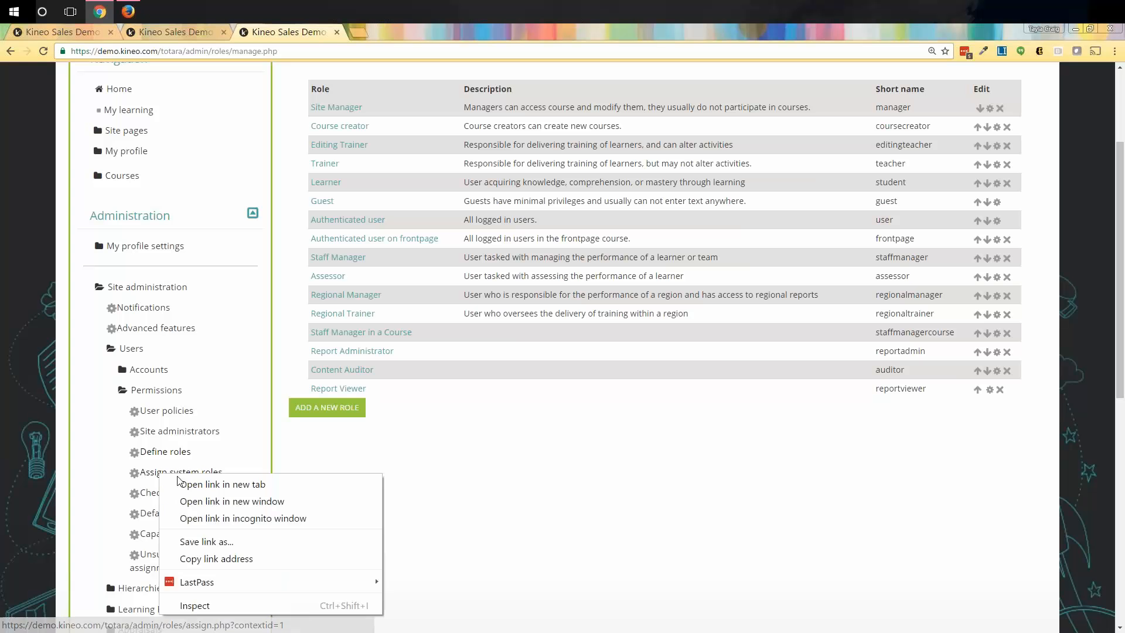
{"action": "left_click", "coordinate": [179, 484]}
{"action": "key", "text": "ctrl+Tab"}
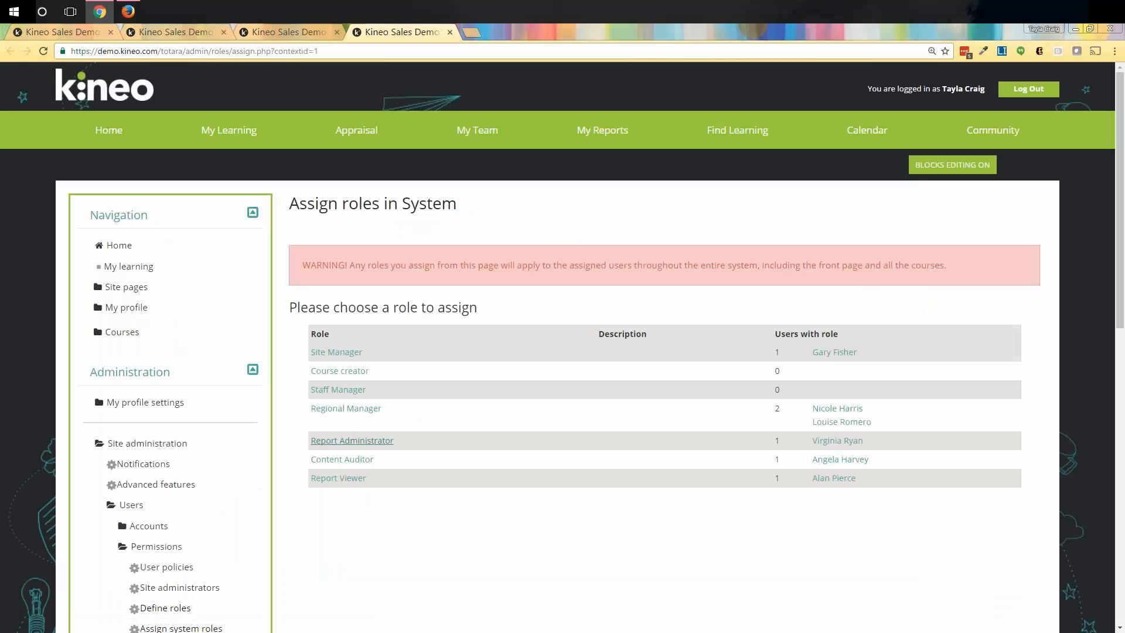
{"action": "left_click", "coordinate": [832, 442]}
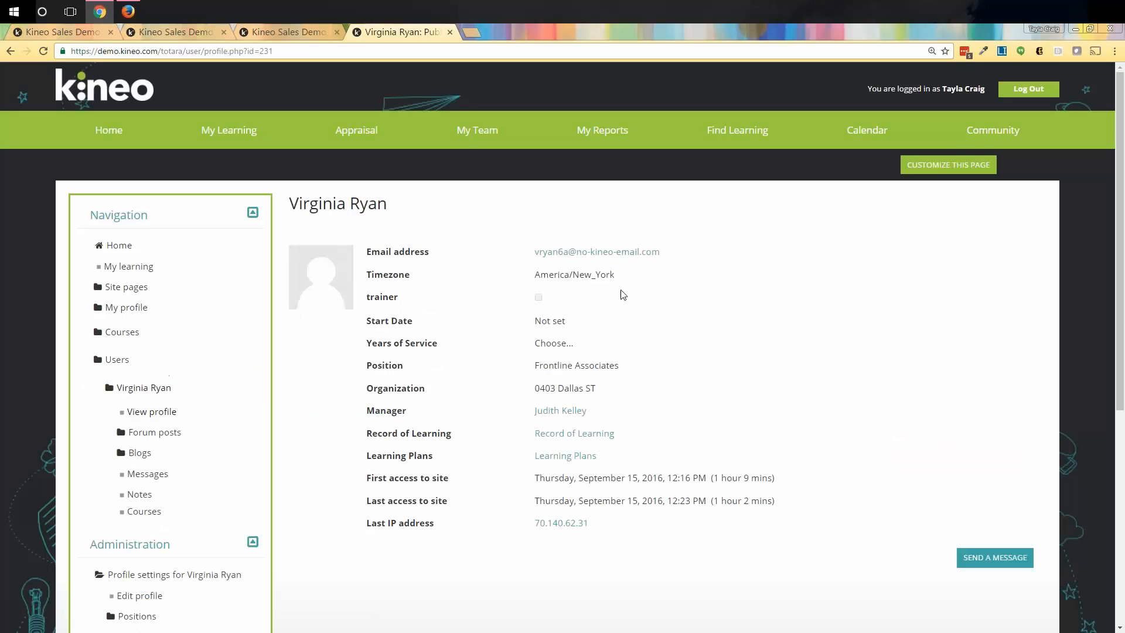
In Firefox, log out and sign in with the Report Administrator user's suggested username and password.
{"action": "left_click", "coordinate": [131, 18]}
{"action": "scroll", "coordinate": [757, 248], "scroll_direction": "up", "scroll_amount": 10}
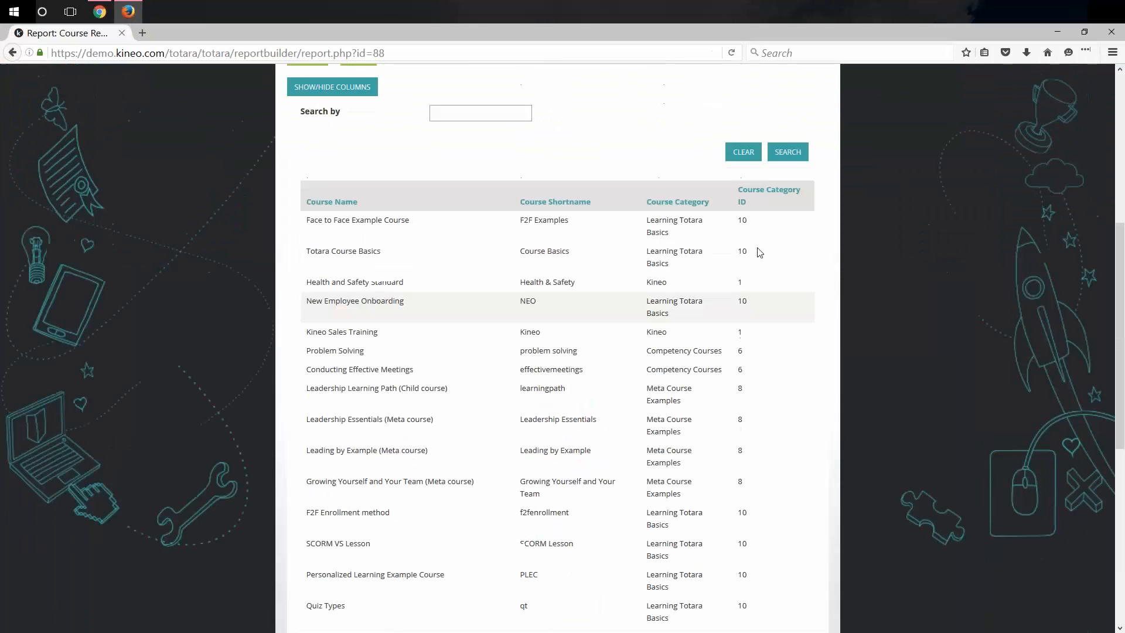
{"action": "left_click", "coordinate": [817, 90]}
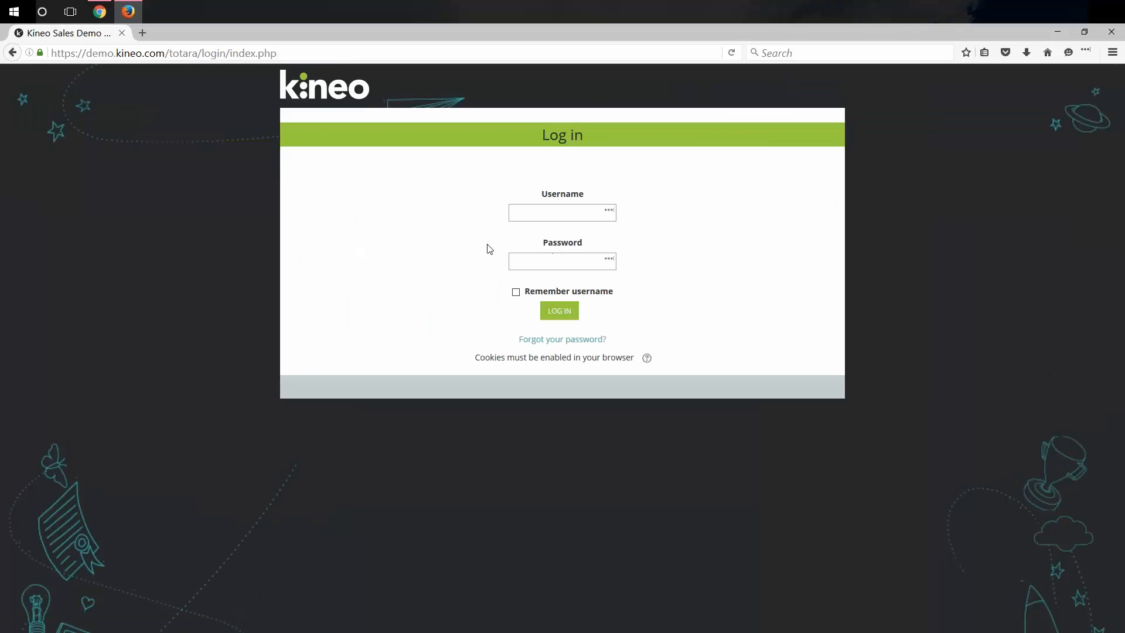
{"action": "type", "text": "v"}
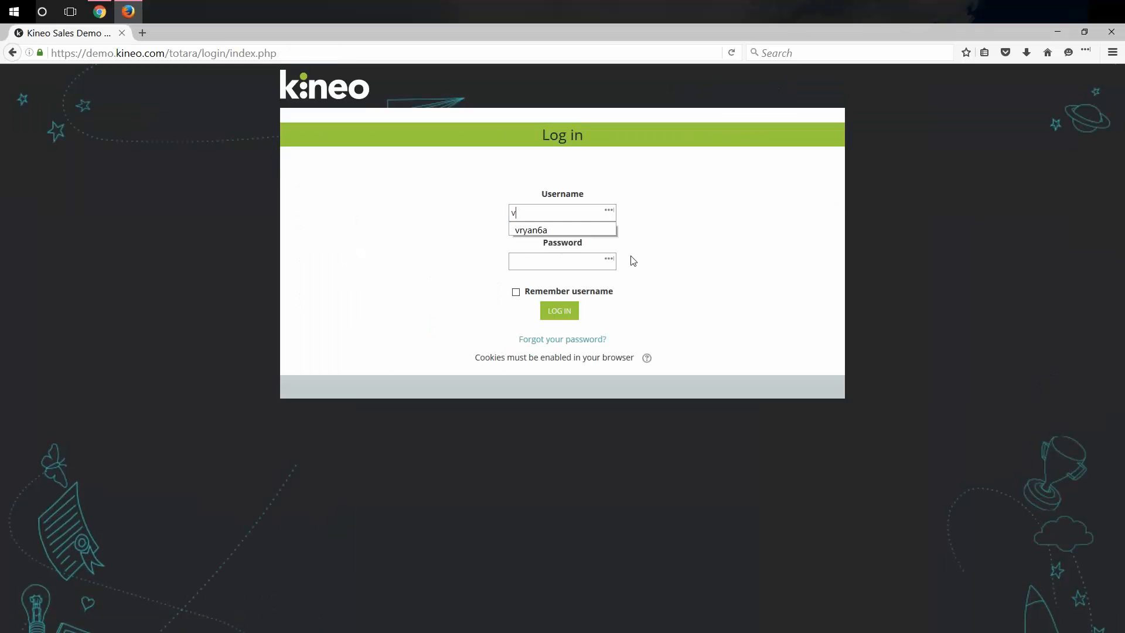
{"action": "key", "text": "Down"}
{"action": "key", "text": "Return"}
{"action": "key", "text": "Tab"}
{"action": "type", "text": "*********"}
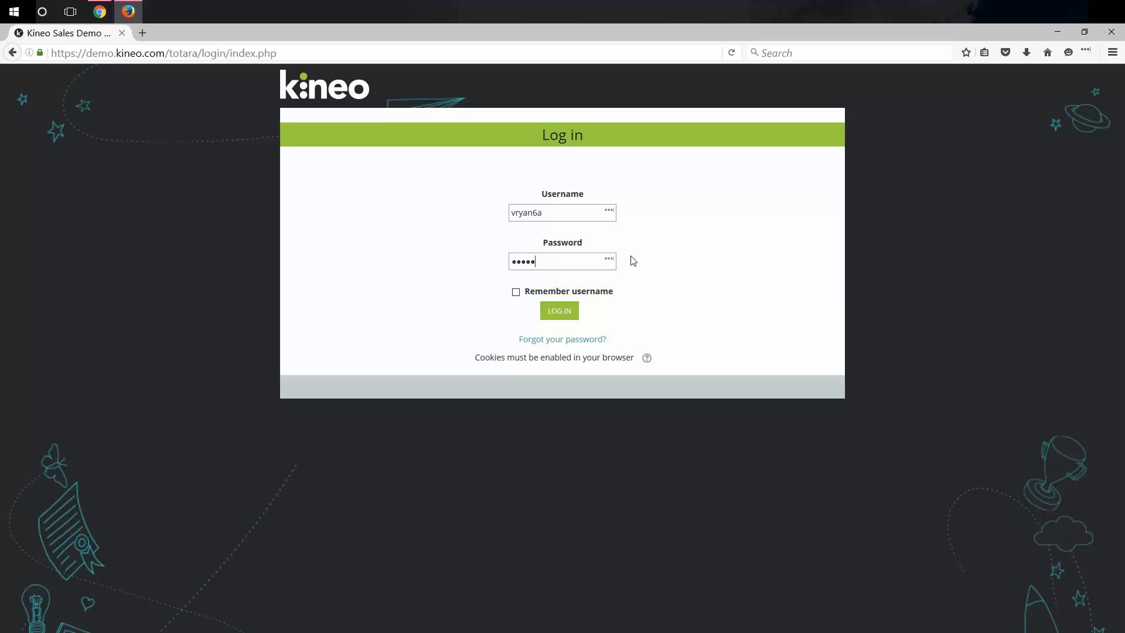
{"action": "type", "text": "*"}
{"action": "key", "text": "Return"}
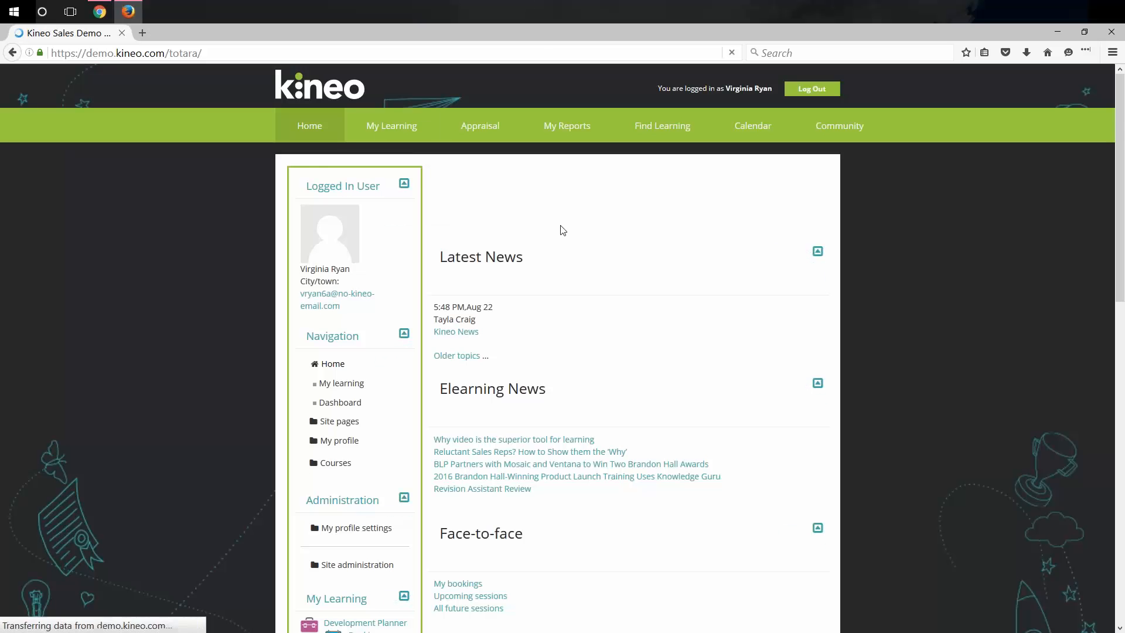
Expand Site administration > Reports > Report builder to show the report builder links.
{"action": "scroll", "coordinate": [334, 399], "scroll_direction": "down", "scroll_amount": 3}
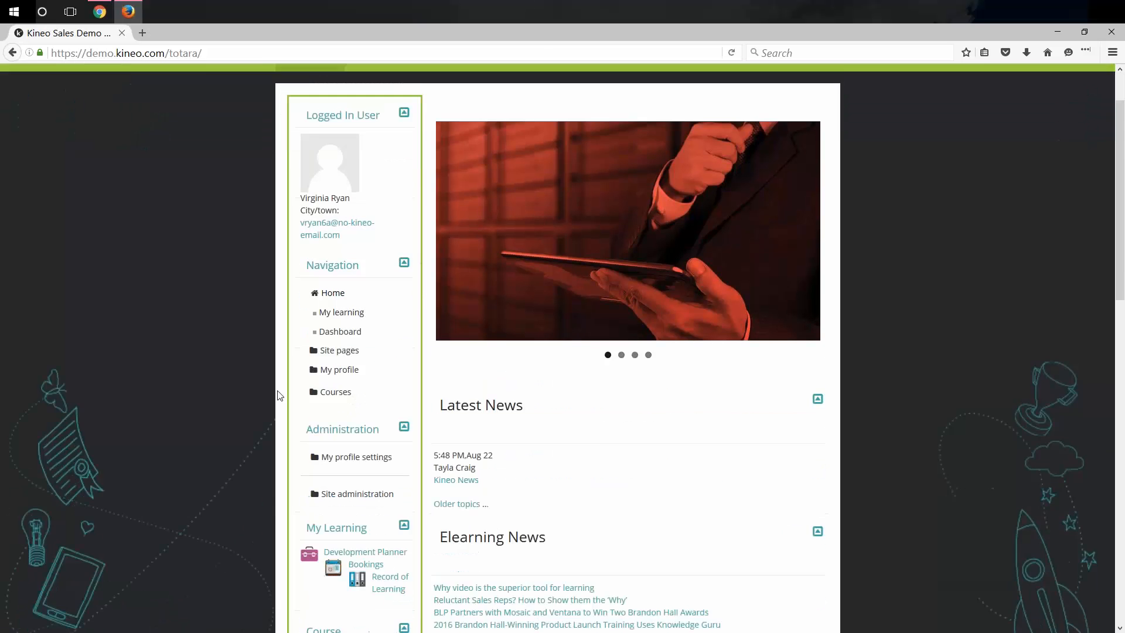
{"action": "left_click", "coordinate": [314, 388]}
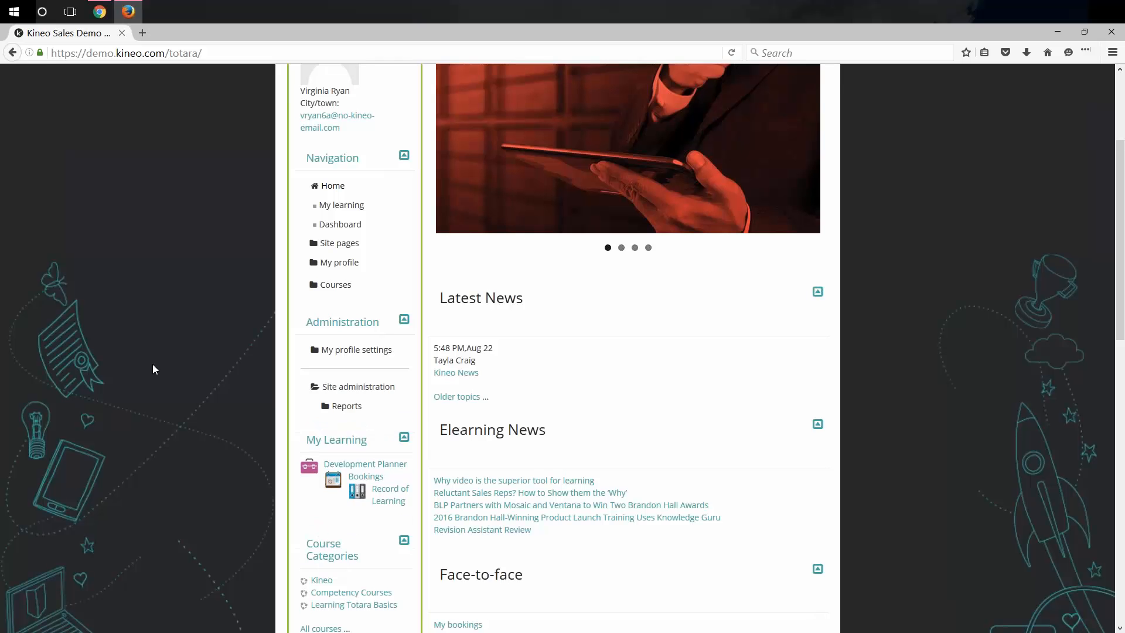
{"action": "scroll", "coordinate": [154, 366], "scroll_direction": "down", "scroll_amount": 2}
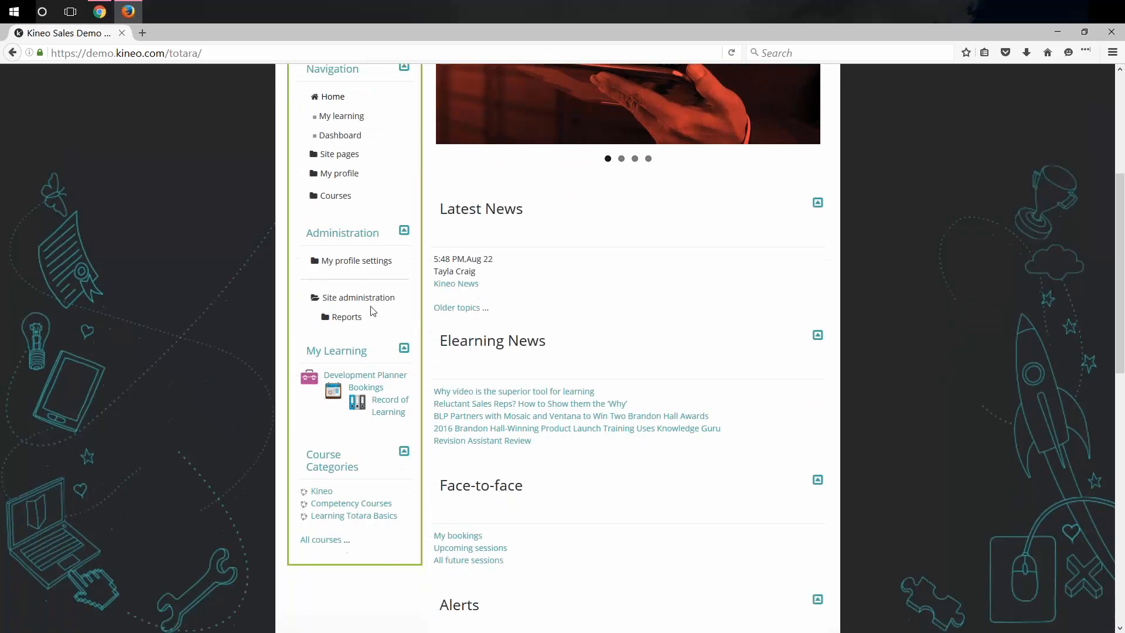
{"action": "left_click", "coordinate": [326, 317]}
{"action": "left_click", "coordinate": [369, 336]}
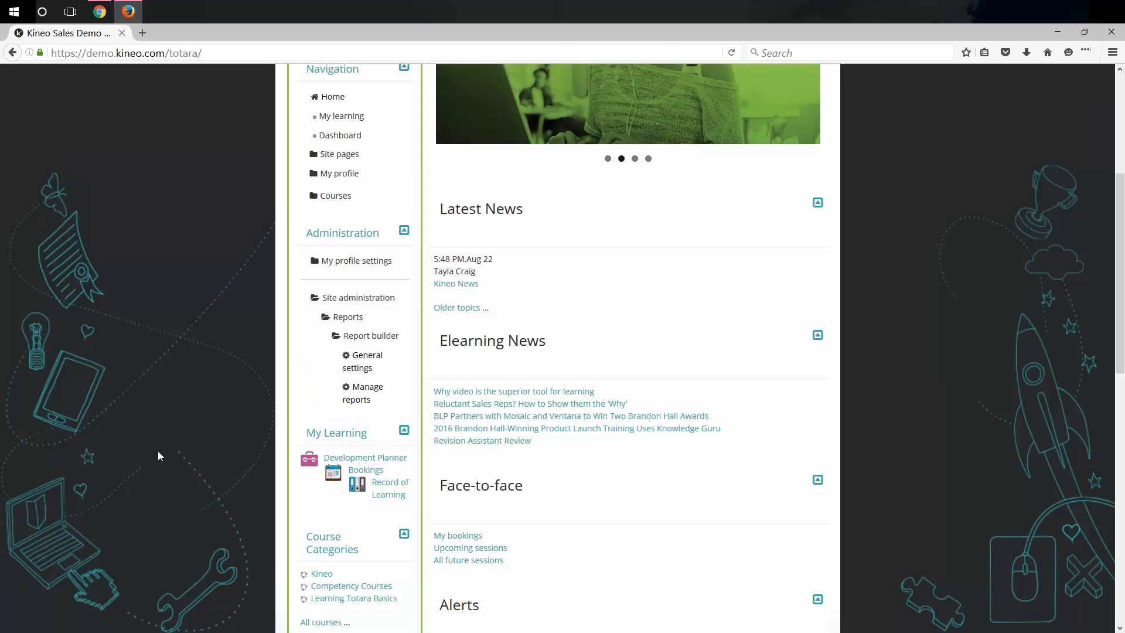
Look over the user's profile in the other browser, then bring the Kineo site window forward.
{"action": "left_click", "coordinate": [101, 13]}
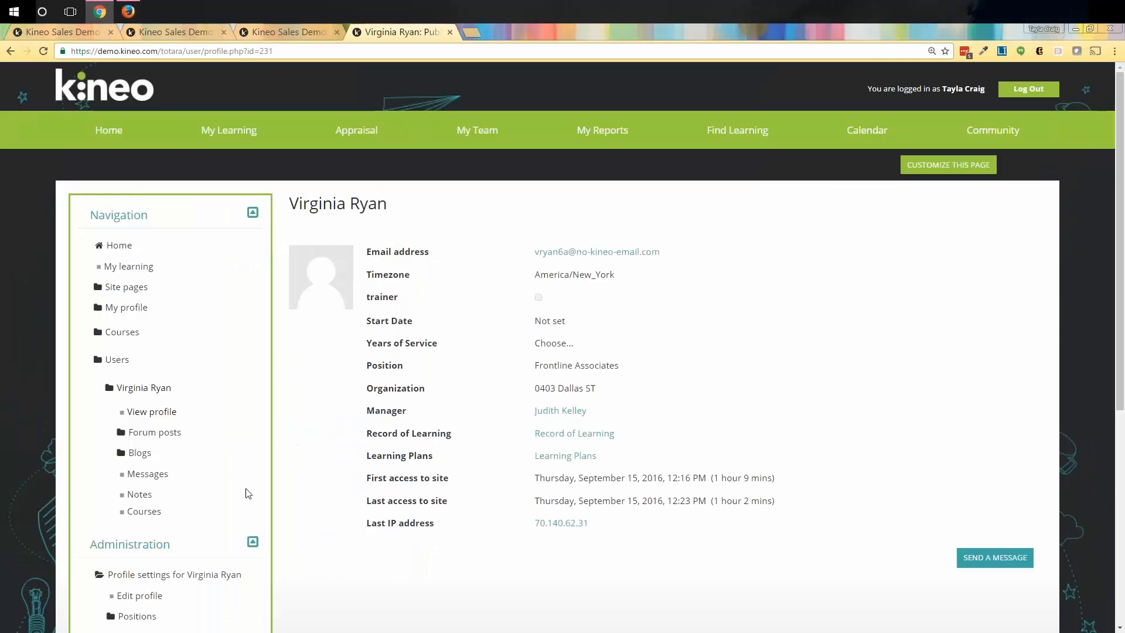
{"action": "scroll", "coordinate": [244, 487], "scroll_direction": "down", "scroll_amount": 1}
{"action": "scroll", "coordinate": [246, 491], "scroll_direction": "down", "scroll_amount": 5}
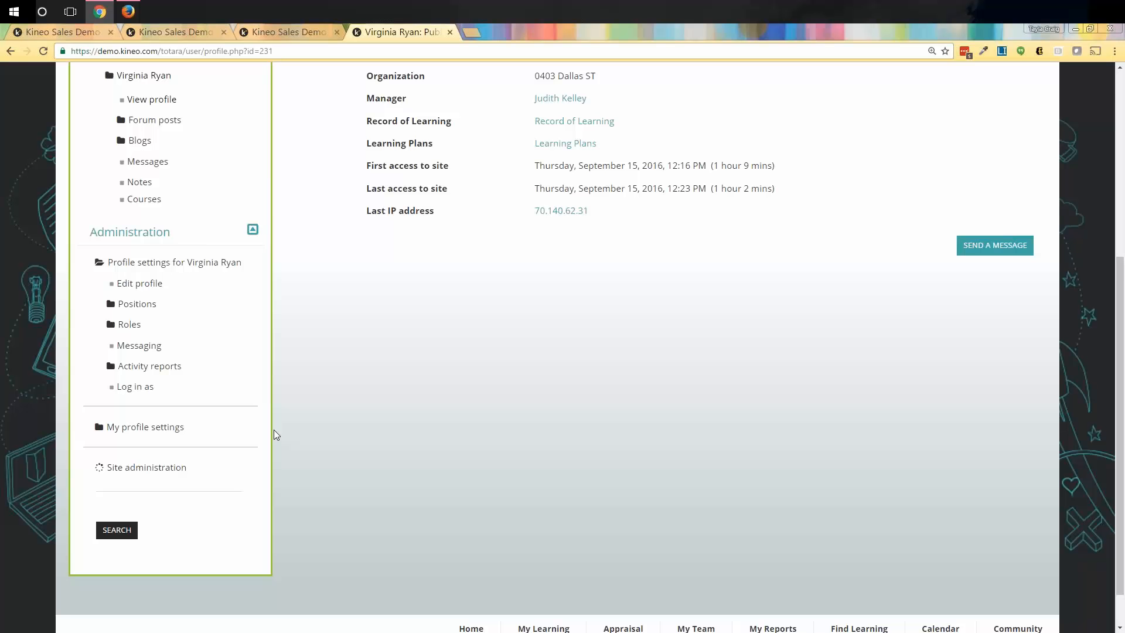
{"action": "scroll", "coordinate": [274, 435], "scroll_direction": "down", "scroll_amount": 8}
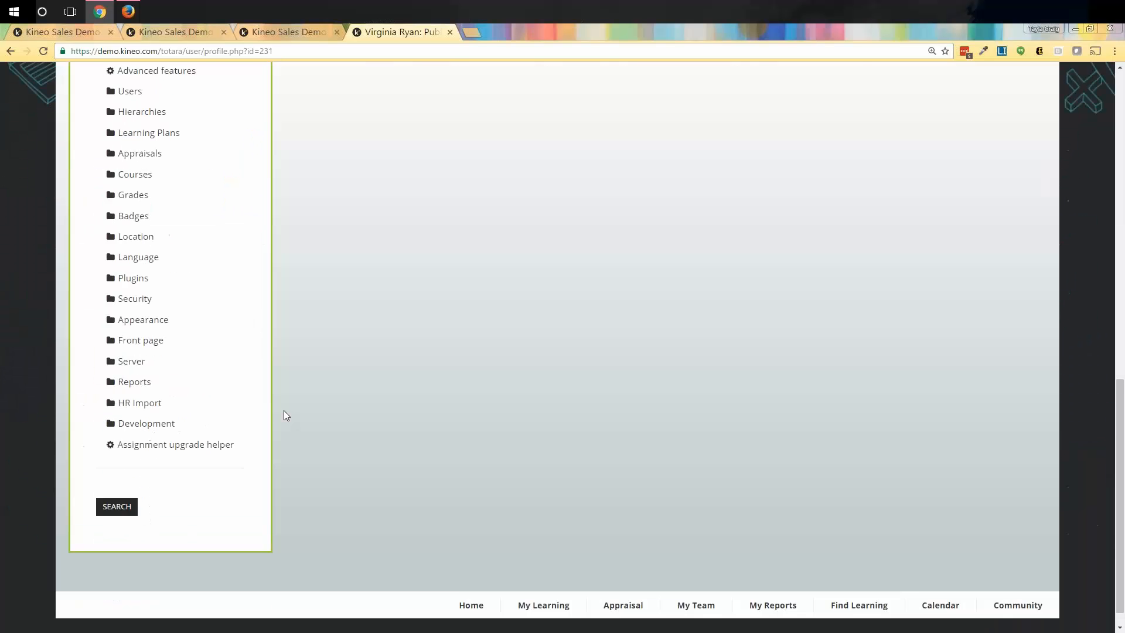
{"action": "scroll", "coordinate": [284, 409], "scroll_direction": "up", "scroll_amount": 1}
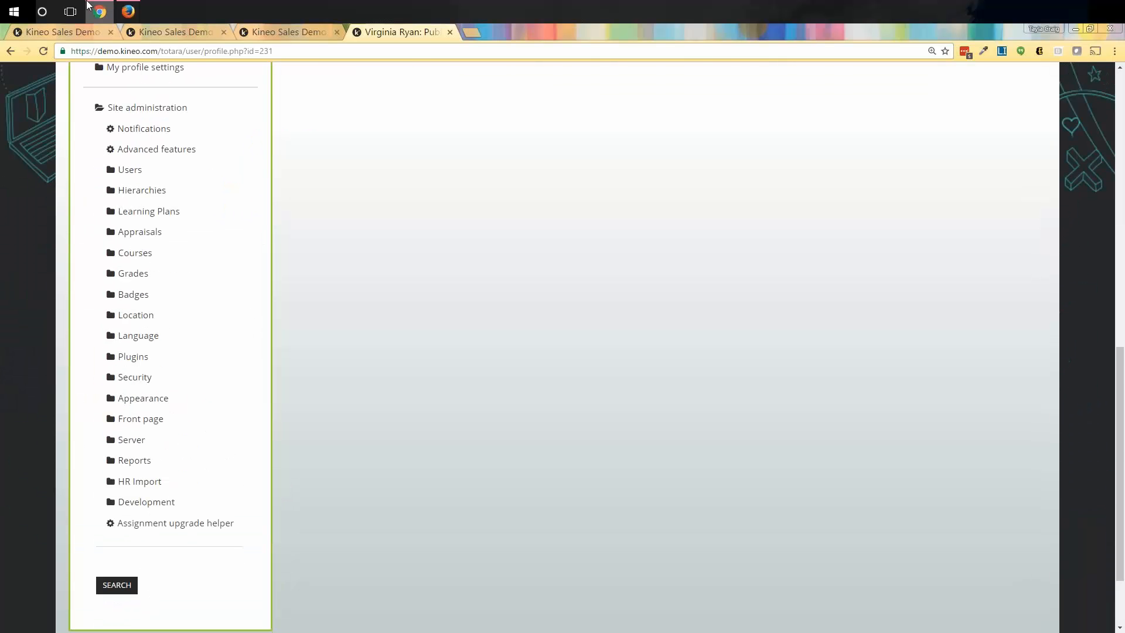
{"action": "left_click", "coordinate": [126, 11]}
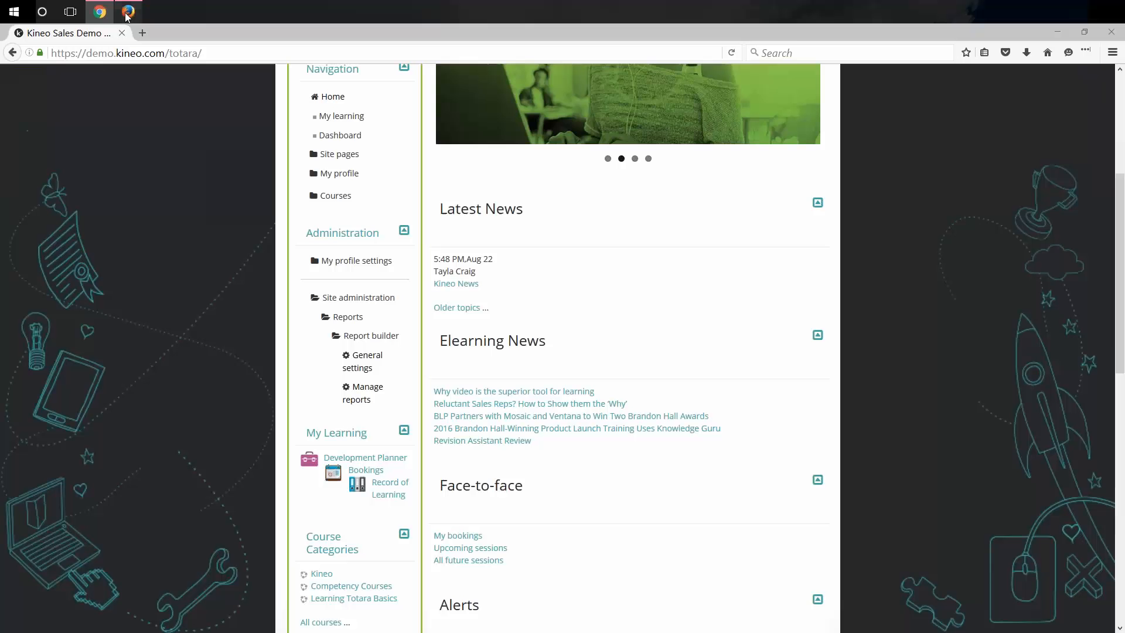
Open Manage reports and review the Source options in the empty New Report form.
{"action": "left_click", "coordinate": [372, 407]}
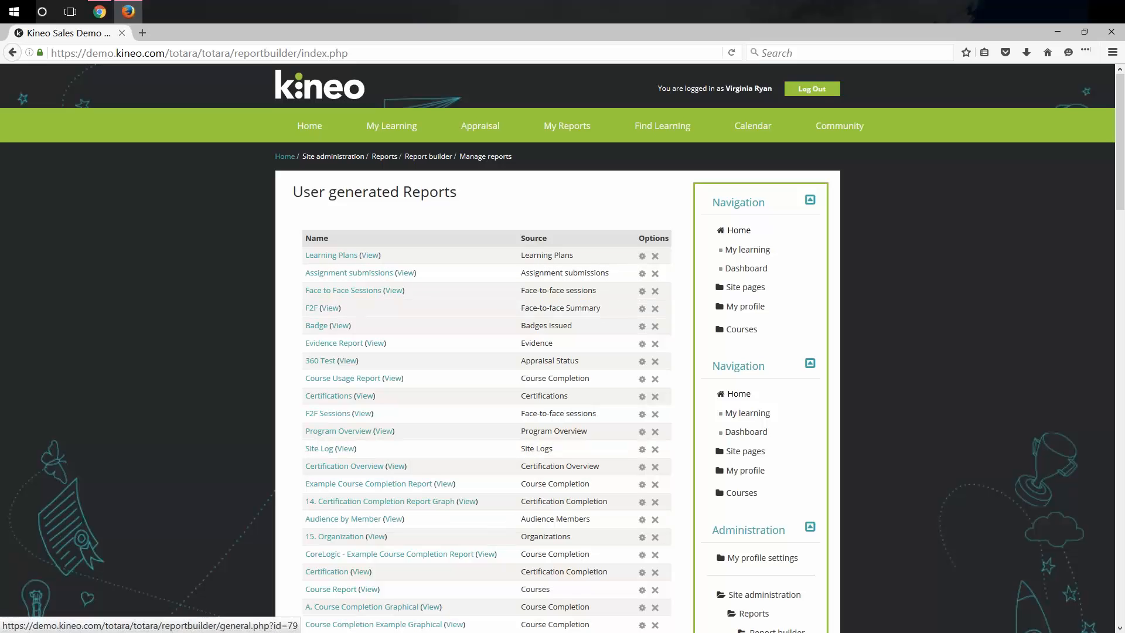
{"action": "left_click_drag", "start_coordinate": [1119, 137], "coordinate": [1120, 457]}
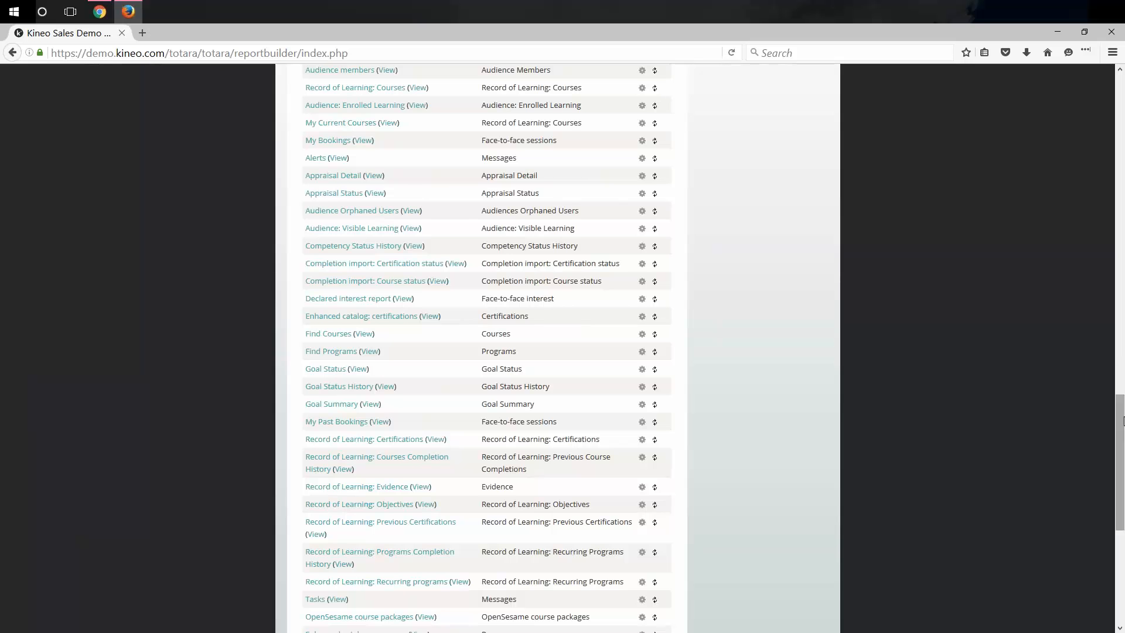
{"action": "left_click_drag", "start_coordinate": [1120, 422], "coordinate": [1053, 527]}
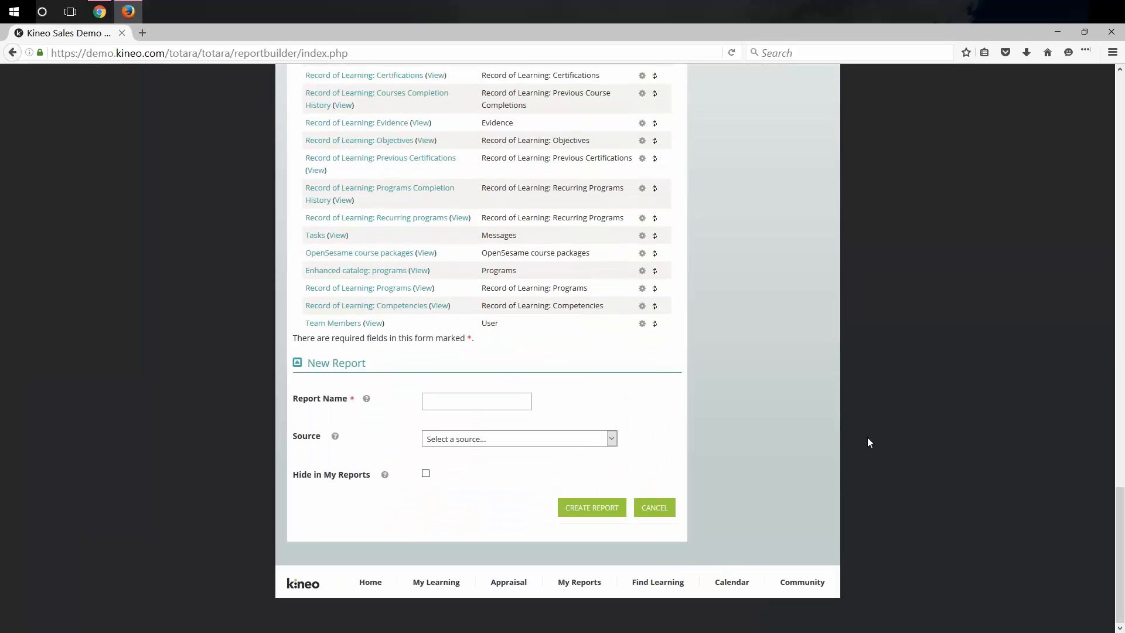
{"action": "left_click", "coordinate": [523, 440]}
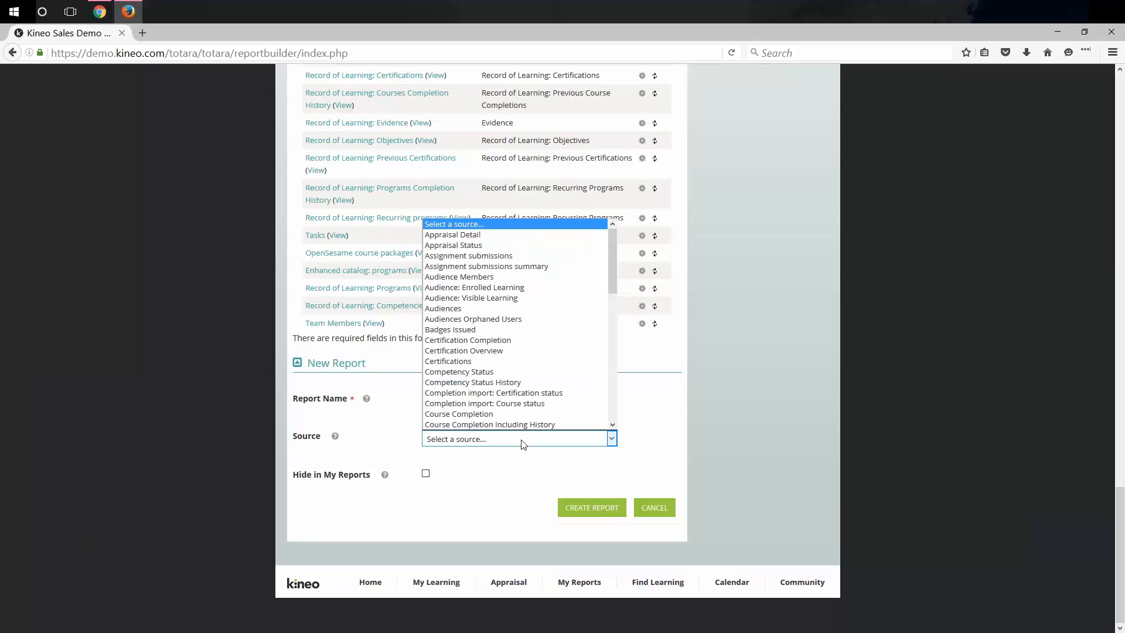
{"action": "left_click", "coordinate": [719, 351]}
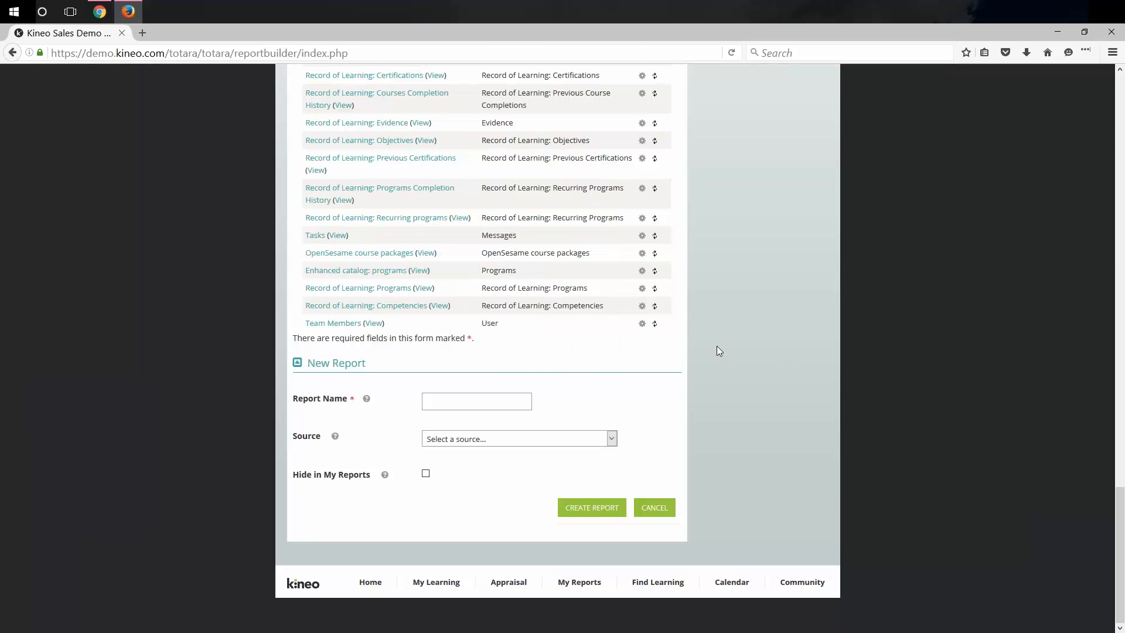
{"action": "scroll", "coordinate": [719, 350], "scroll_direction": "up", "scroll_amount": 5}
{"action": "scroll", "coordinate": [708, 344], "scroll_direction": "up", "scroll_amount": 15}
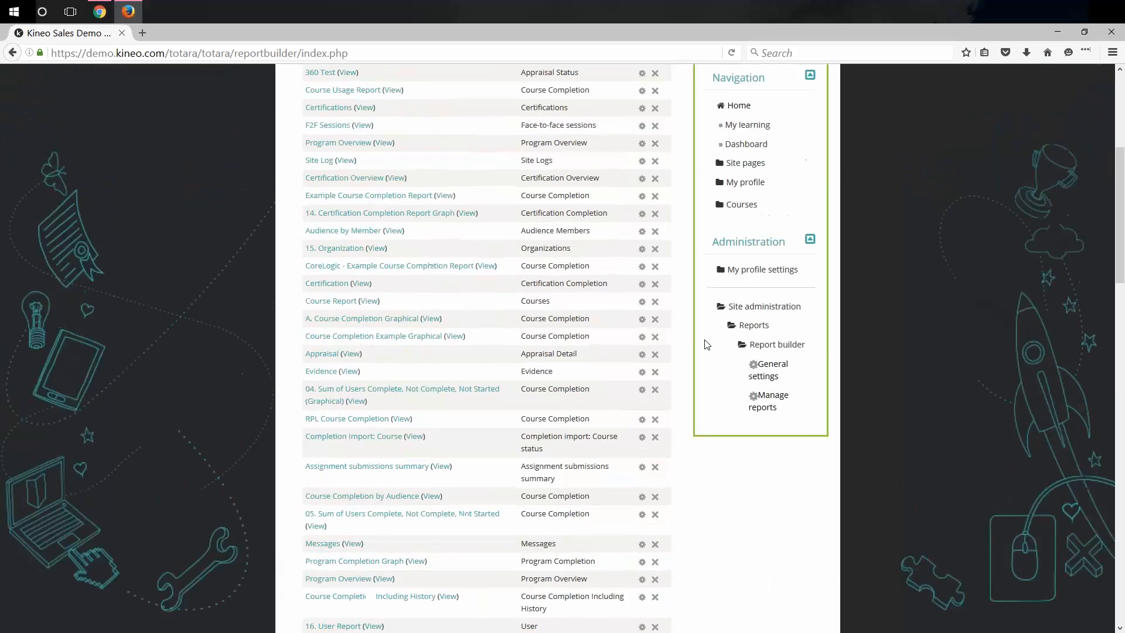
{"action": "right_click", "coordinate": [333, 312]}
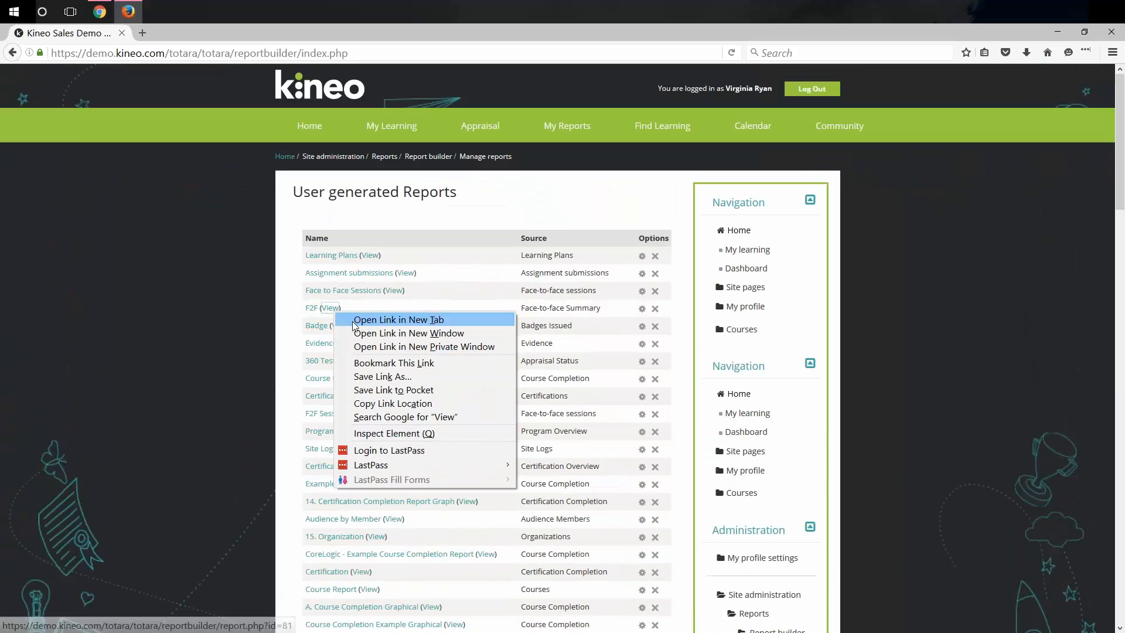
{"action": "left_click", "coordinate": [358, 317]}
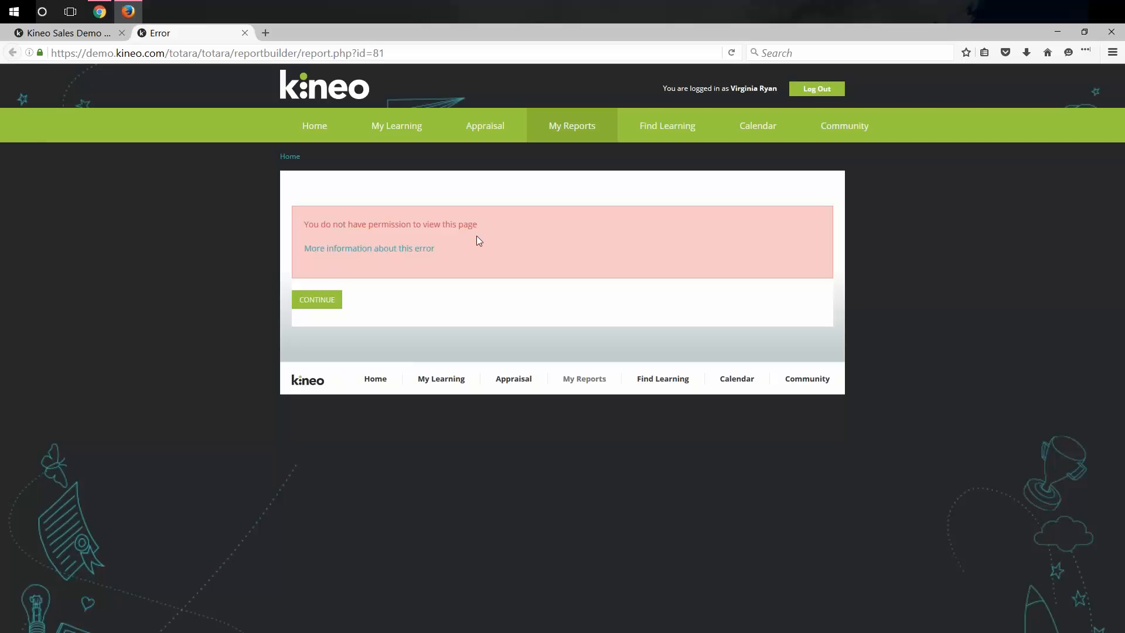
{"action": "left_click", "coordinate": [245, 33]}
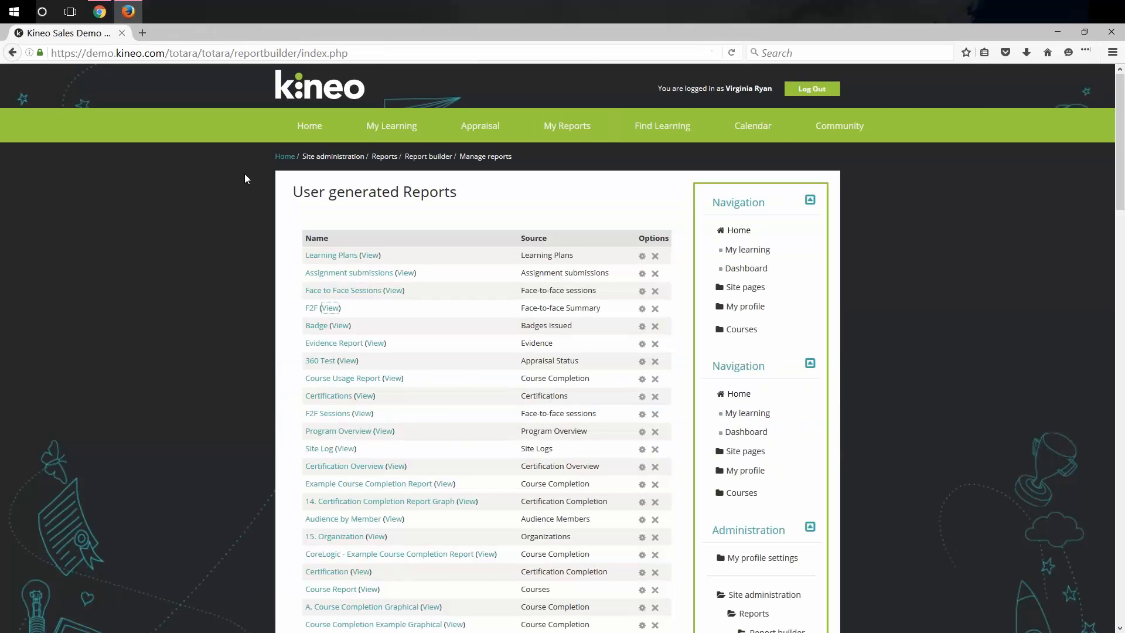
Tick Report Viewer in the F2F report's Access settings and save.
{"action": "left_click", "coordinate": [643, 310]}
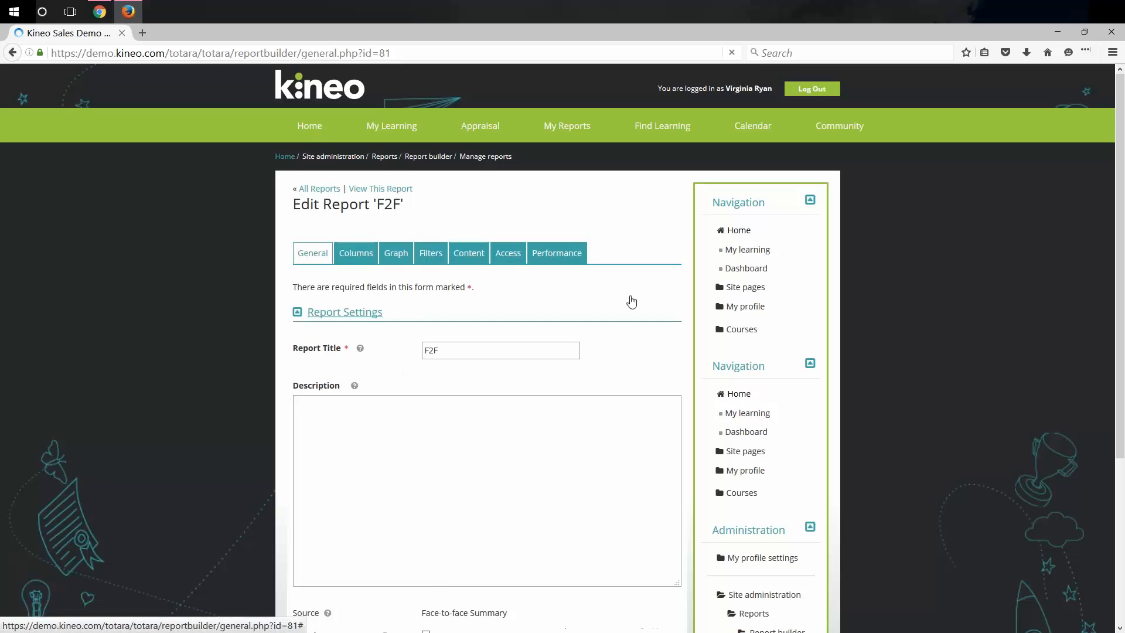
{"action": "left_click", "coordinate": [520, 257]}
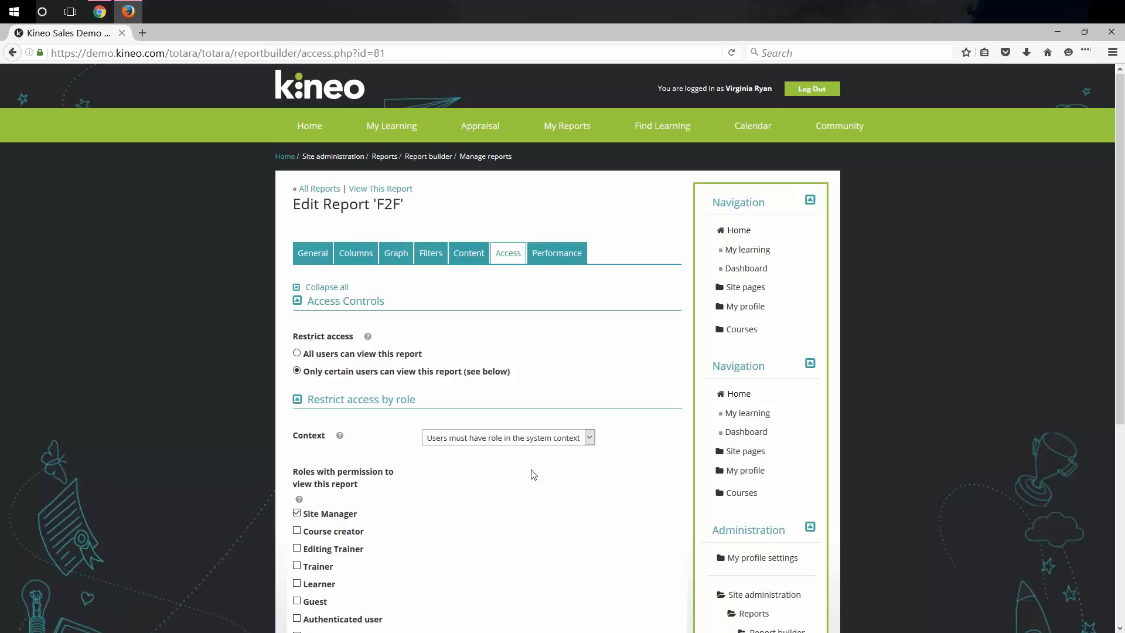
{"action": "scroll", "coordinate": [529, 482], "scroll_direction": "down", "scroll_amount": 1}
{"action": "scroll", "coordinate": [529, 482], "scroll_direction": "down", "scroll_amount": 5}
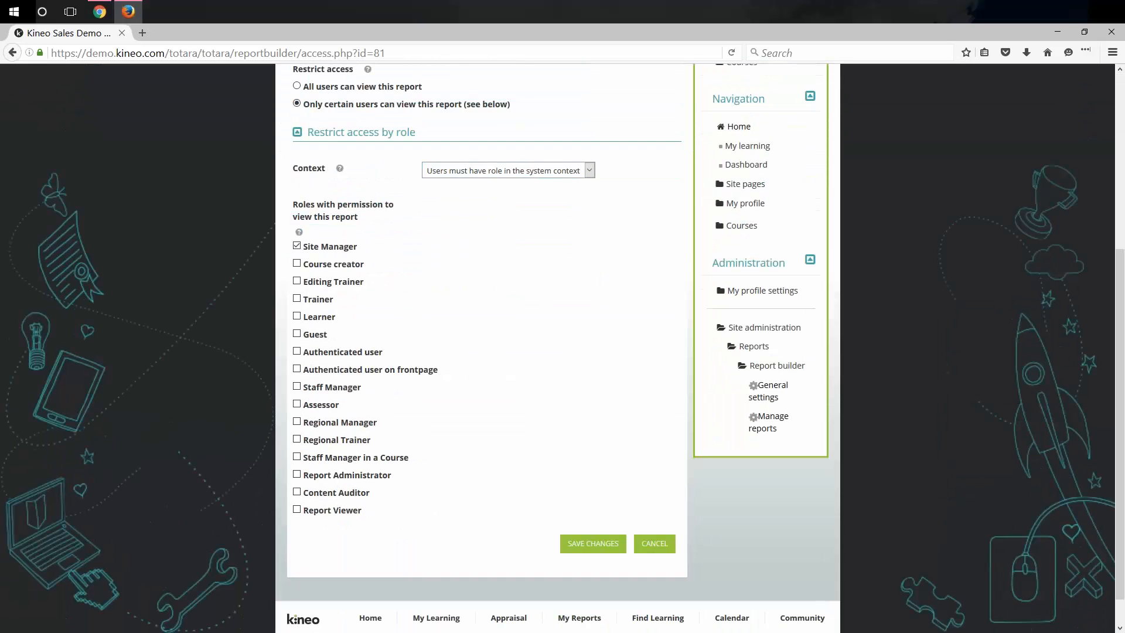
{"action": "left_click", "coordinate": [297, 509]}
{"action": "left_click", "coordinate": [610, 546]}
Re-save the F2F access settings and open the report, which shows a permission error.
{"action": "scroll", "coordinate": [595, 538], "scroll_direction": "down", "scroll_amount": 2}
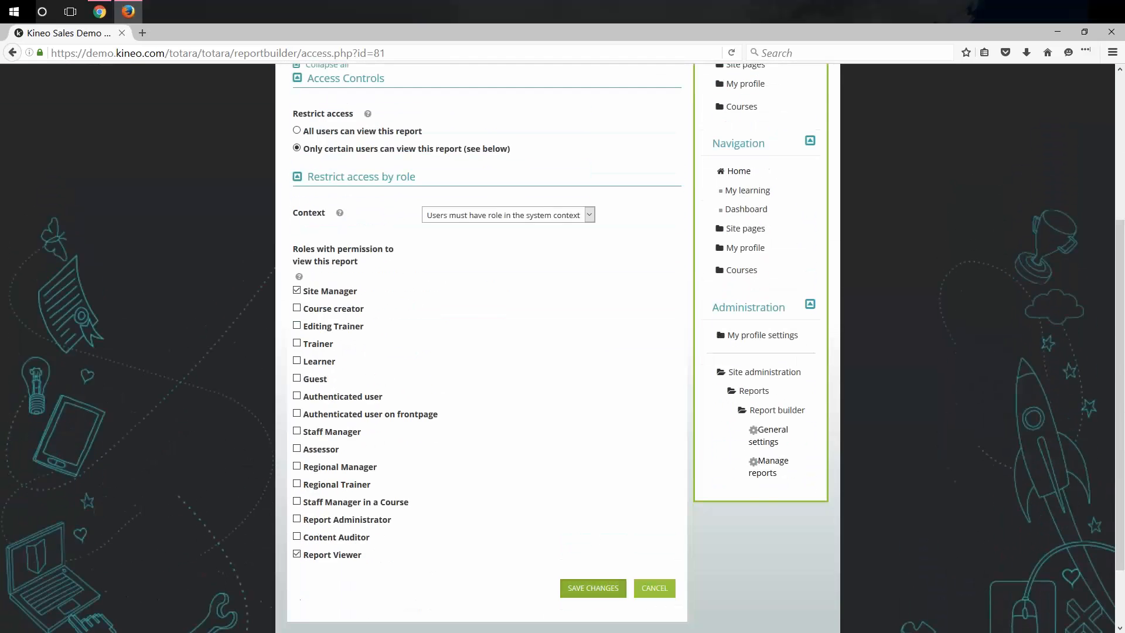
{"action": "left_click", "coordinate": [593, 588]}
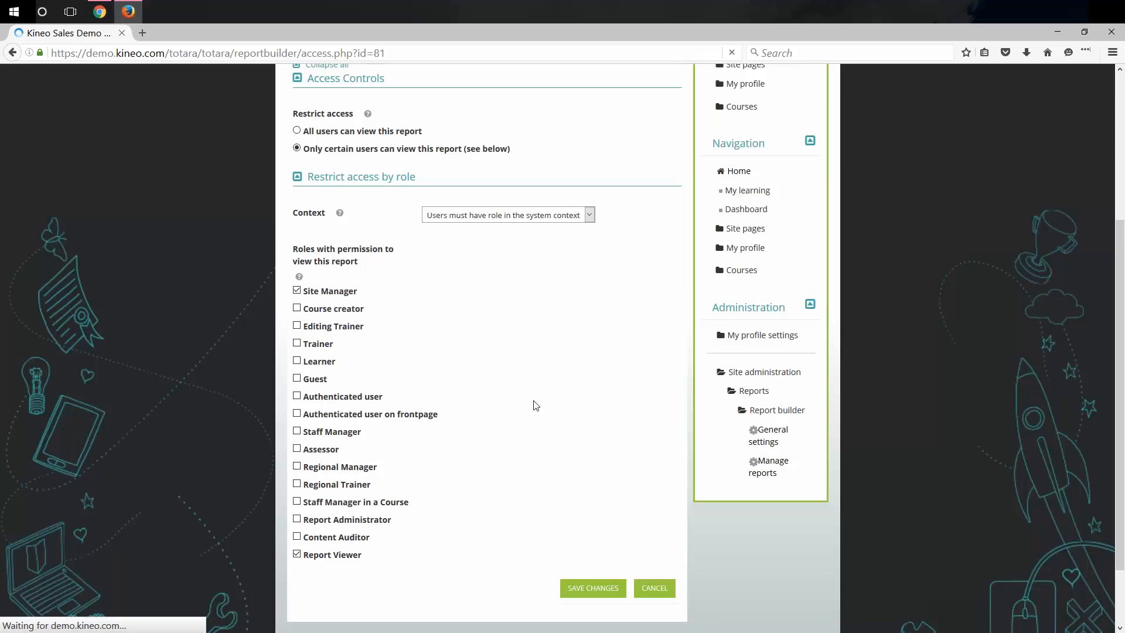
{"action": "left_click", "coordinate": [397, 250]}
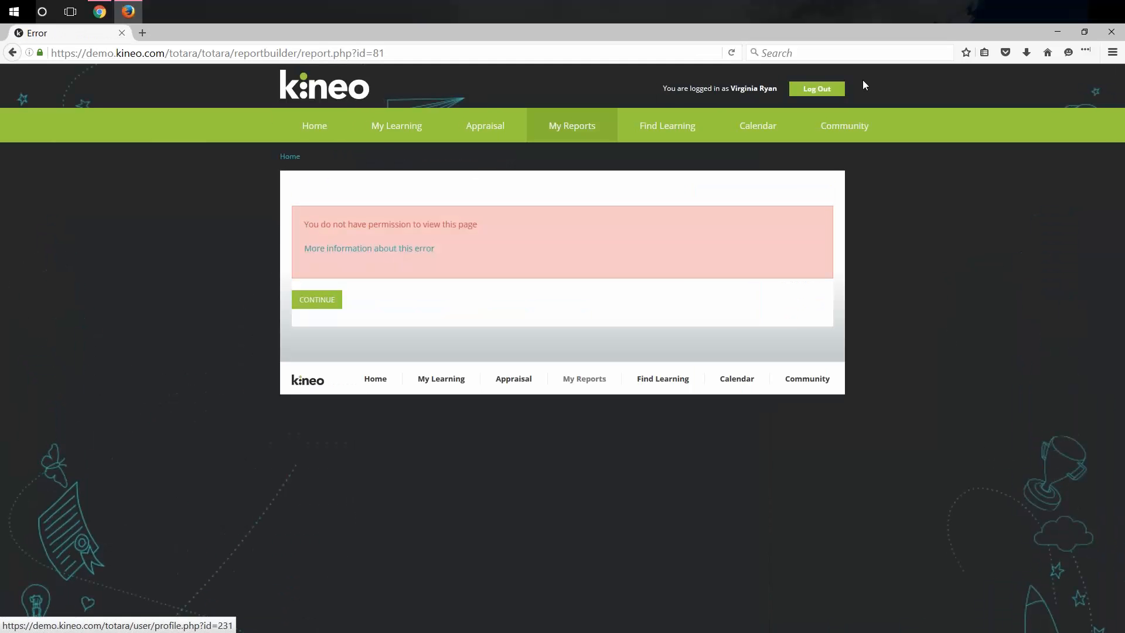
Return to the F2F access settings, keep the system role context, and save.
{"action": "key", "text": "F5"}
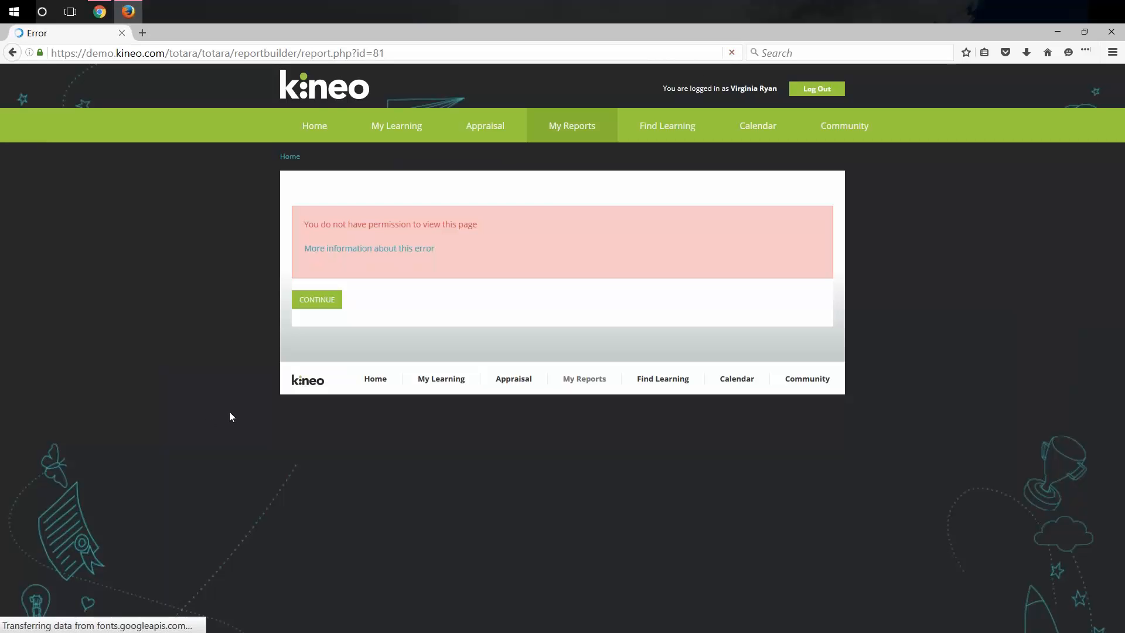
{"action": "key", "text": "alt+Left"}
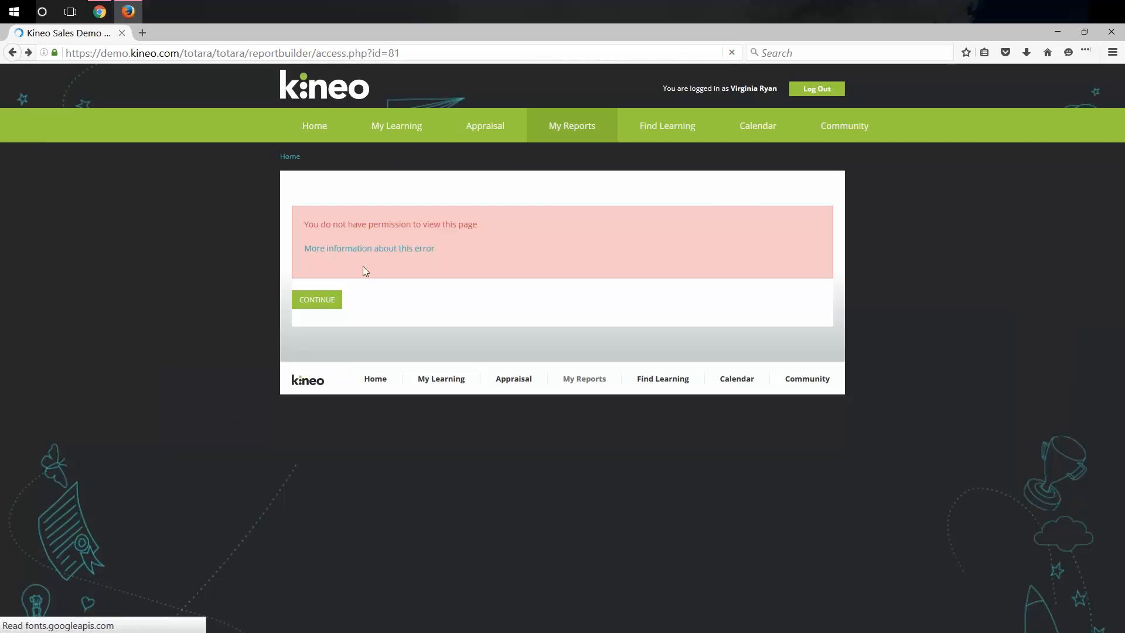
{"action": "scroll", "coordinate": [417, 437], "scroll_direction": "down", "scroll_amount": 3}
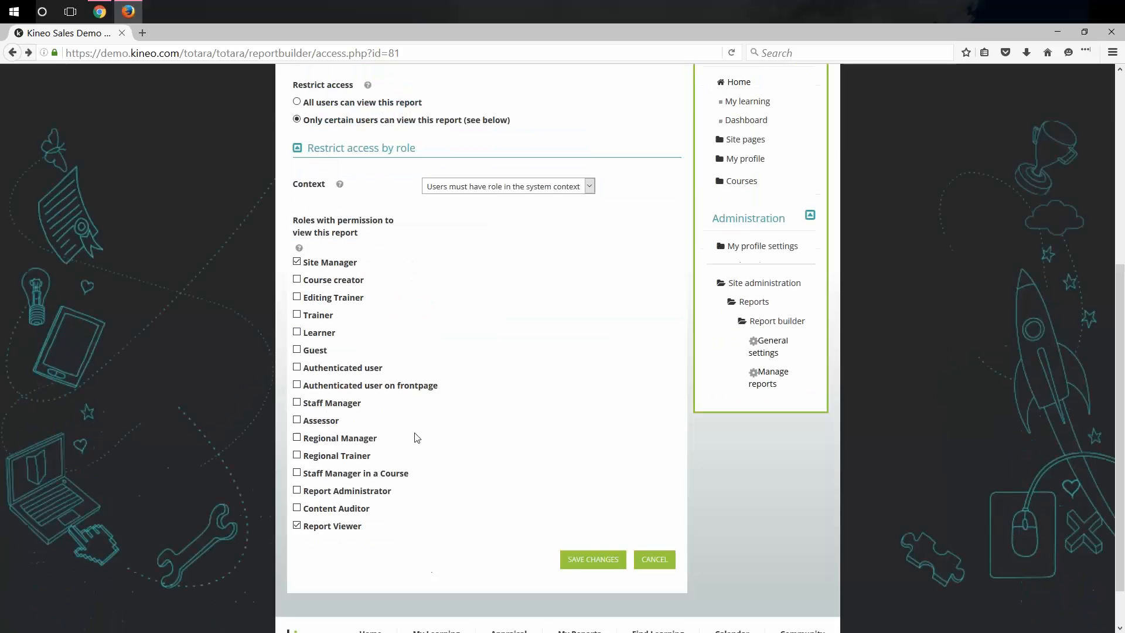
{"action": "left_click", "coordinate": [458, 186]}
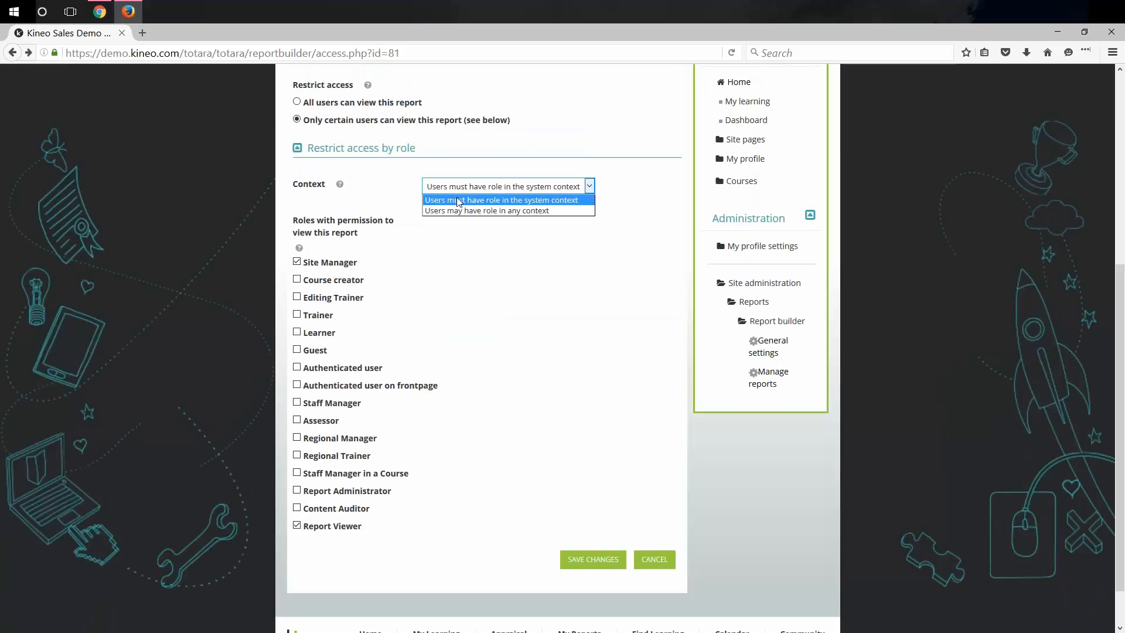
{"action": "left_click", "coordinate": [459, 201]}
{"action": "left_click", "coordinate": [583, 560]}
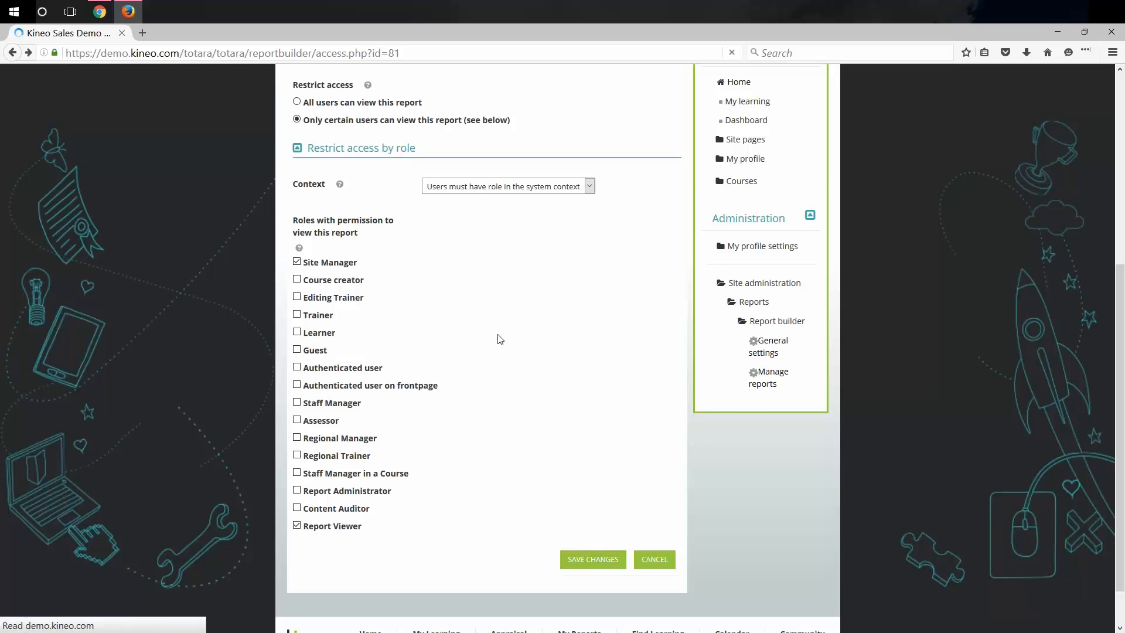
Open the F2F report in a new tab, then close the permission error tab.
{"action": "right_click", "coordinate": [387, 251]}
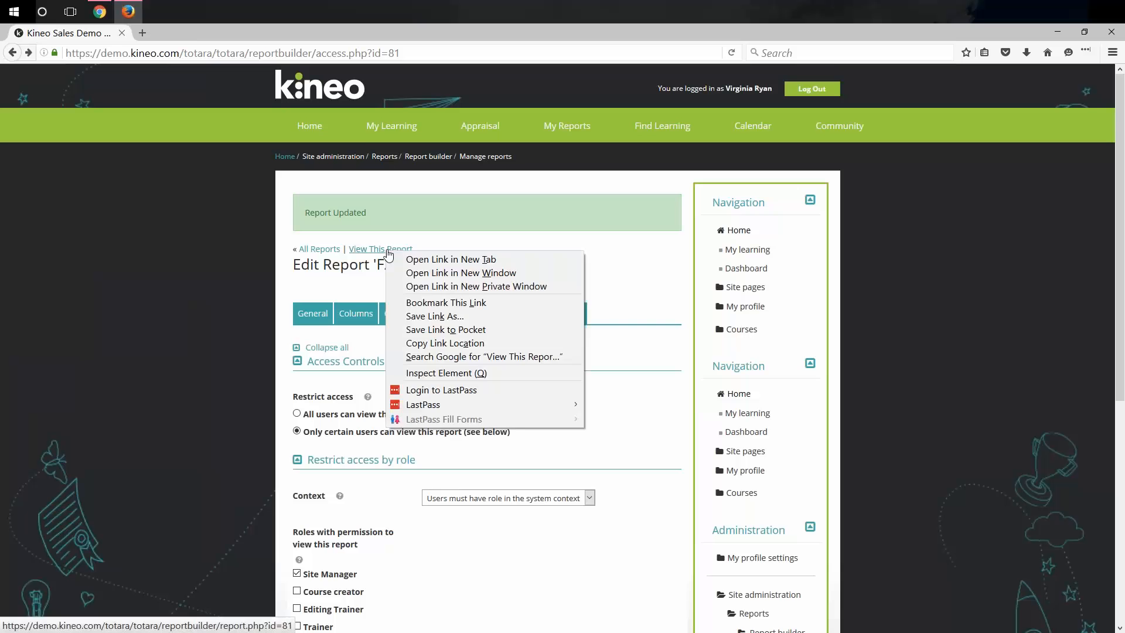
{"action": "left_click", "coordinate": [446, 259]}
{"action": "left_click", "coordinate": [178, 33]}
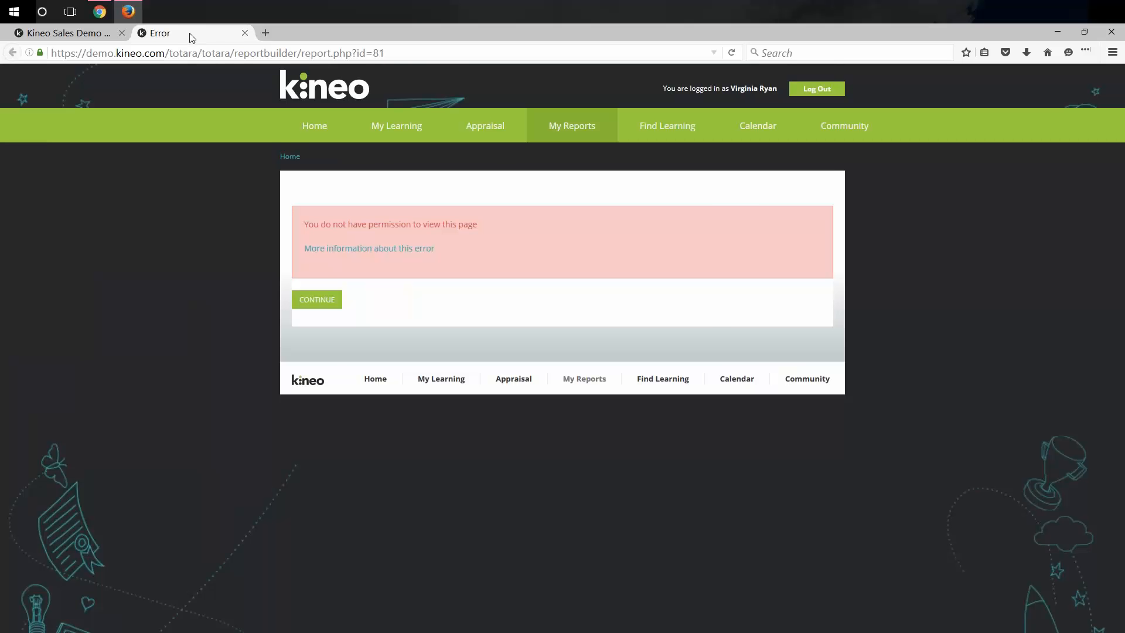
{"action": "left_click", "coordinate": [244, 33]}
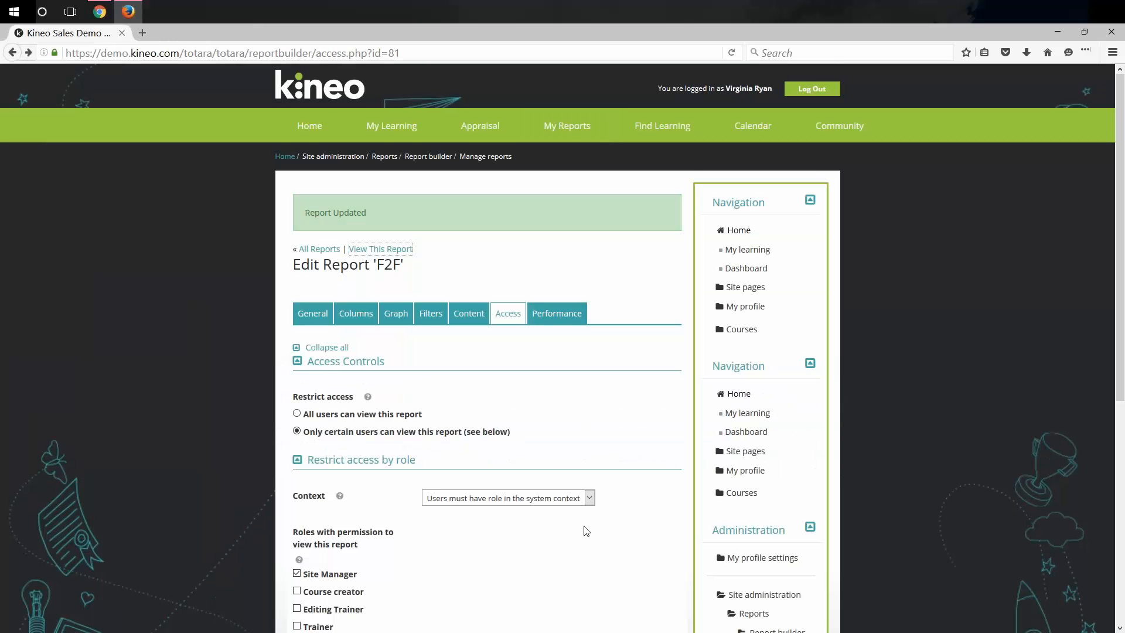
Set the F2F role context to allow roles in any context and save.
{"action": "scroll", "coordinate": [580, 516], "scroll_direction": "down", "scroll_amount": 2}
{"action": "left_click", "coordinate": [522, 409]}
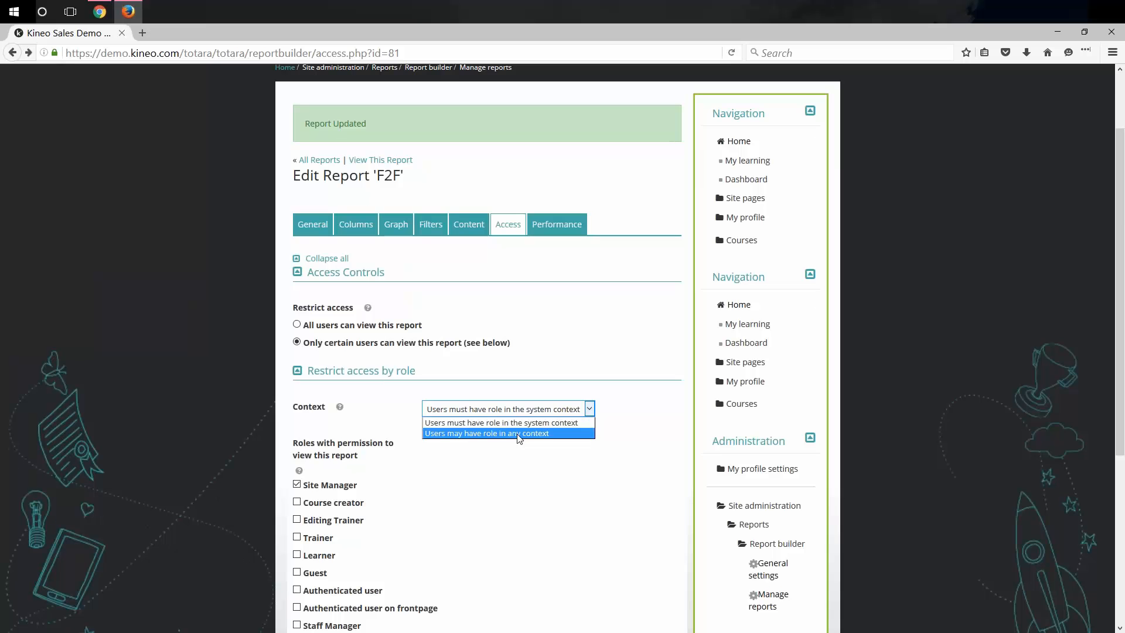
{"action": "left_click", "coordinate": [519, 434]}
{"action": "scroll", "coordinate": [615, 527], "scroll_direction": "down", "scroll_amount": 6}
{"action": "left_click", "coordinate": [609, 507]}
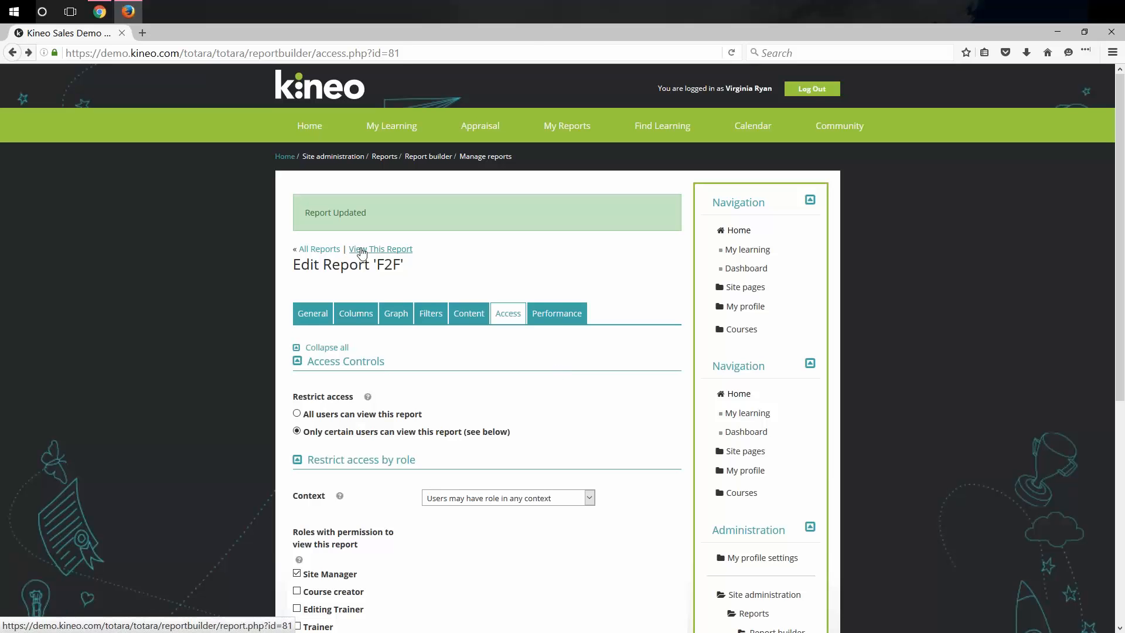
Test the F2F report in a new tab and close the permission error.
{"action": "right_click", "coordinate": [361, 253]}
{"action": "left_click", "coordinate": [386, 261]}
{"action": "left_click", "coordinate": [199, 34]}
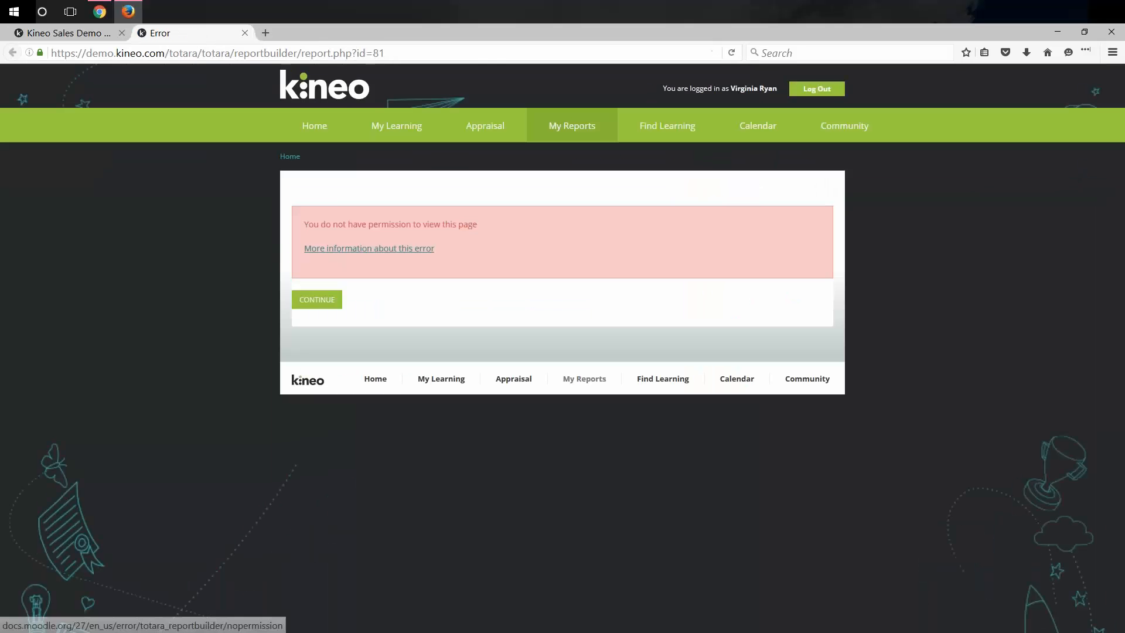
{"action": "left_click", "coordinate": [245, 33]}
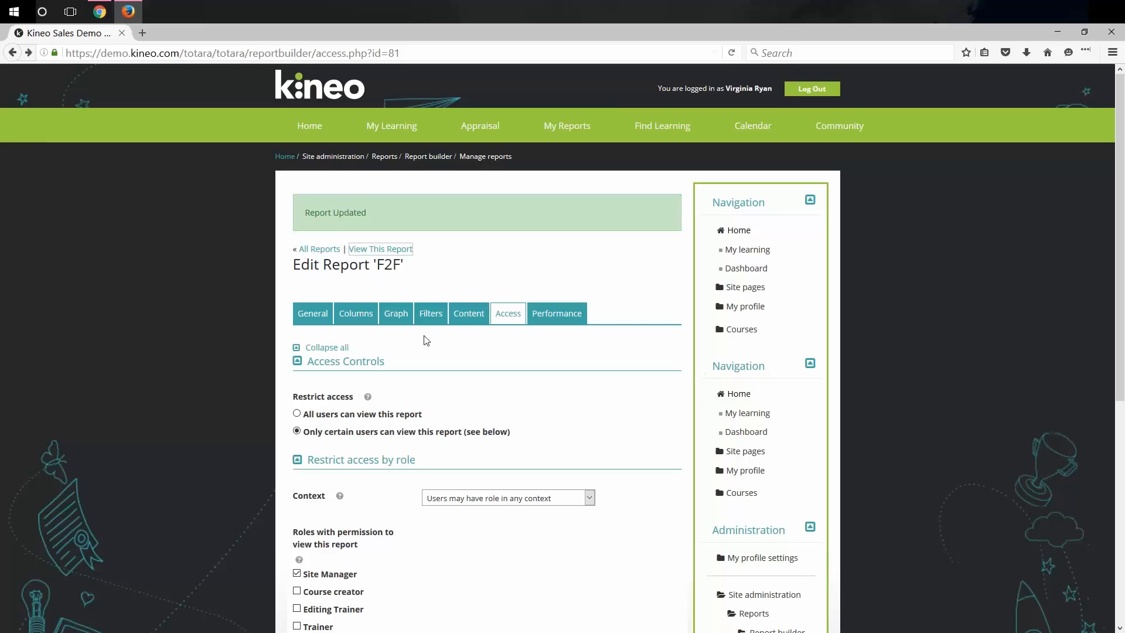
Switch the context back to requiring roles in the system context and save.
{"action": "scroll", "coordinate": [468, 498], "scroll_direction": "down", "scroll_amount": 1}
{"action": "scroll", "coordinate": [497, 483], "scroll_direction": "down", "scroll_amount": 6}
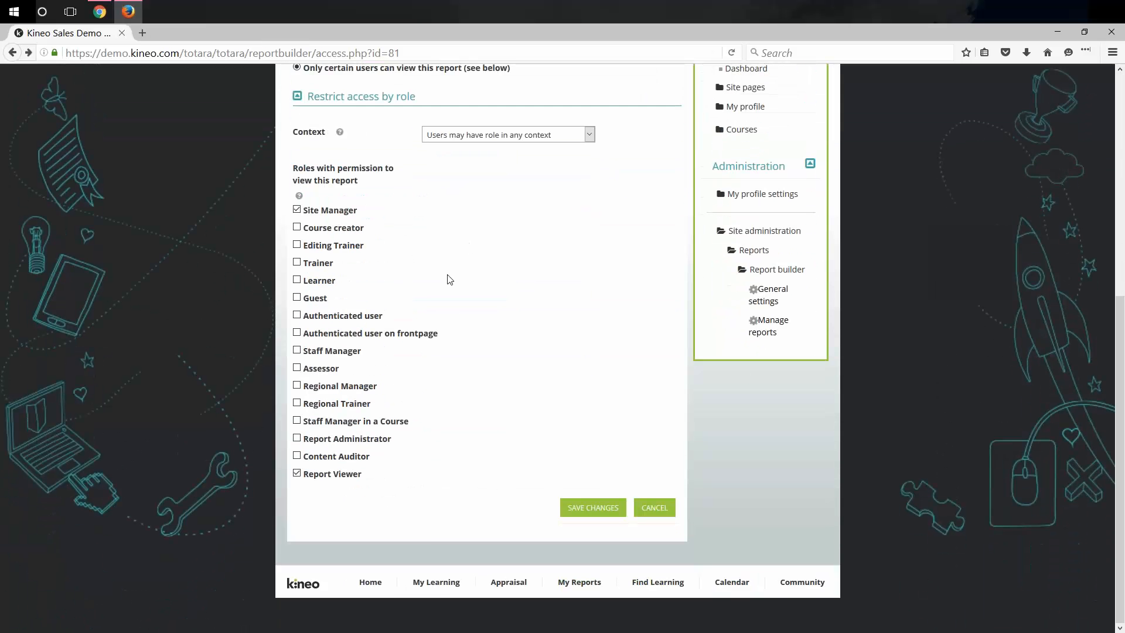
{"action": "left_click", "coordinate": [449, 135]}
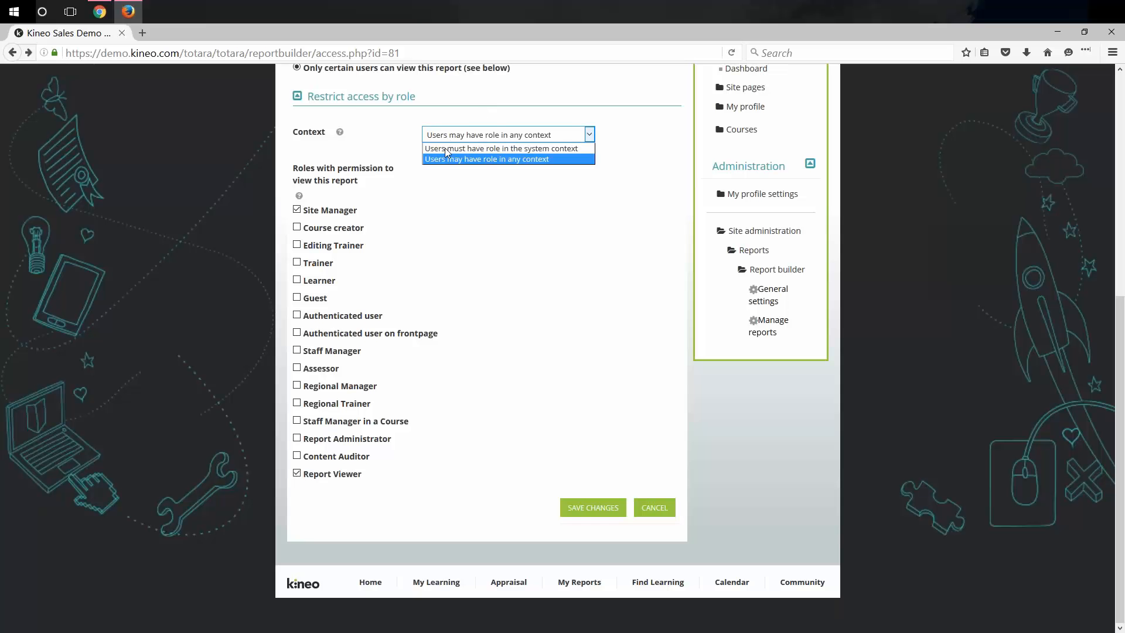
{"action": "left_click", "coordinate": [445, 148]}
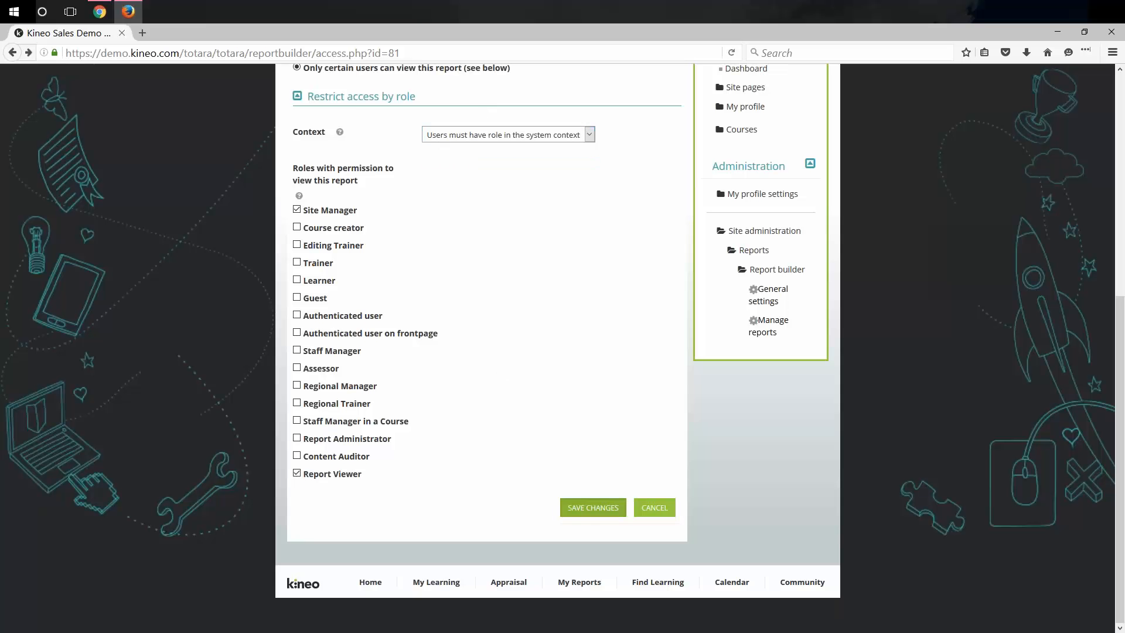
{"action": "left_click", "coordinate": [593, 508]}
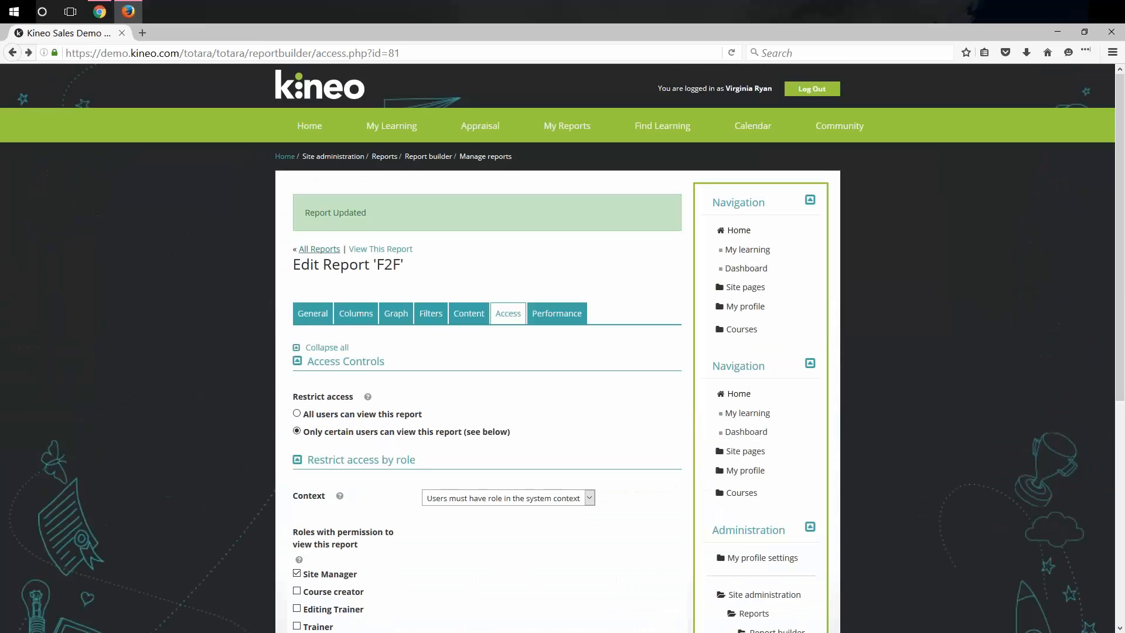
Check the F2F report again in a new tab, close the error, and return to All Reports.
{"action": "right_click", "coordinate": [359, 250]}
{"action": "left_click", "coordinate": [398, 257]}
{"action": "left_click", "coordinate": [176, 33]}
{"action": "left_click", "coordinate": [245, 33]}
{"action": "left_click", "coordinate": [319, 249]}
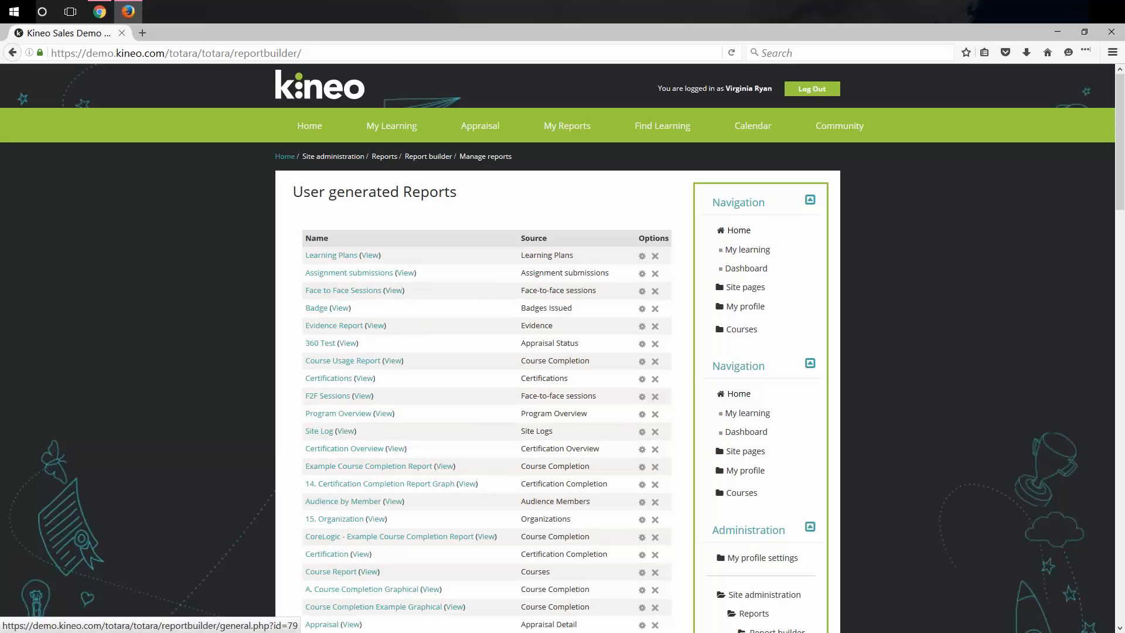
Tick Report Viewer in the Face to Face Sessions report's Access settings and save.
{"action": "left_click", "coordinate": [642, 292]}
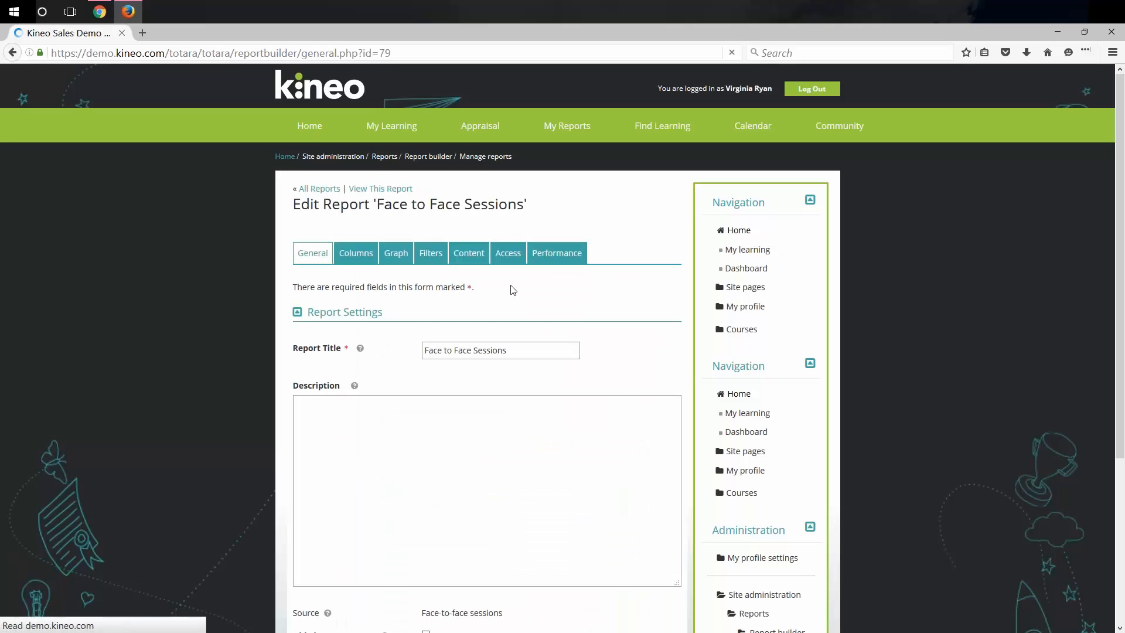
{"action": "left_click", "coordinate": [508, 253]}
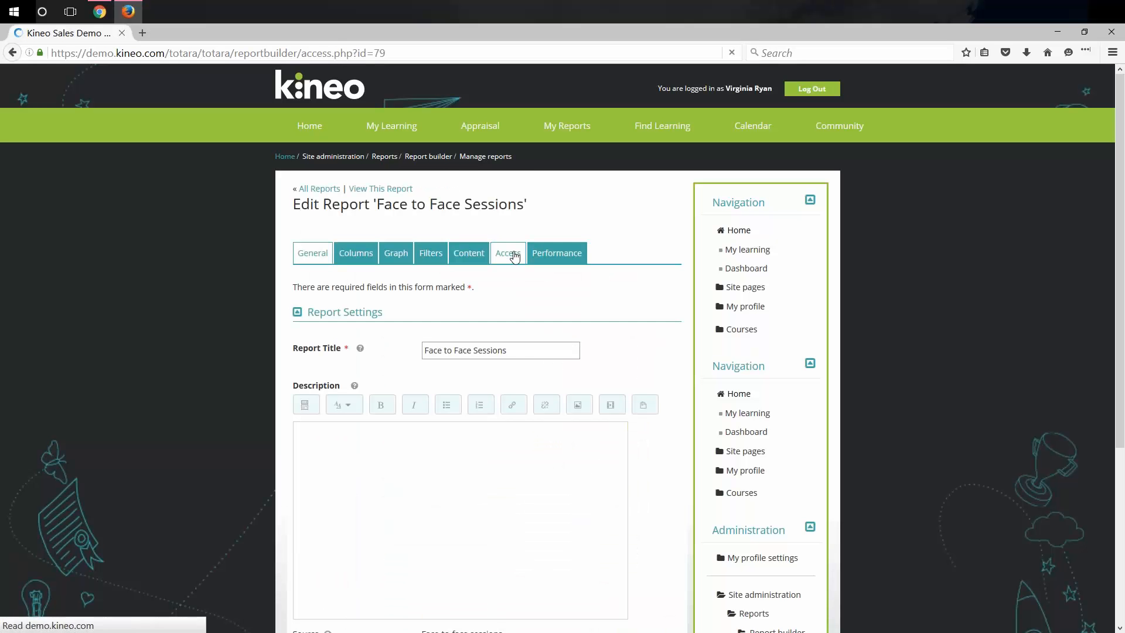
{"action": "scroll", "coordinate": [502, 364], "scroll_direction": "down", "scroll_amount": 3}
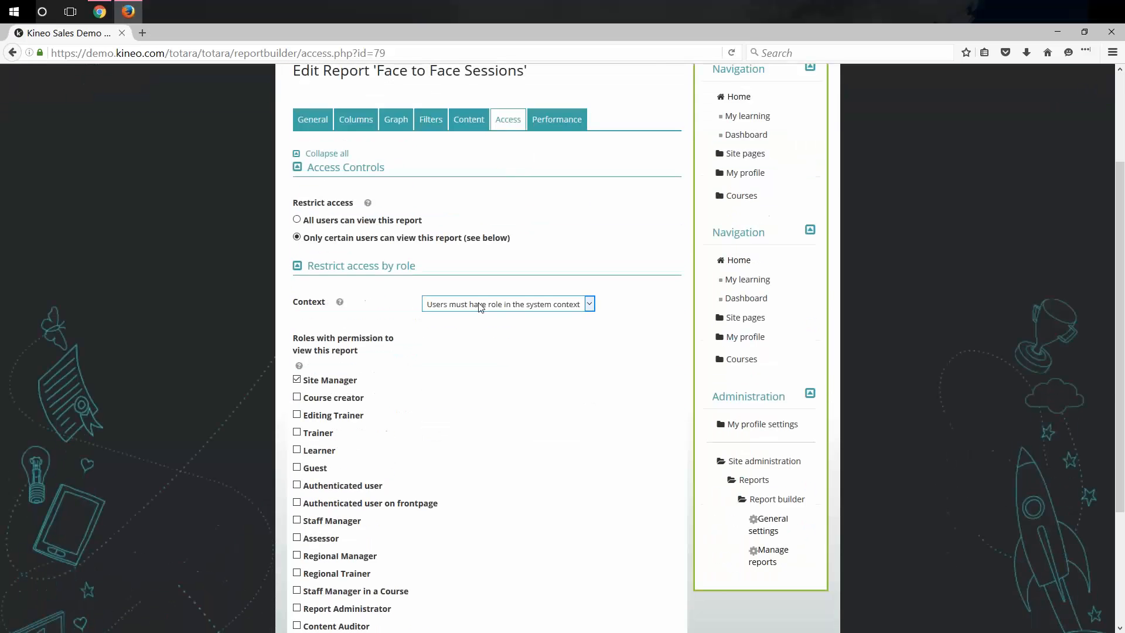
{"action": "scroll", "coordinate": [406, 535], "scroll_direction": "down", "scroll_amount": 3}
{"action": "left_click", "coordinate": [297, 473]}
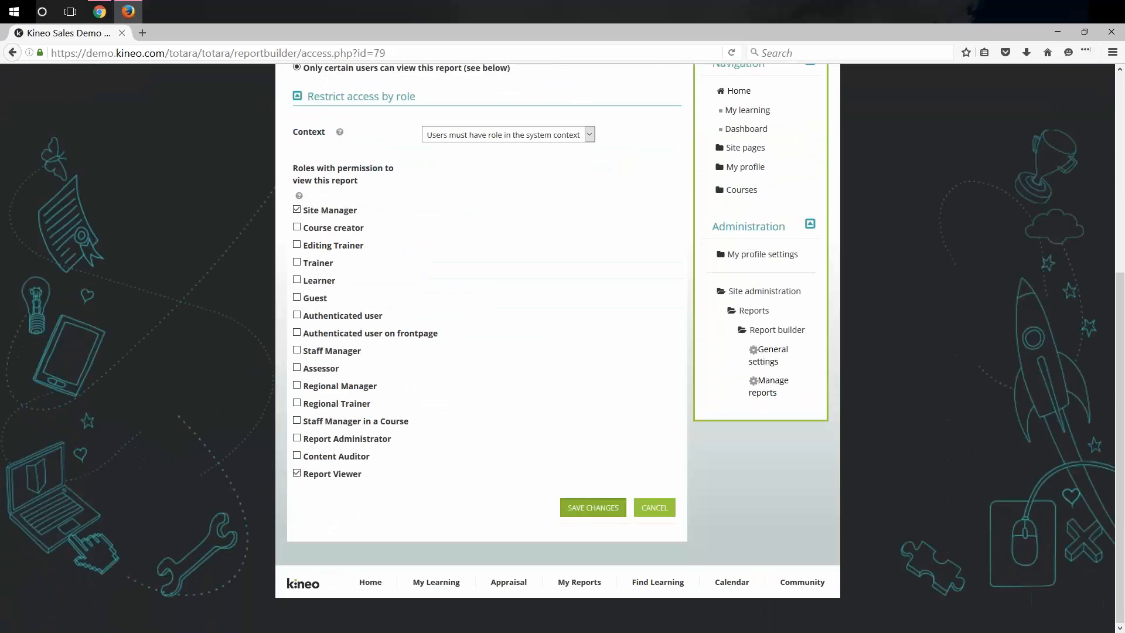
{"action": "left_click", "coordinate": [593, 507]}
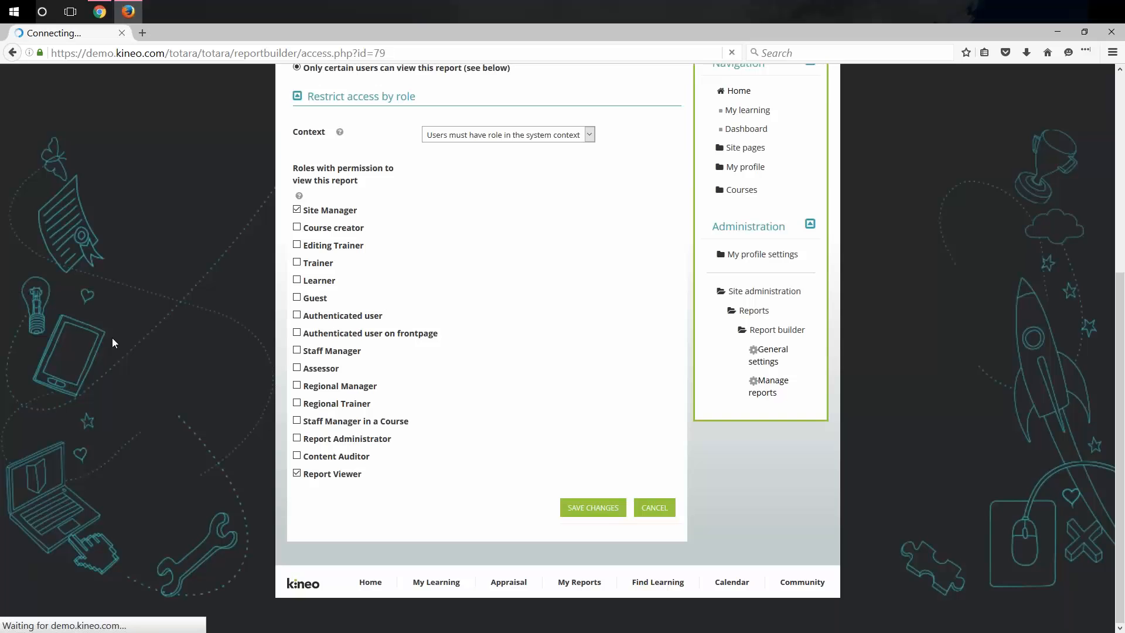
Also tick Report Administrator as a viewer role and save the changes.
{"action": "scroll", "coordinate": [481, 421], "scroll_direction": "down", "scroll_amount": 4}
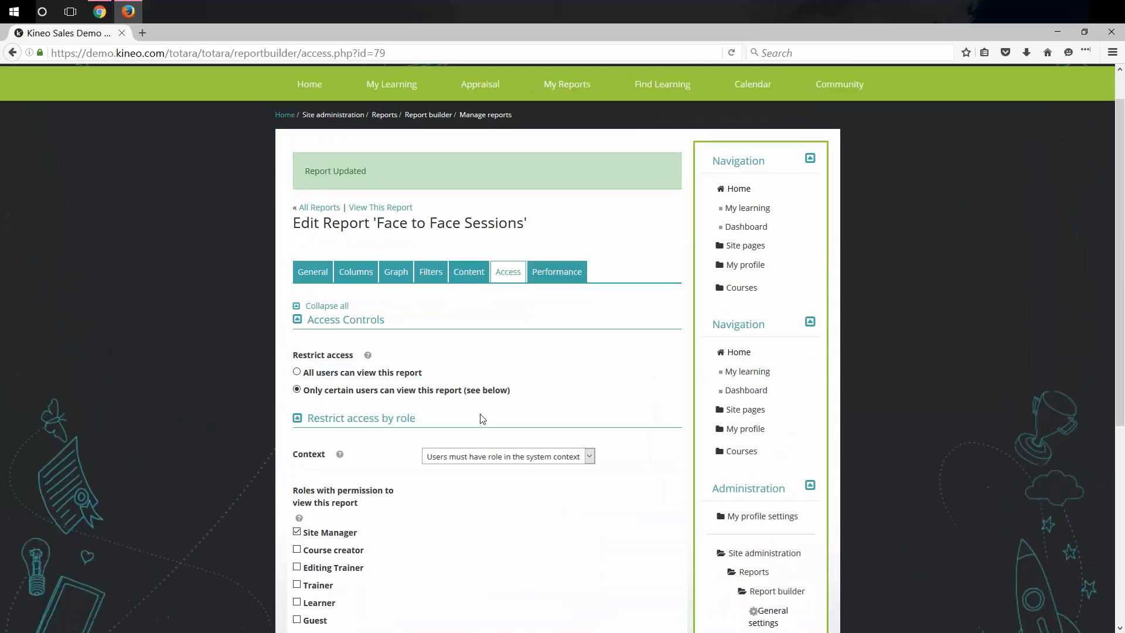
{"action": "scroll", "coordinate": [481, 421], "scroll_direction": "down", "scroll_amount": 3}
{"action": "left_click", "coordinate": [296, 438]}
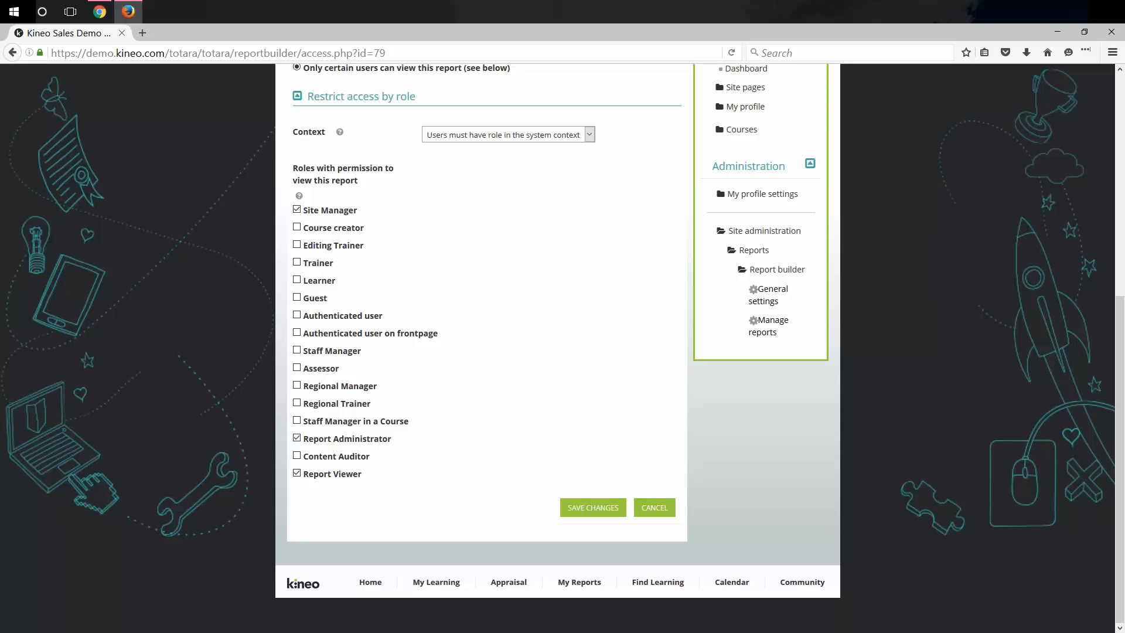
{"action": "left_click", "coordinate": [604, 509]}
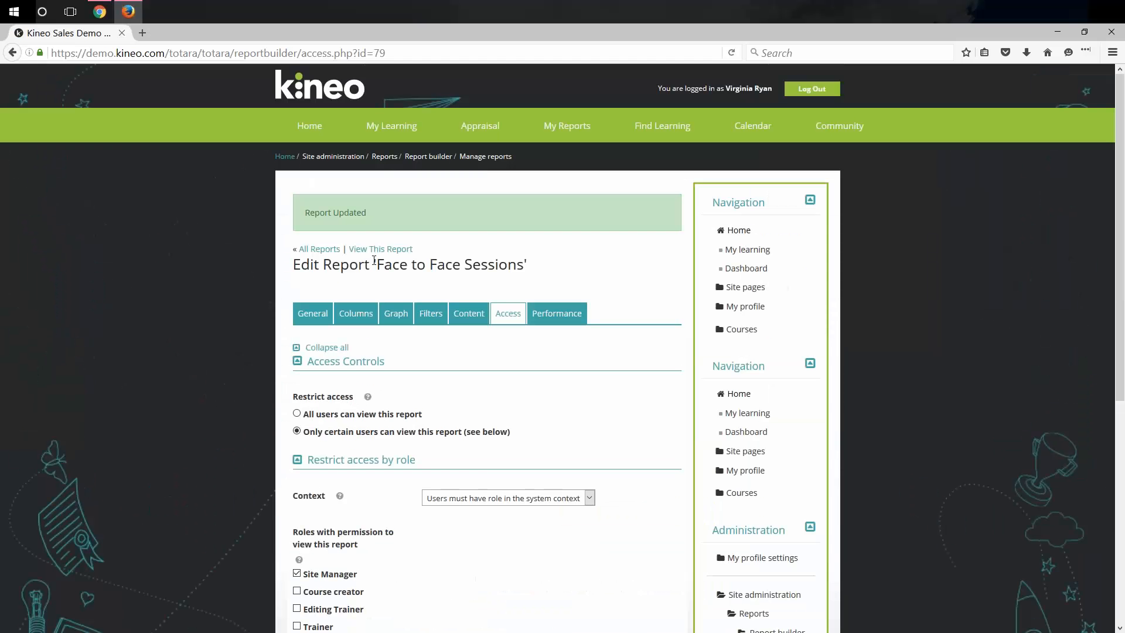
View the Face to Face Sessions report, now listing 137 session records.
{"action": "left_click", "coordinate": [381, 249]}
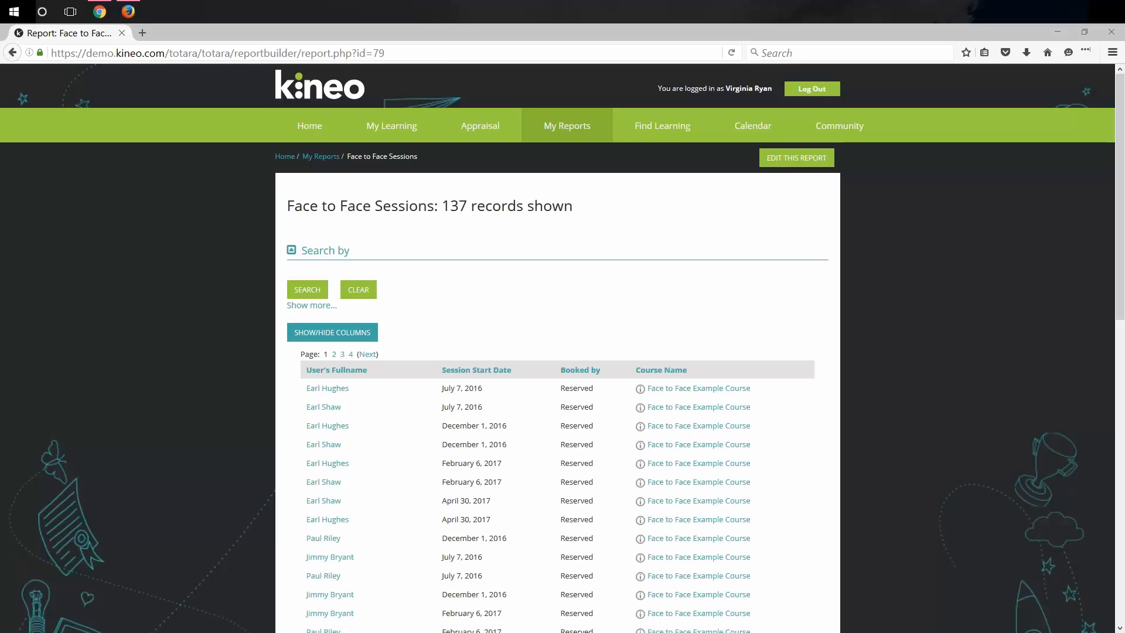
Go to the Kineo home page, browse its news and categories, then switch browser windows.
{"action": "left_click", "coordinate": [300, 125]}
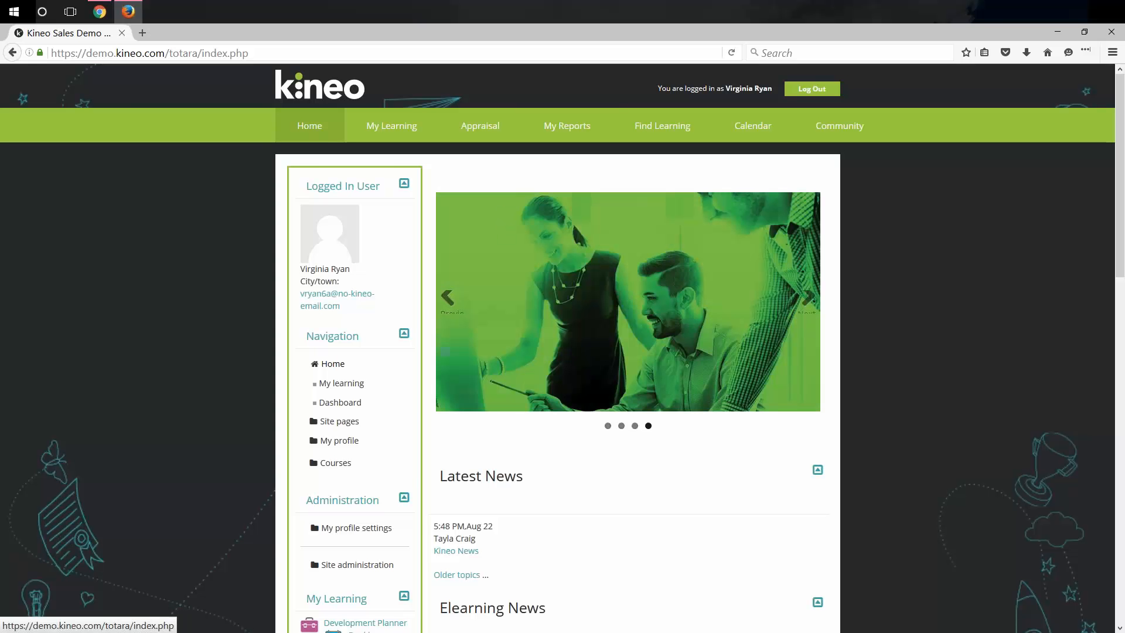
{"action": "scroll", "coordinate": [544, 457], "scroll_direction": "down", "scroll_amount": 5}
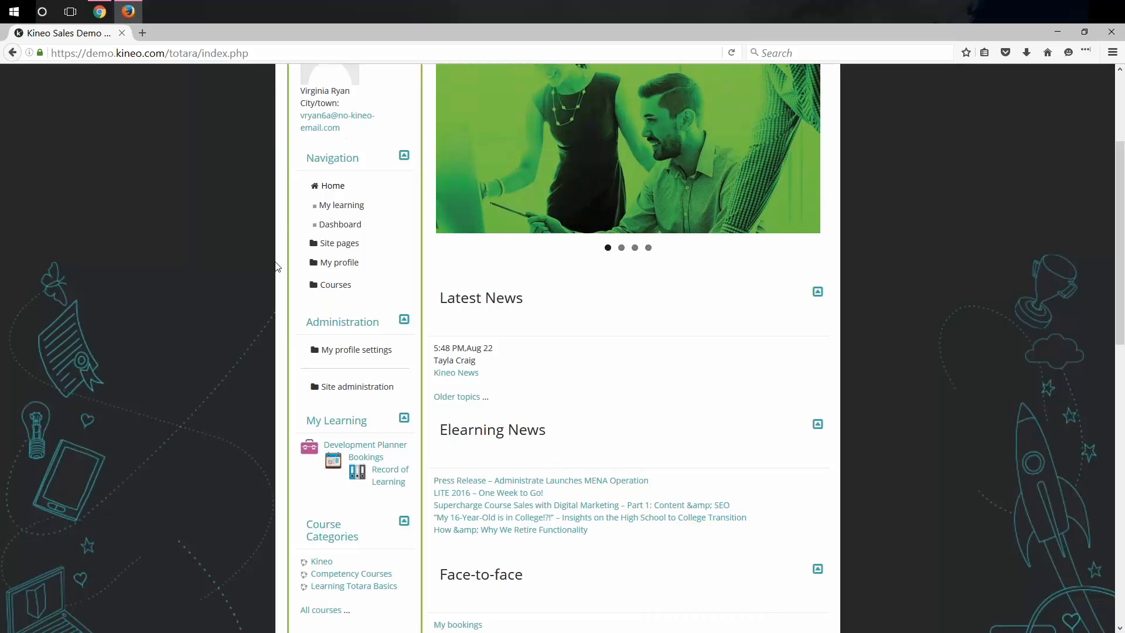
{"action": "scroll", "coordinate": [302, 327], "scroll_direction": "down", "scroll_amount": 4}
{"action": "scroll", "coordinate": [299, 328], "scroll_direction": "up", "scroll_amount": 4}
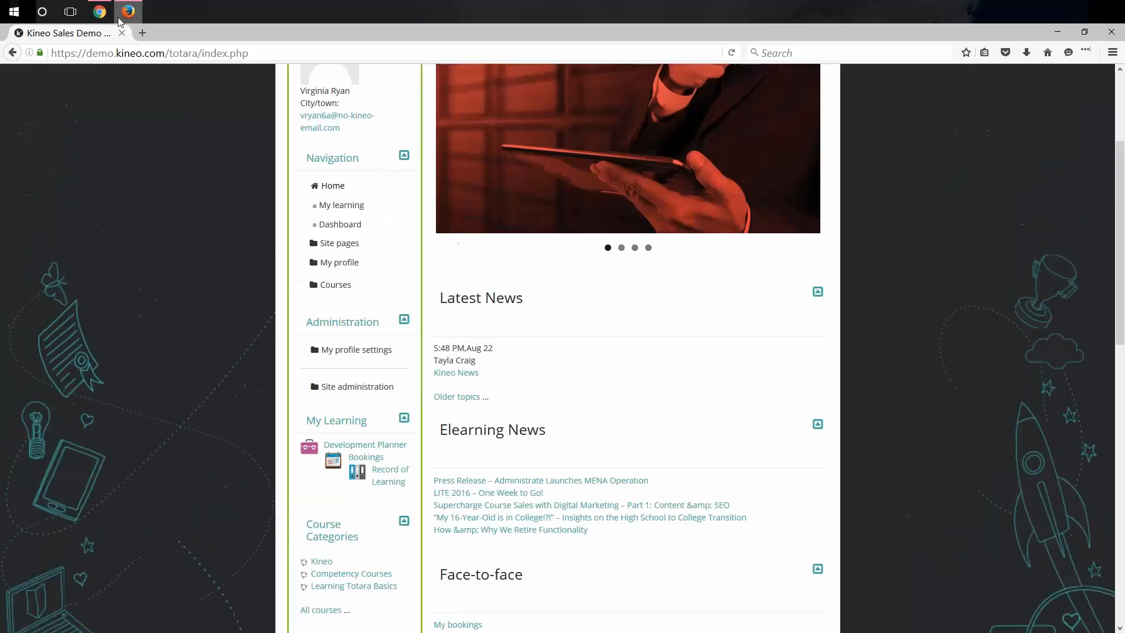
{"action": "left_click", "coordinate": [99, 11]}
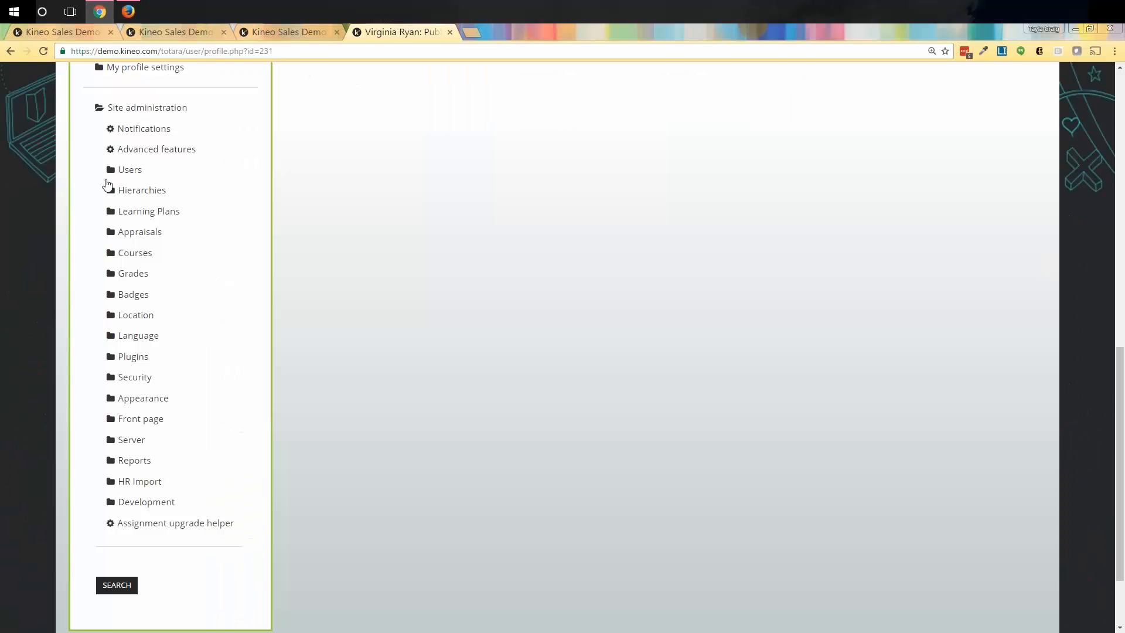
Expand Courses in Site administration and open Manage courses and categories.
{"action": "left_click", "coordinate": [109, 252]}
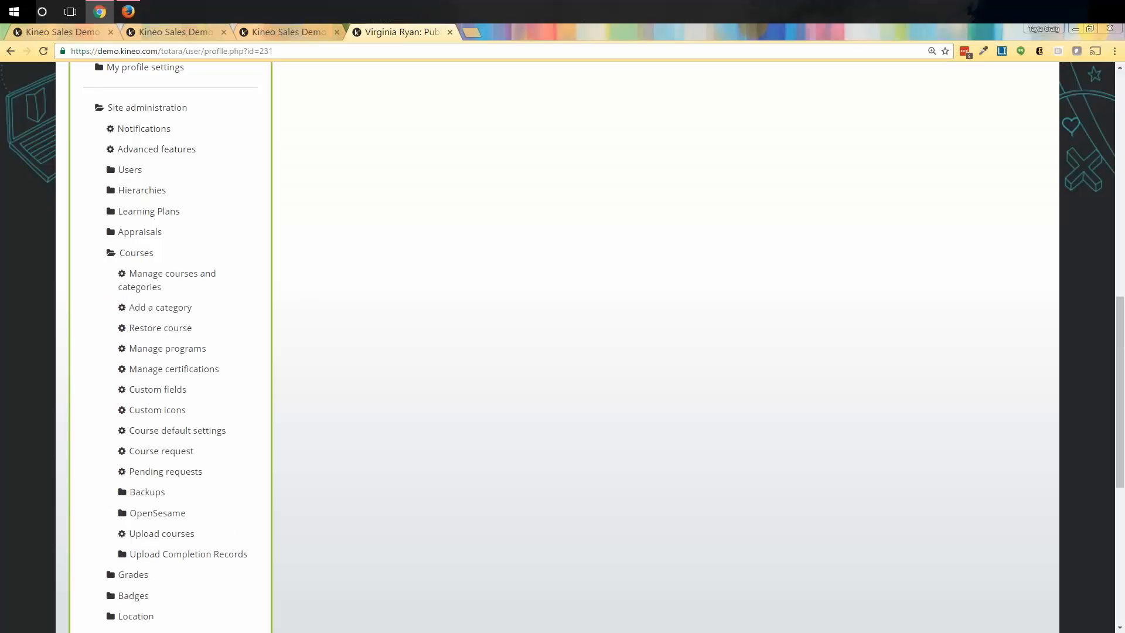
{"action": "left_click", "coordinate": [176, 280]}
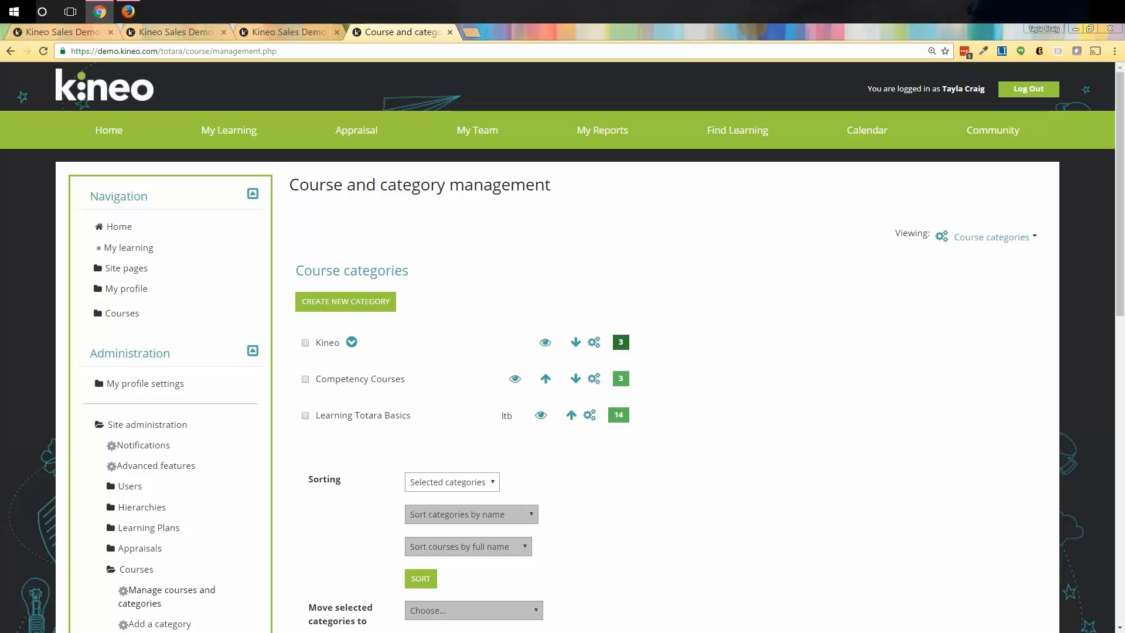
Open Assign roles for the Kineo category, which offers only Site Manager and Course creator.
{"action": "left_click", "coordinate": [980, 237]}
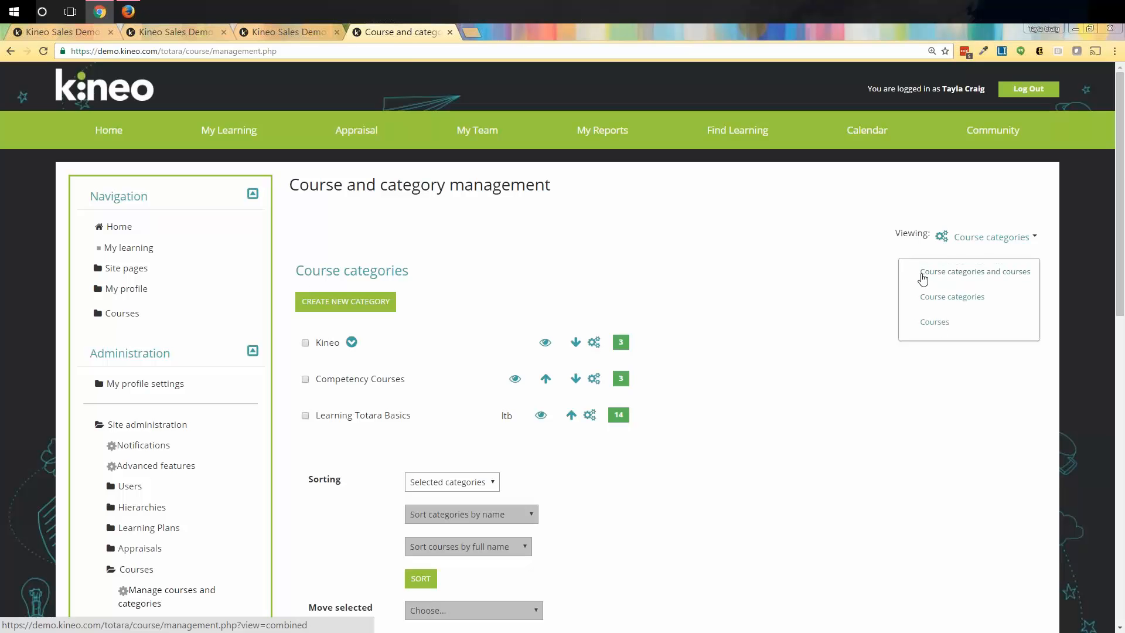
{"action": "left_click", "coordinate": [959, 274]}
{"action": "left_click", "coordinate": [666, 233]}
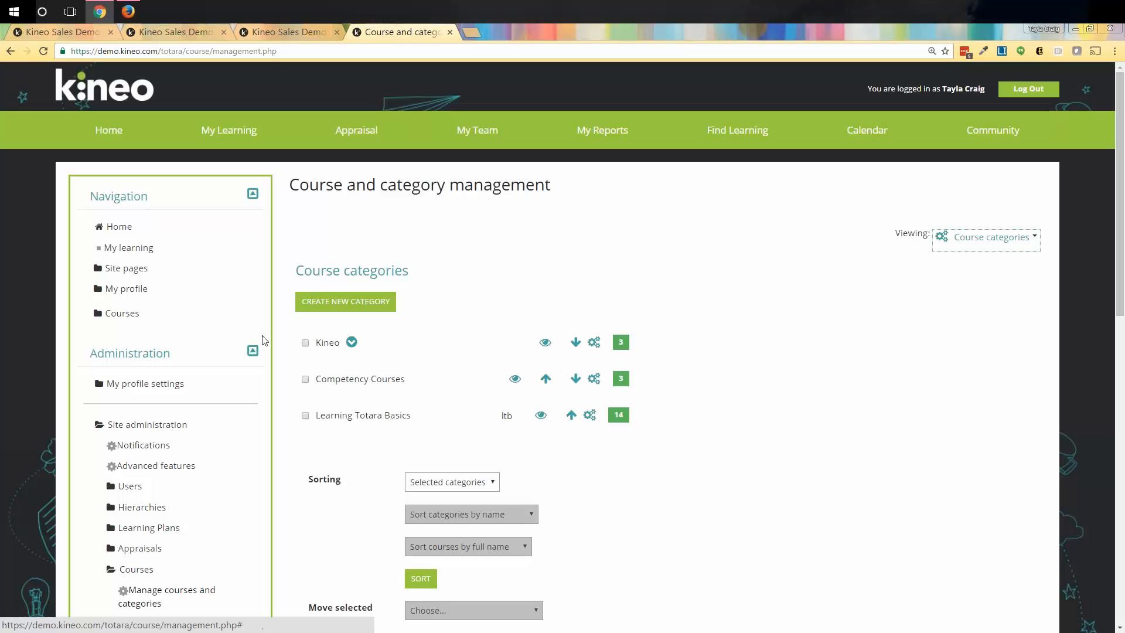
{"action": "left_click", "coordinate": [595, 343]}
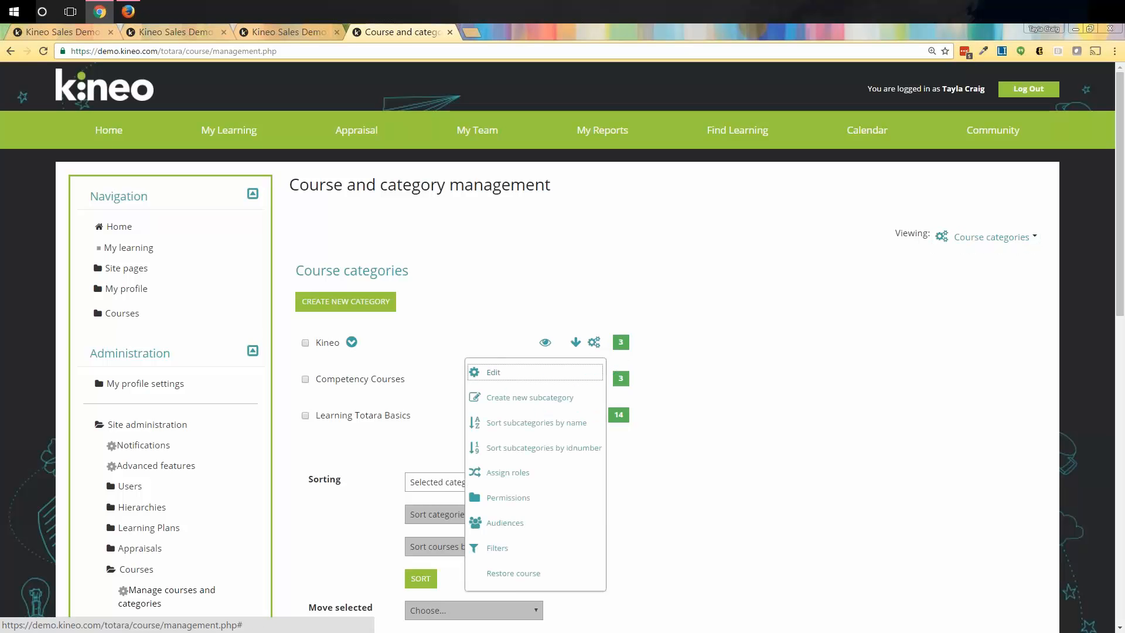
{"action": "left_click", "coordinate": [505, 476]}
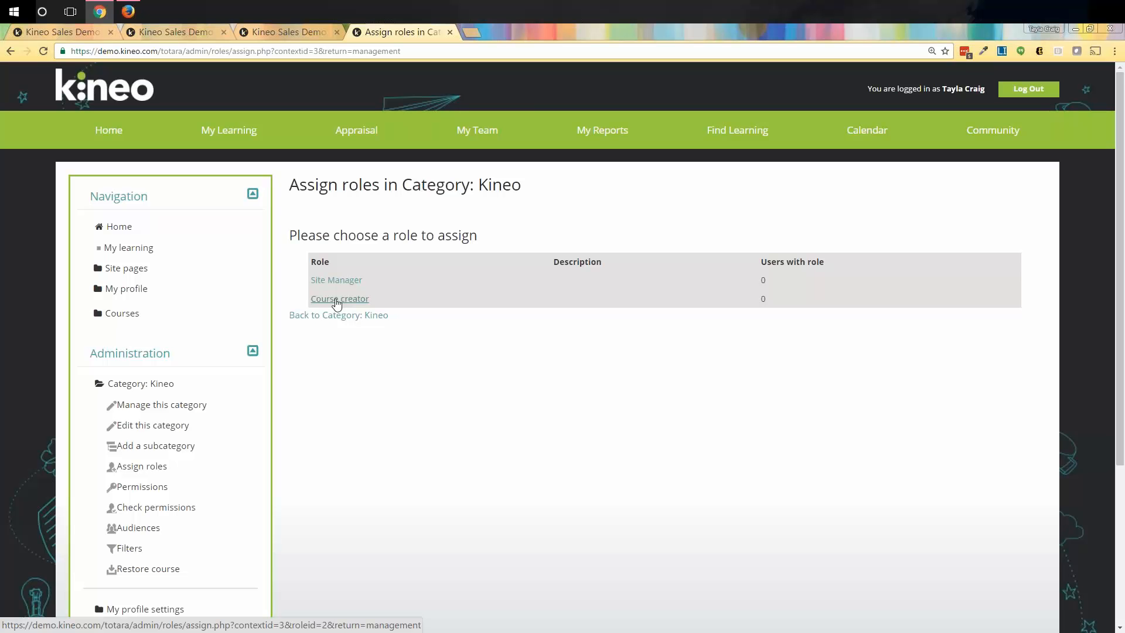
Edit the Content Auditor role and tick Category as an allowed context type.
{"action": "left_click", "coordinate": [286, 31]}
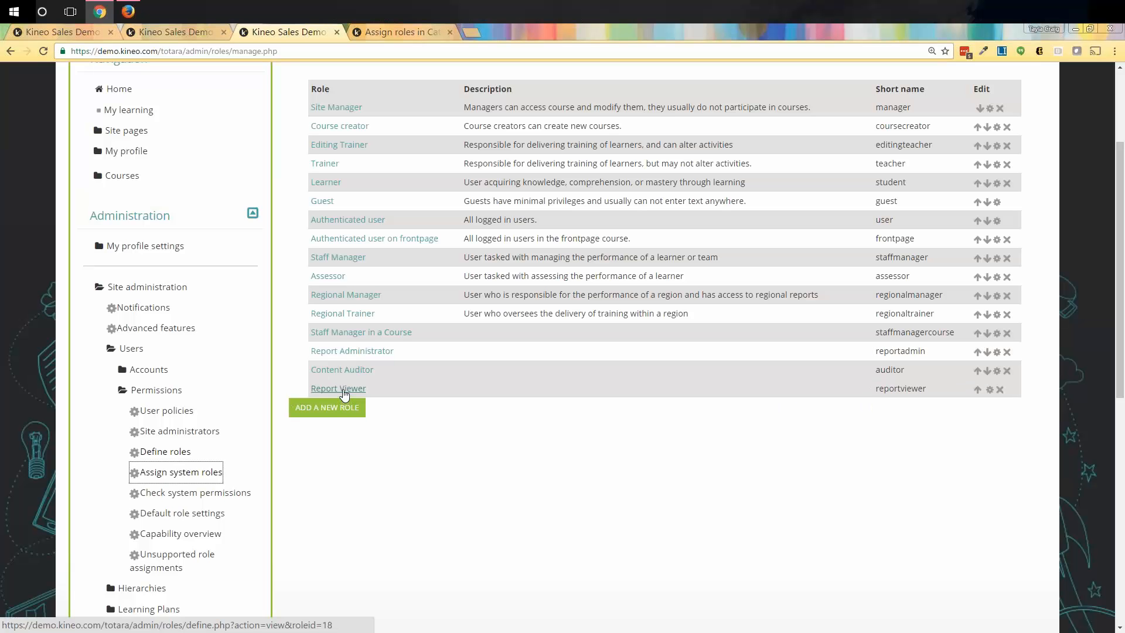
{"action": "left_click", "coordinate": [997, 371]}
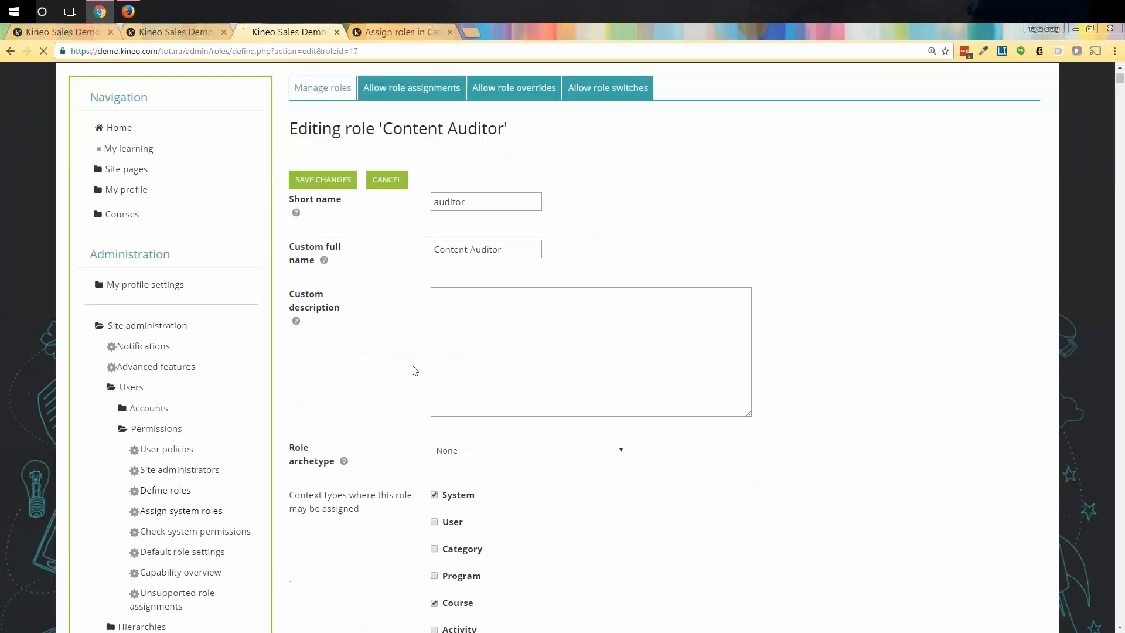
{"action": "scroll", "coordinate": [415, 371], "scroll_direction": "down", "scroll_amount": 5}
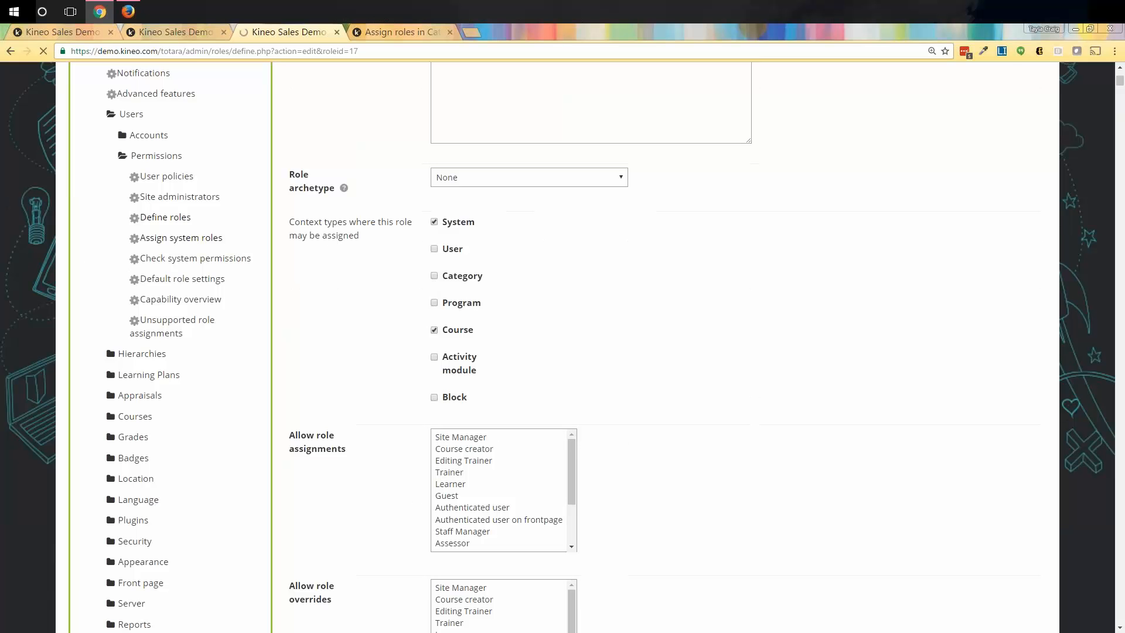
{"action": "left_click", "coordinate": [434, 278]}
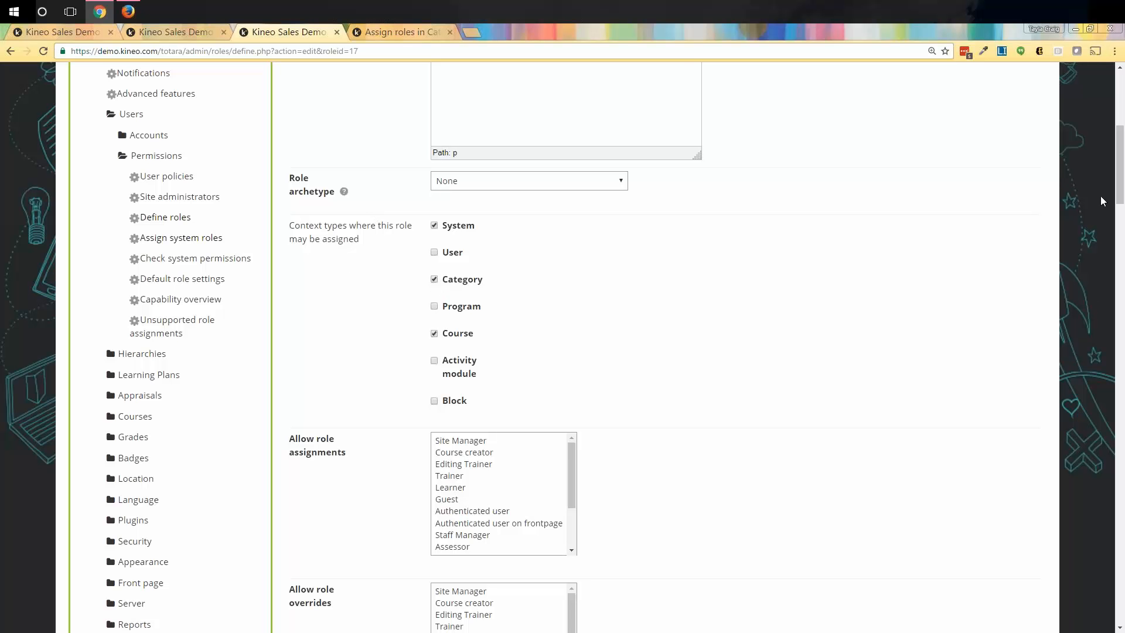
Save the Content Auditor role changes and return to the 'Assign roles in Category: Kineo' page.
{"action": "left_click_drag", "start_coordinate": [1120, 191], "coordinate": [1120, 466]}
{"action": "scroll", "coordinate": [1044, 369], "scroll_direction": "up", "scroll_amount": 1}
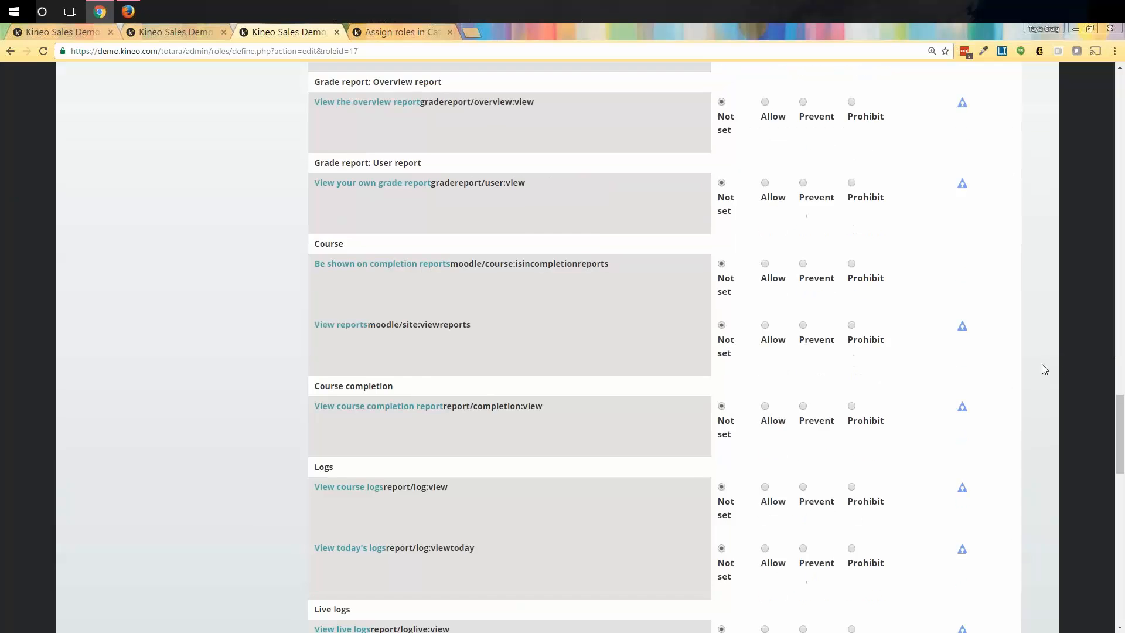
{"action": "scroll", "coordinate": [1045, 369], "scroll_direction": "up", "scroll_amount": 20}
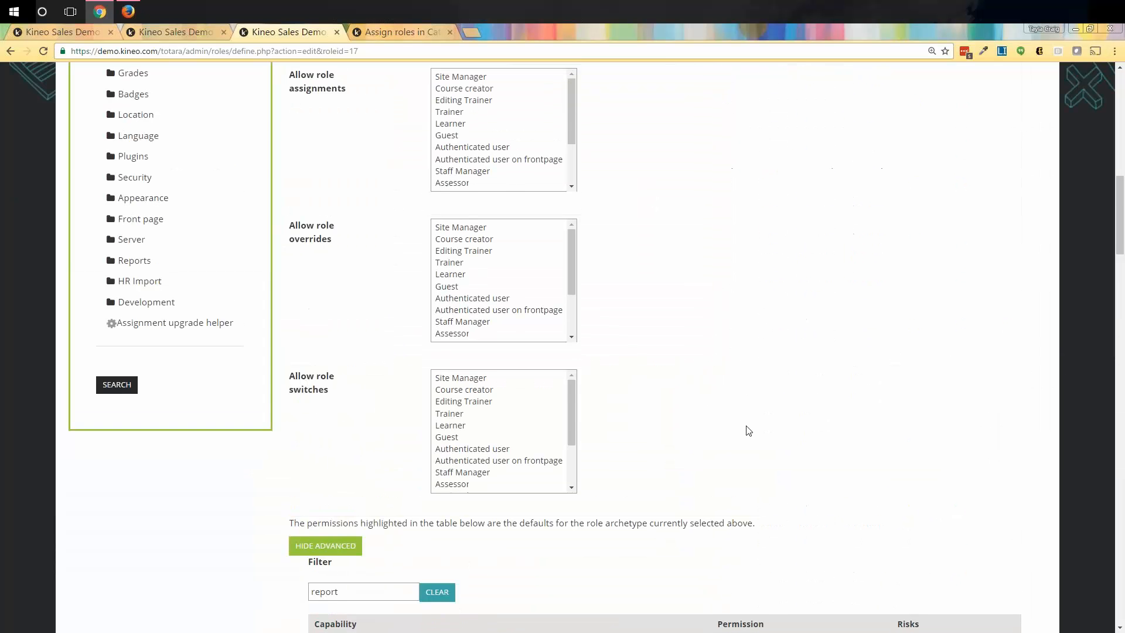
{"action": "scroll", "coordinate": [606, 455], "scroll_direction": "up", "scroll_amount": 5}
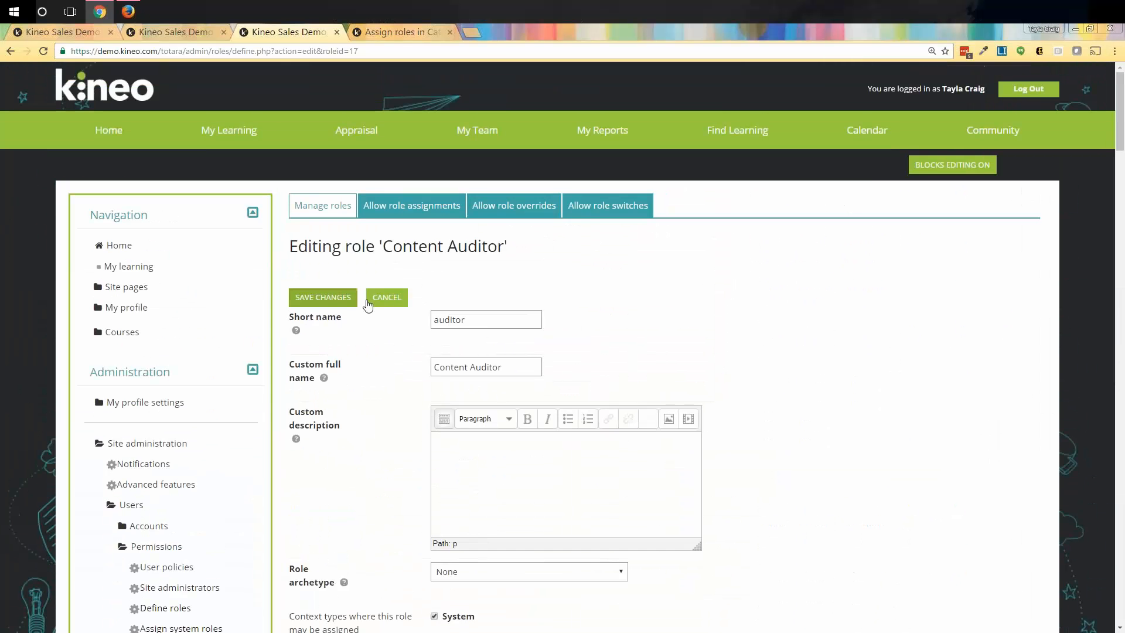
{"action": "left_click", "coordinate": [347, 301]}
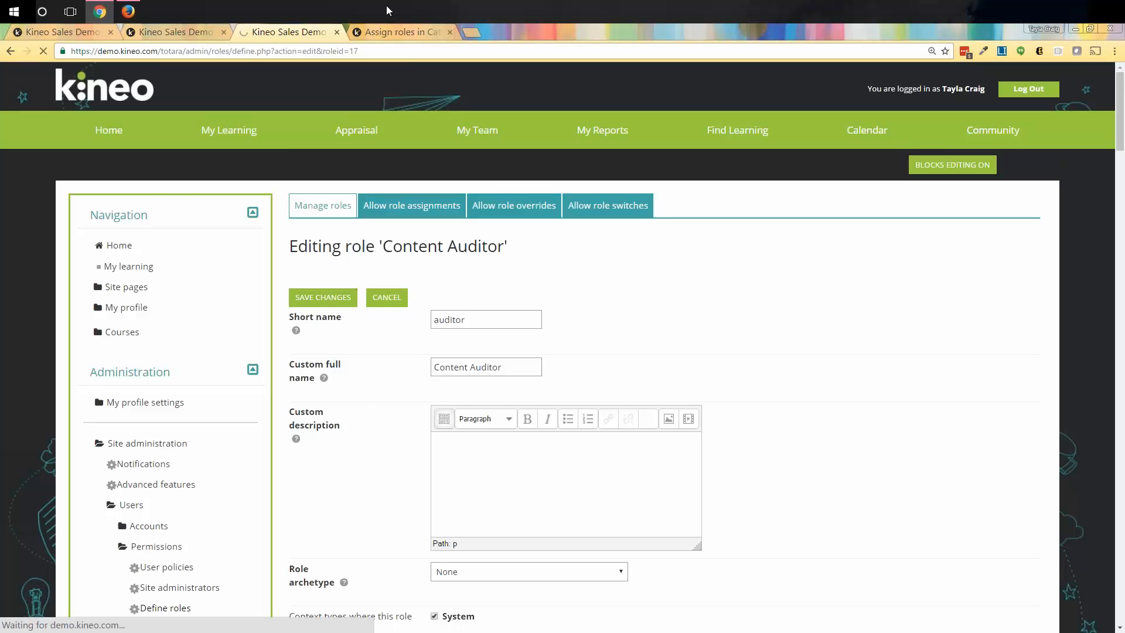
{"action": "left_click", "coordinate": [379, 37]}
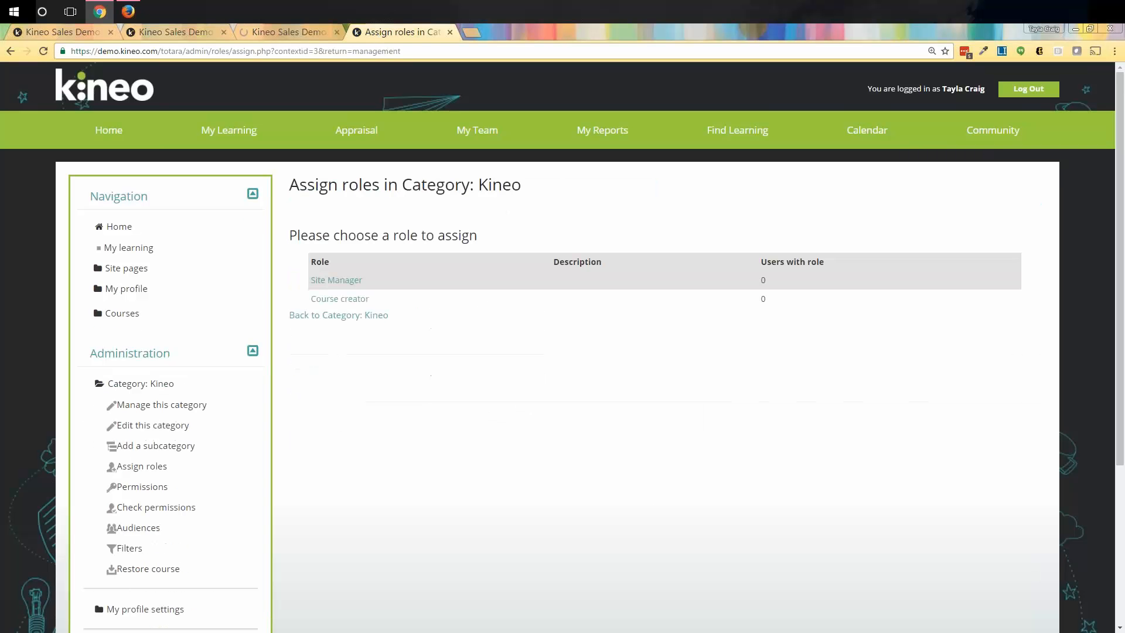
Refresh Kineo's assignable roles and check Content Auditor is listed with 0 users.
{"action": "left_click", "coordinate": [43, 51]}
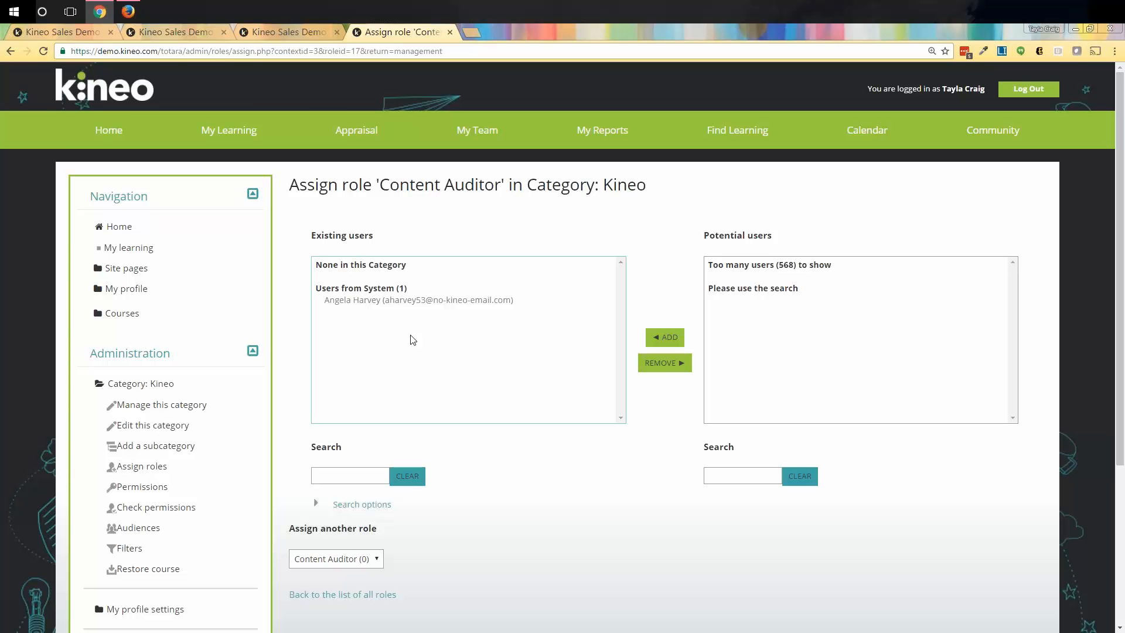
{"action": "scroll", "coordinate": [232, 302], "scroll_direction": "down", "scroll_amount": 1}
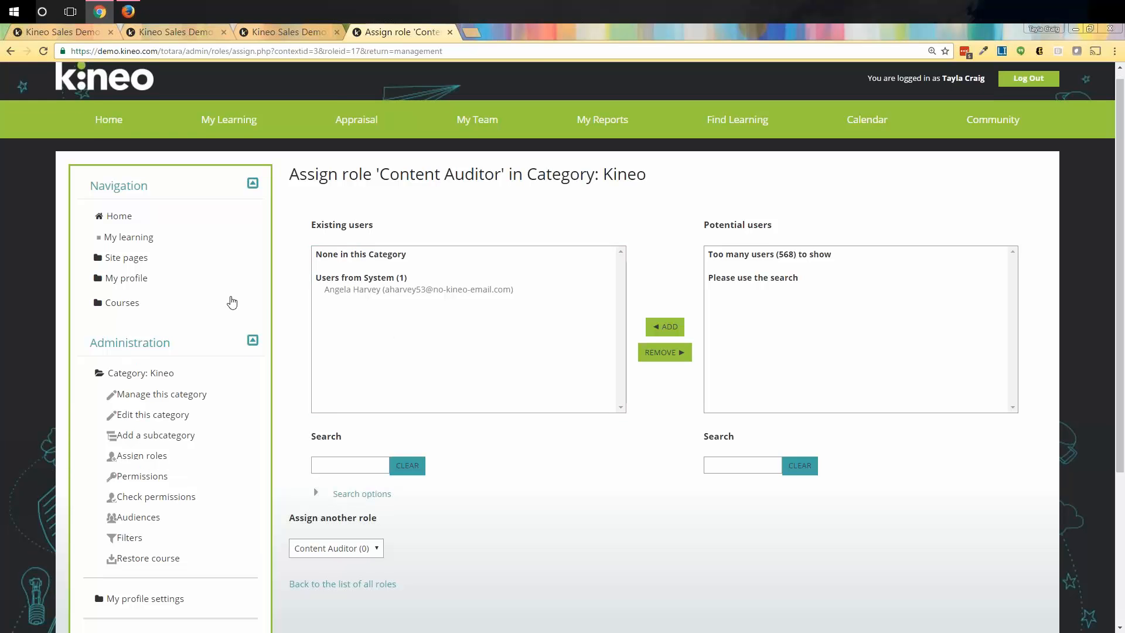
{"action": "scroll", "coordinate": [232, 302], "scroll_direction": "down", "scroll_amount": 4}
{"action": "key", "text": "alt+Left"}
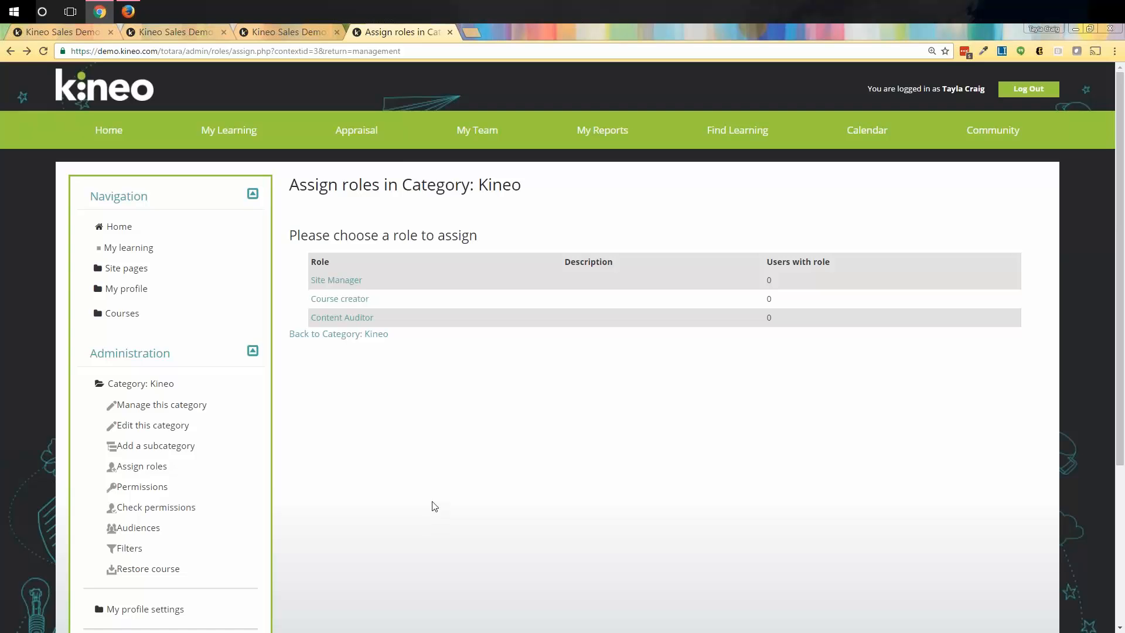
{"action": "scroll", "coordinate": [434, 506], "scroll_direction": "down", "scroll_amount": 2}
{"action": "scroll", "coordinate": [410, 501], "scroll_direction": "down", "scroll_amount": 2}
{"action": "scroll", "coordinate": [381, 495], "scroll_direction": "up", "scroll_amount": 1}
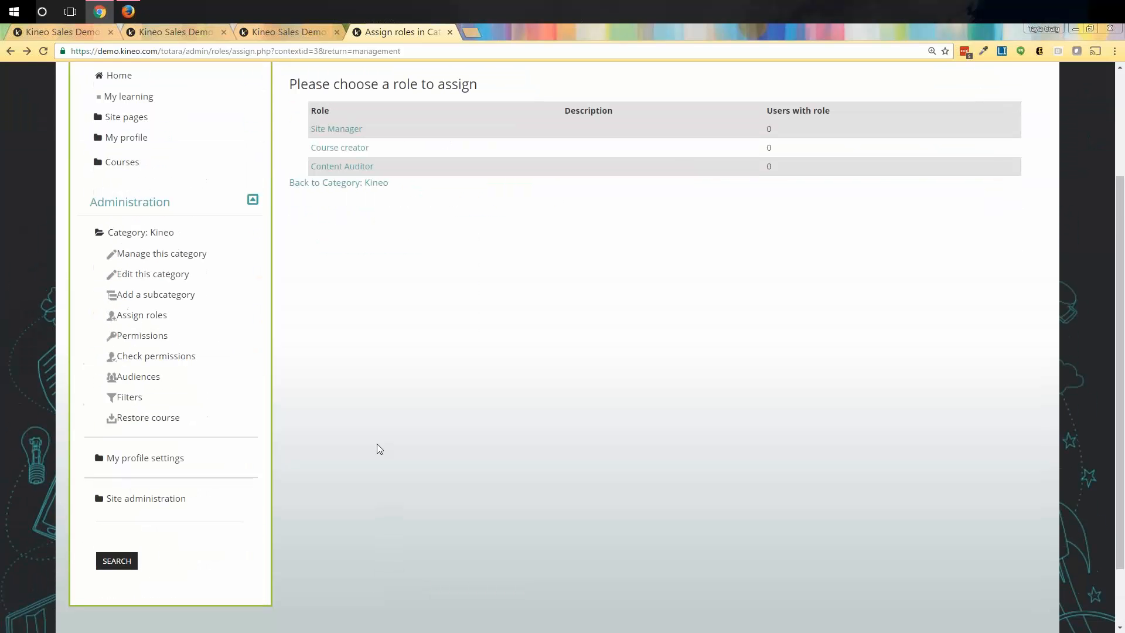
Expand Site administration > Courses in the Administration block.
{"action": "left_click", "coordinate": [123, 499]}
{"action": "scroll", "coordinate": [370, 518], "scroll_direction": "down", "scroll_amount": 6}
{"action": "left_click", "coordinate": [136, 256]}
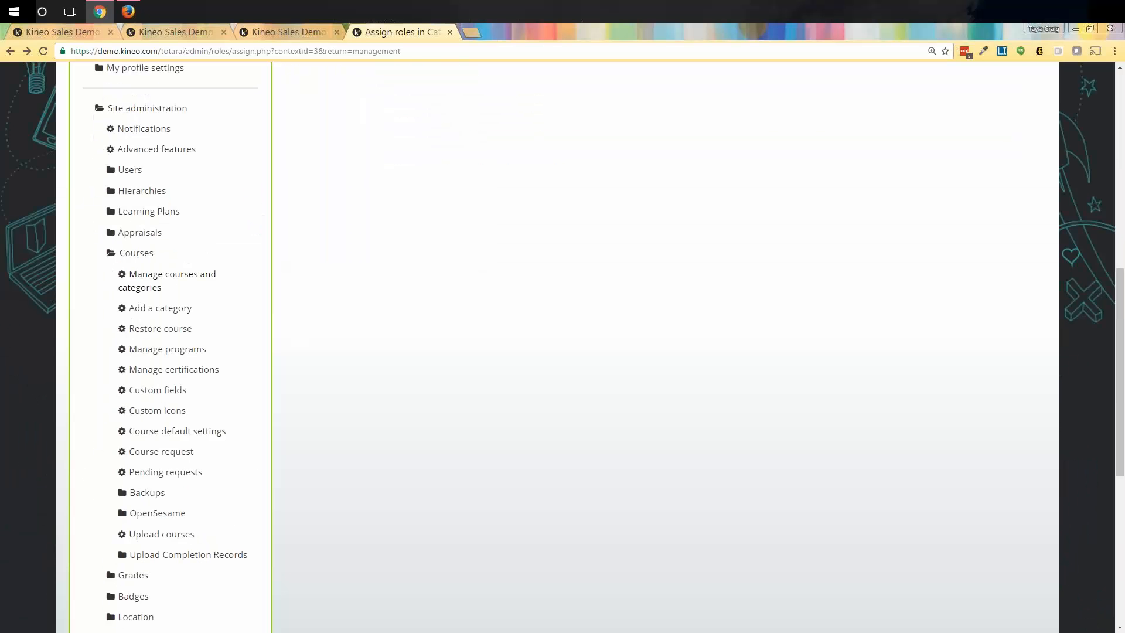
Under Manage courses and categories > Kineo, open Health and Safety Standards' Enrolled users list.
{"action": "left_click", "coordinate": [144, 282]}
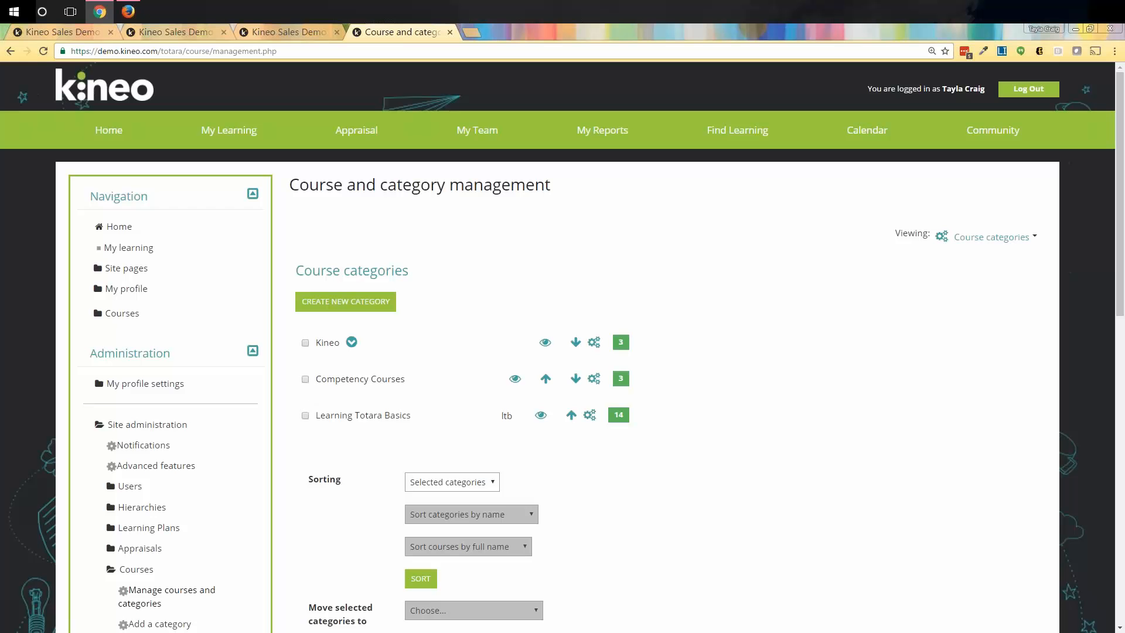
{"action": "left_click", "coordinate": [322, 344]}
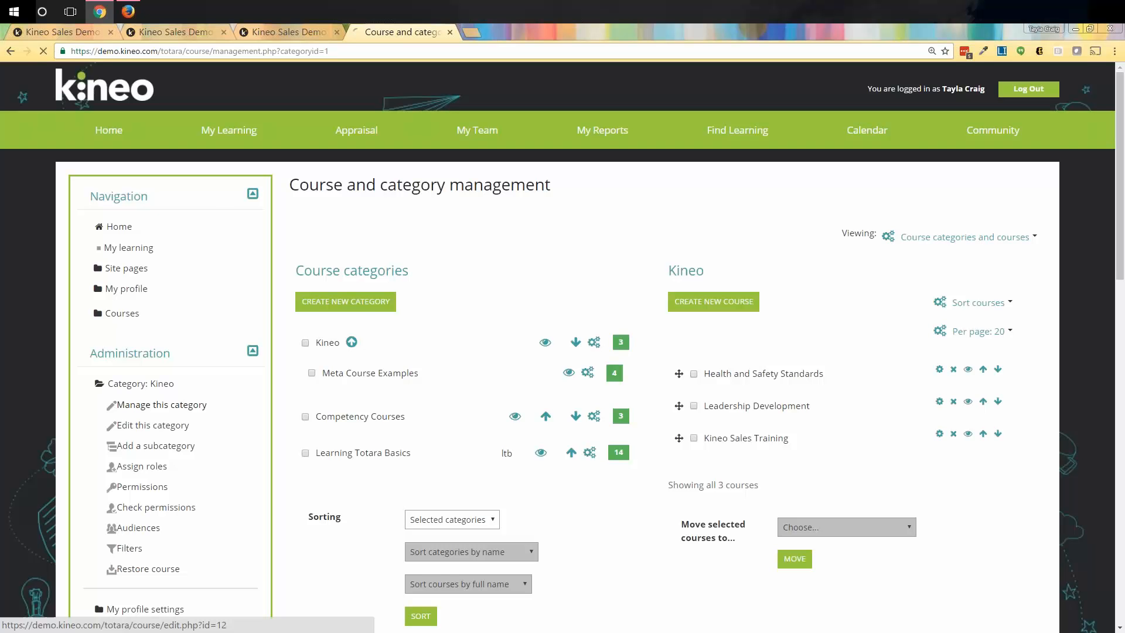
{"action": "left_click", "coordinate": [940, 369]}
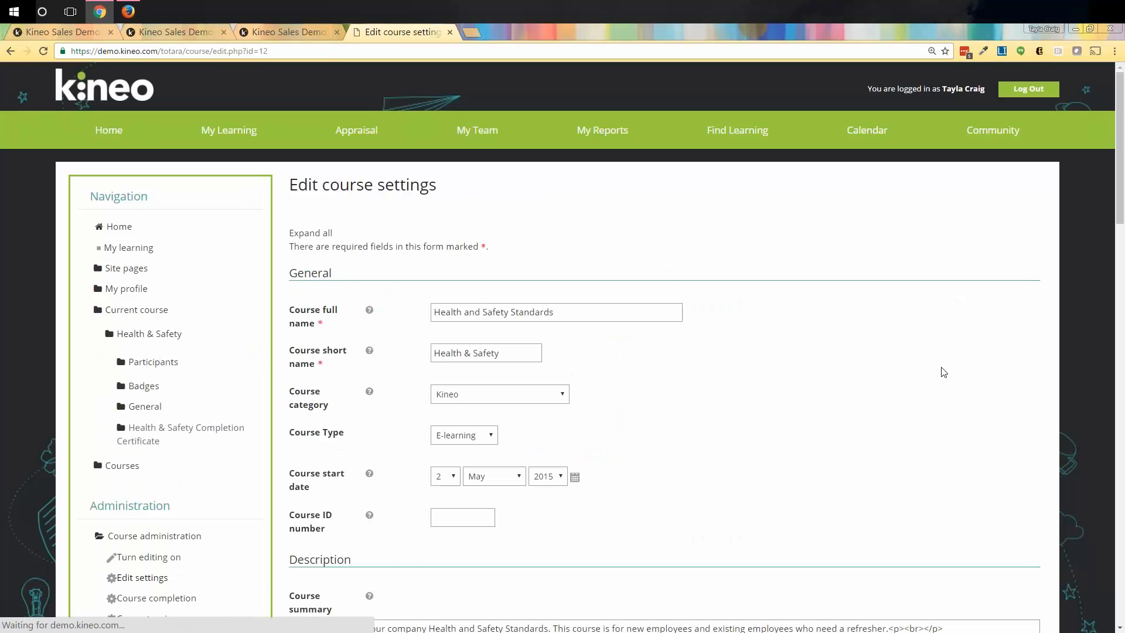
{"action": "key", "text": "alt+Left"}
{"action": "left_click", "coordinate": [756, 374]}
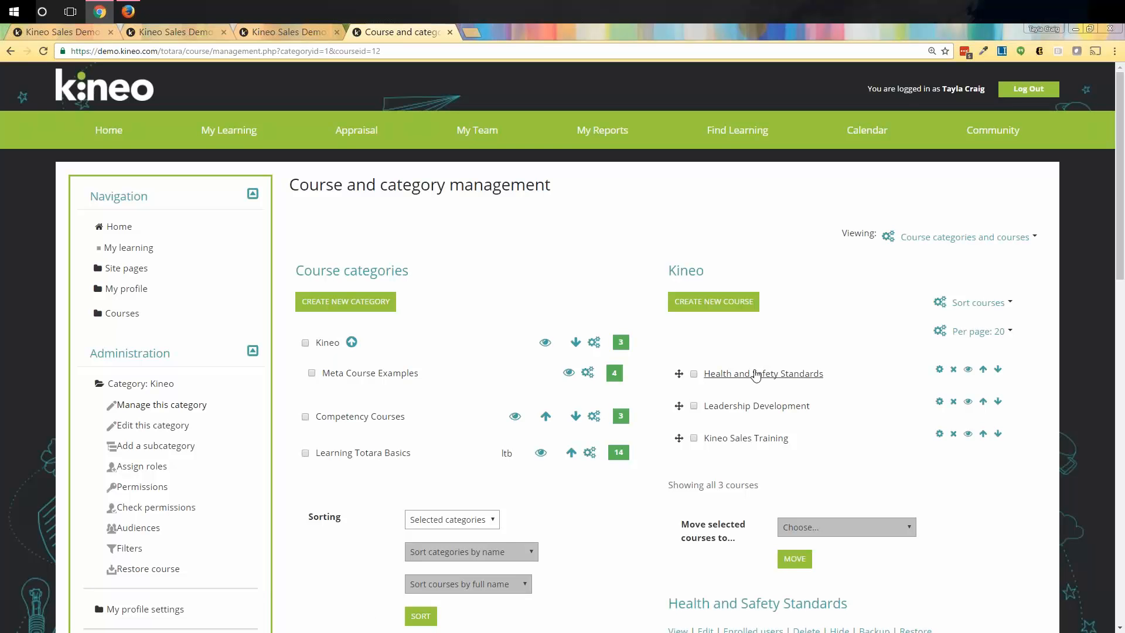
{"action": "scroll", "coordinate": [740, 384], "scroll_direction": "down", "scroll_amount": 5}
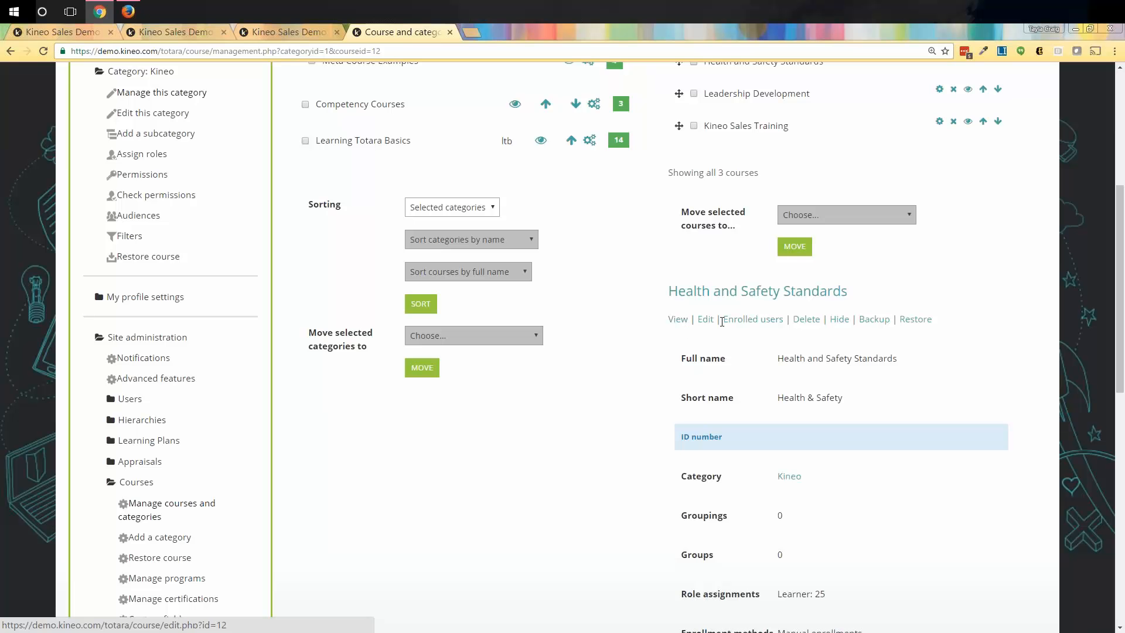
{"action": "left_click", "coordinate": [747, 323]}
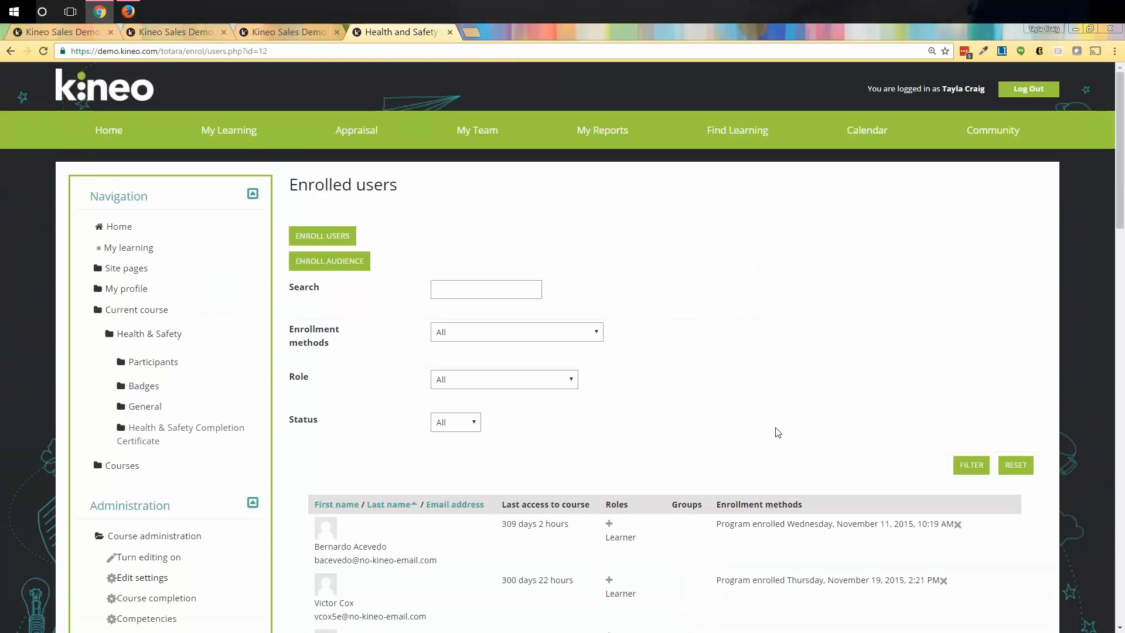
{"action": "scroll", "coordinate": [775, 432], "scroll_direction": "down", "scroll_amount": 15}
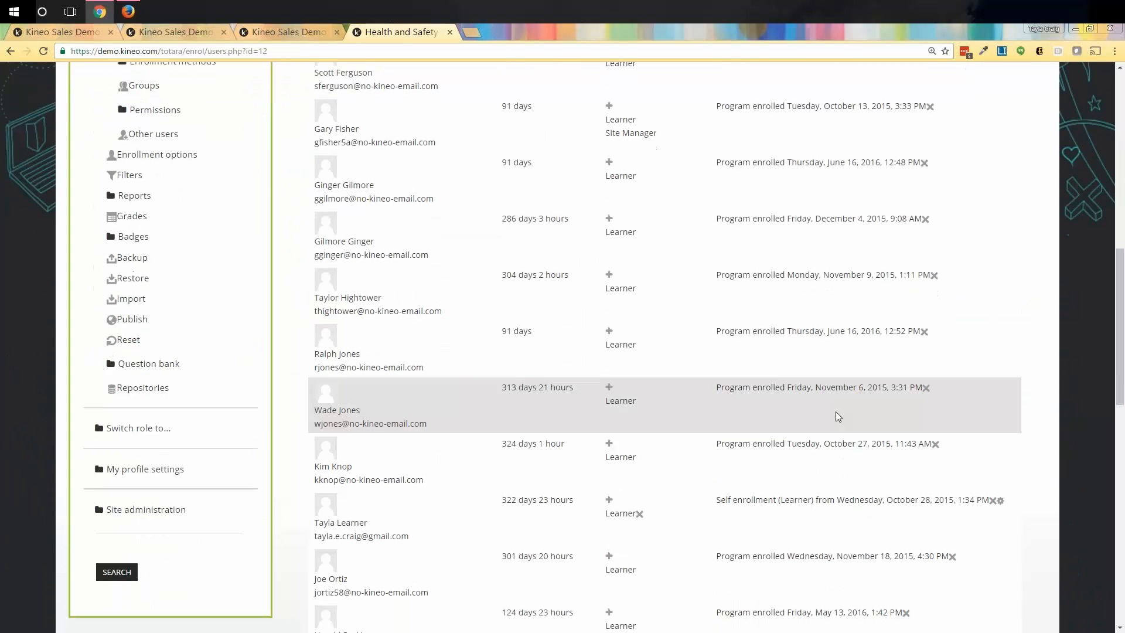
{"action": "scroll", "coordinate": [837, 424], "scroll_direction": "up", "scroll_amount": 15}
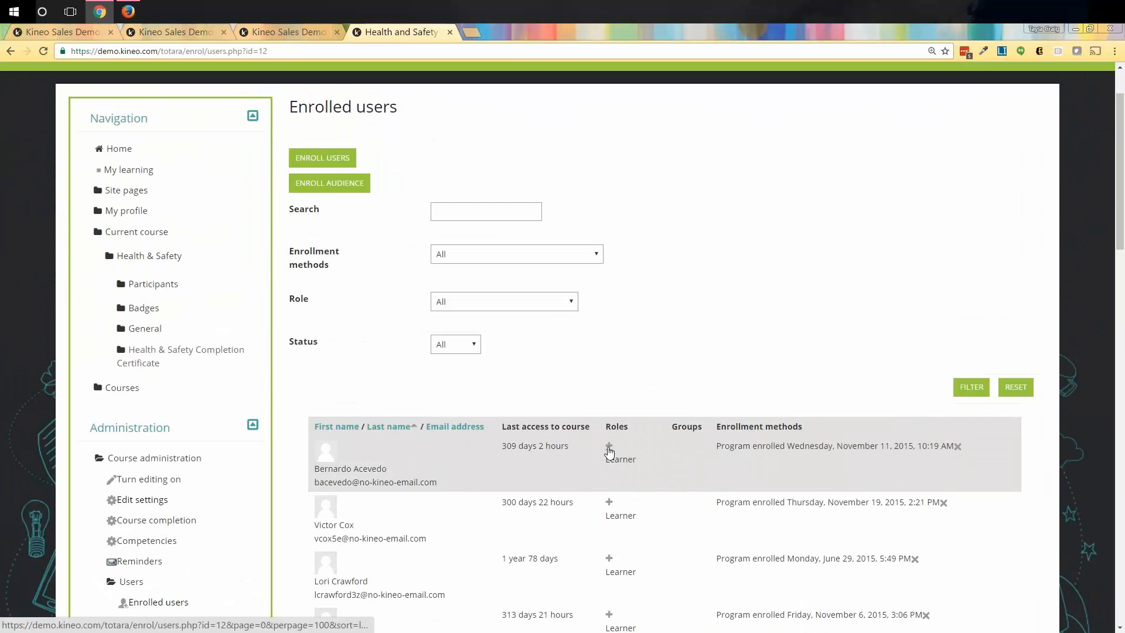
{"action": "left_click", "coordinate": [610, 447]}
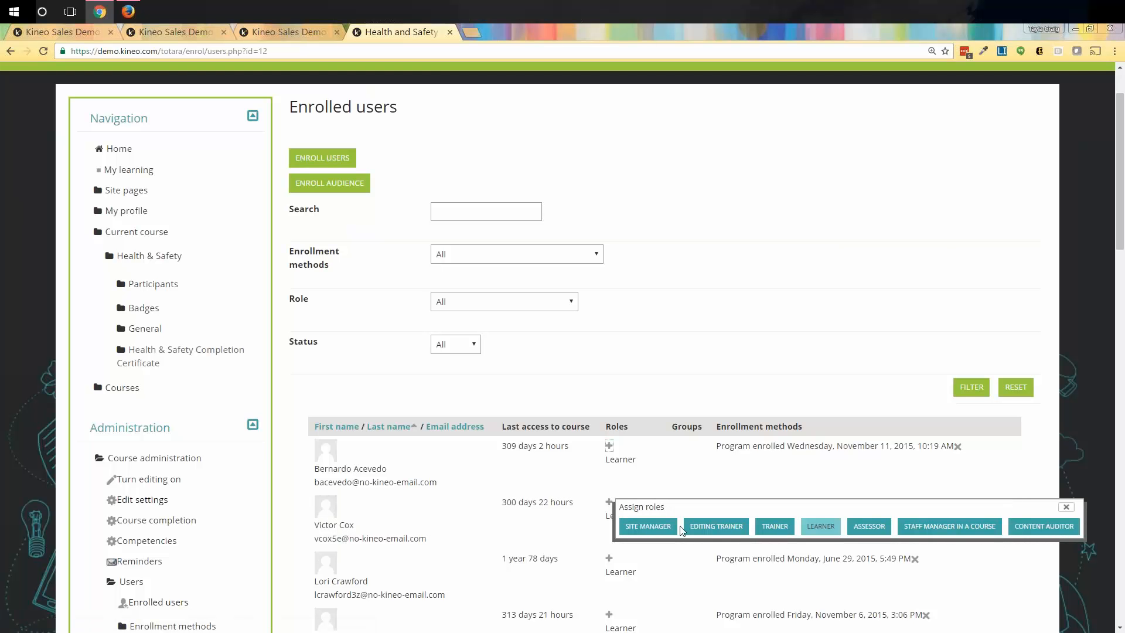
{"action": "left_click", "coordinate": [1066, 507]}
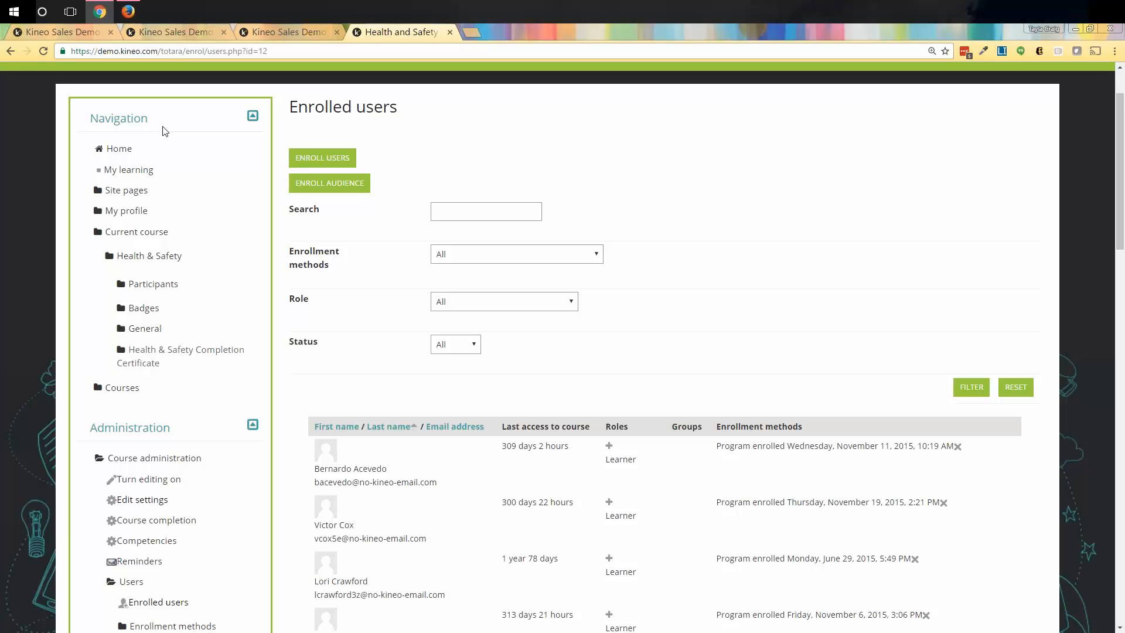
{"action": "left_click", "coordinate": [101, 12]}
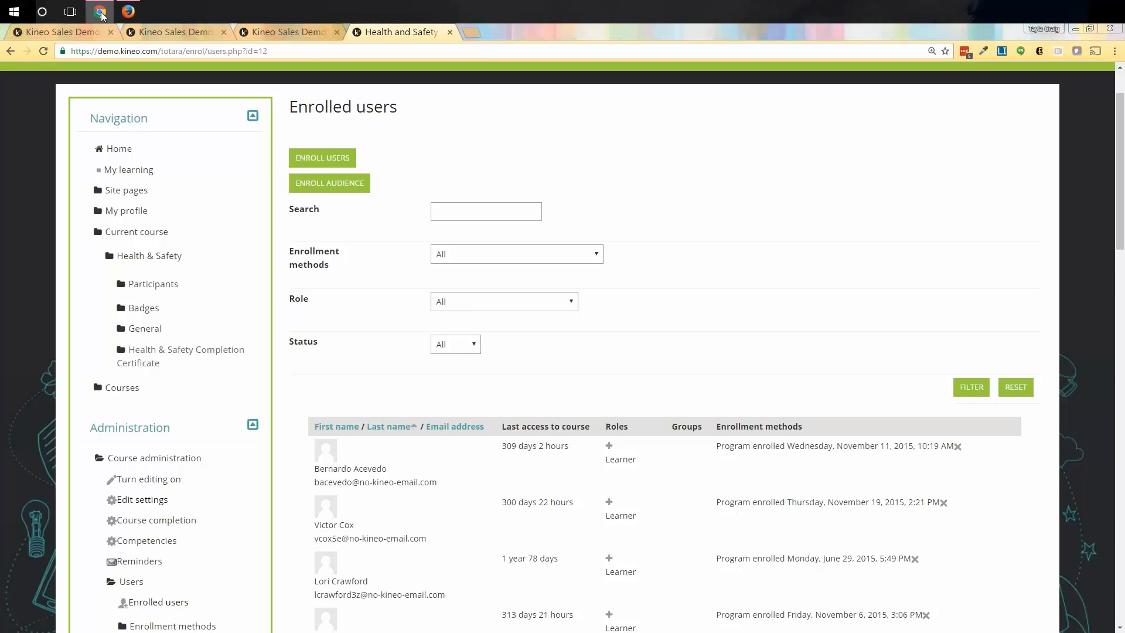
{"action": "left_click", "coordinate": [129, 12]}
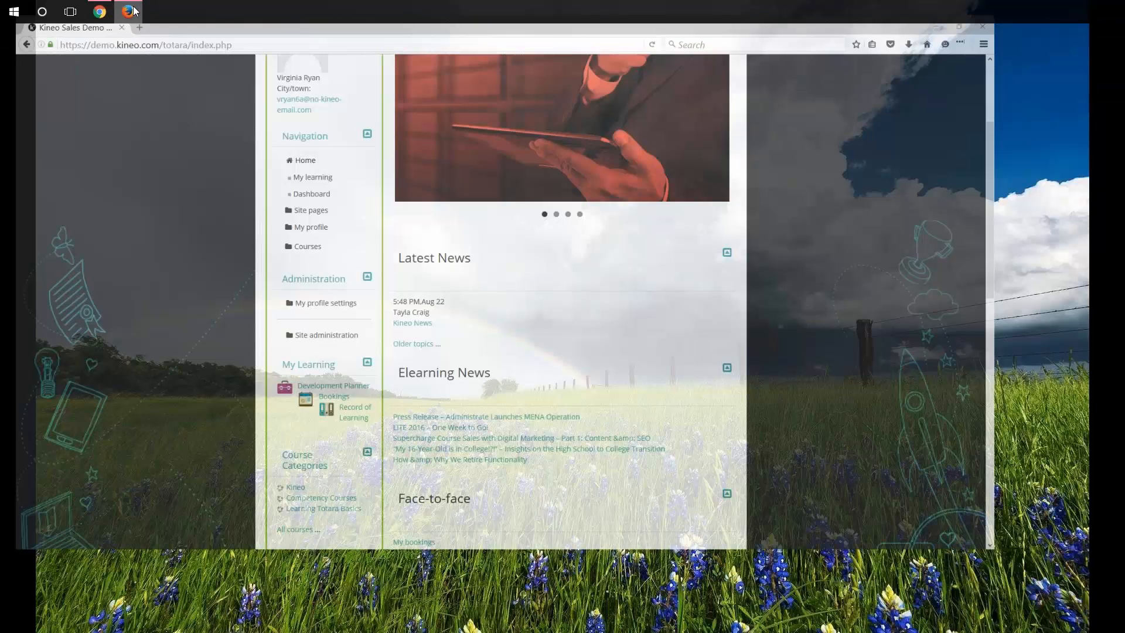